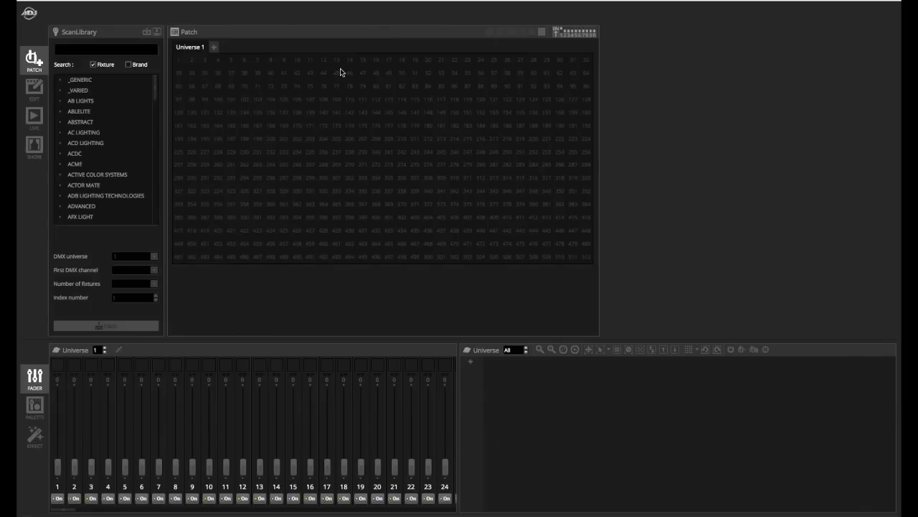
- Add a second universe to the patch and review the connected device's port and universe assignment in the preferences
click(212, 46)
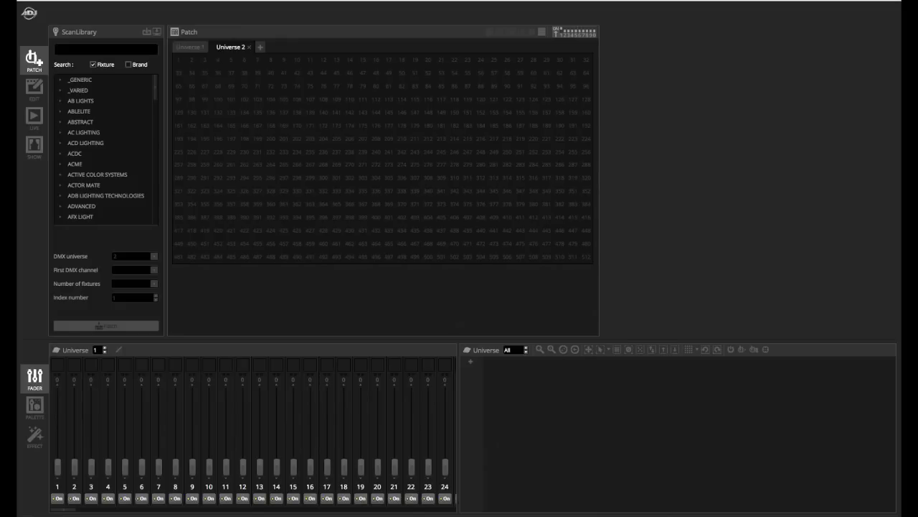
click(64, 0)
key(Escape)
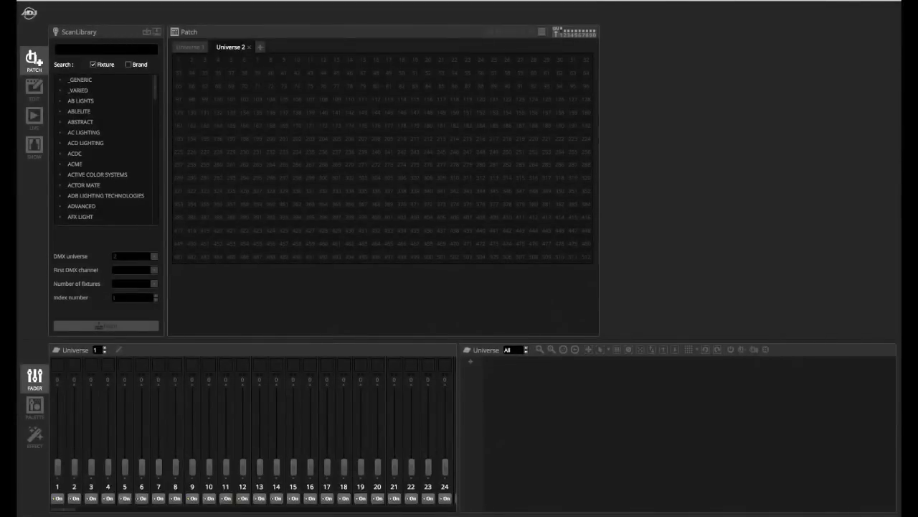
click(64, 1)
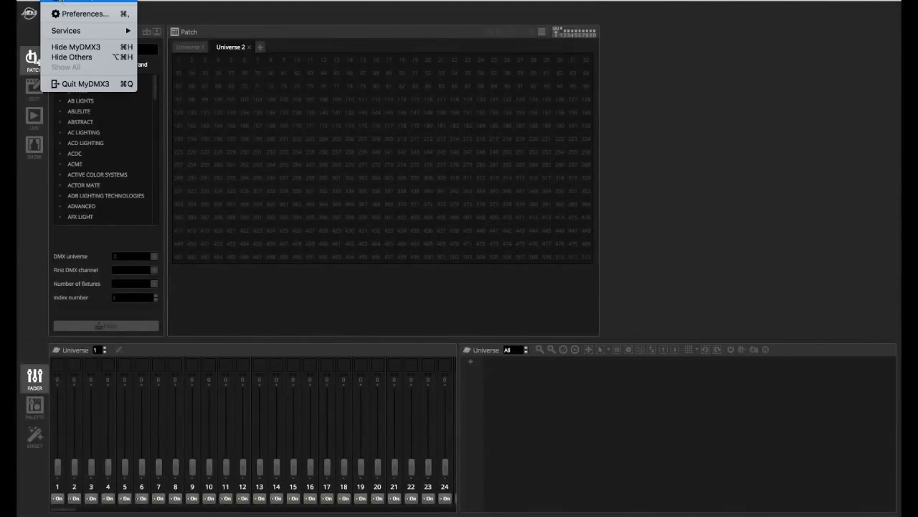
click(67, 12)
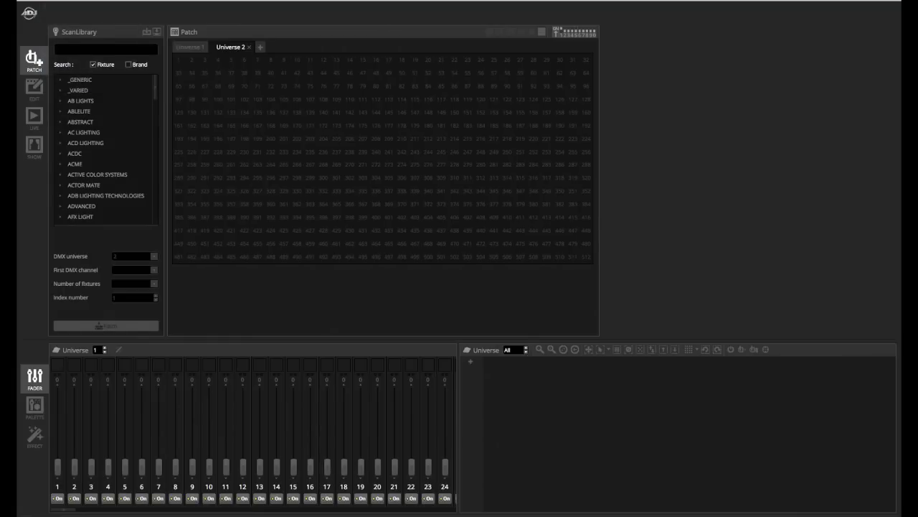
click(286, 143)
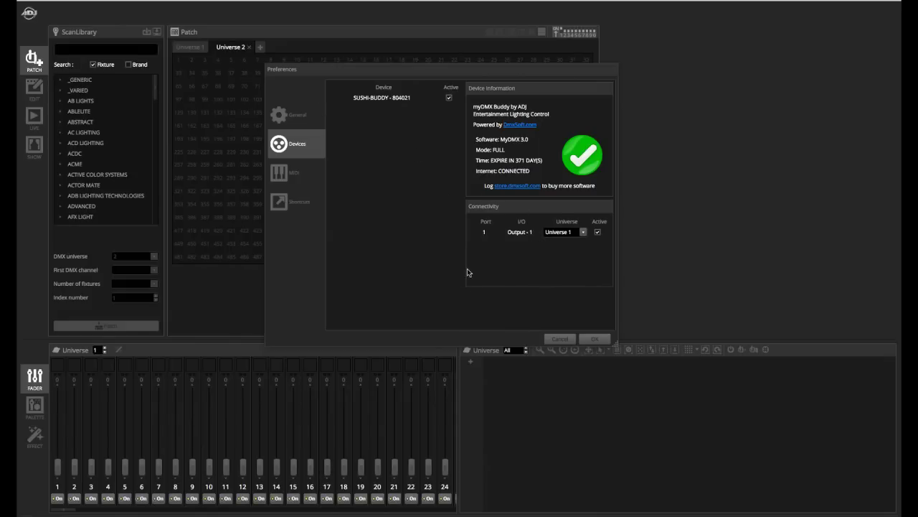
click(594, 338)
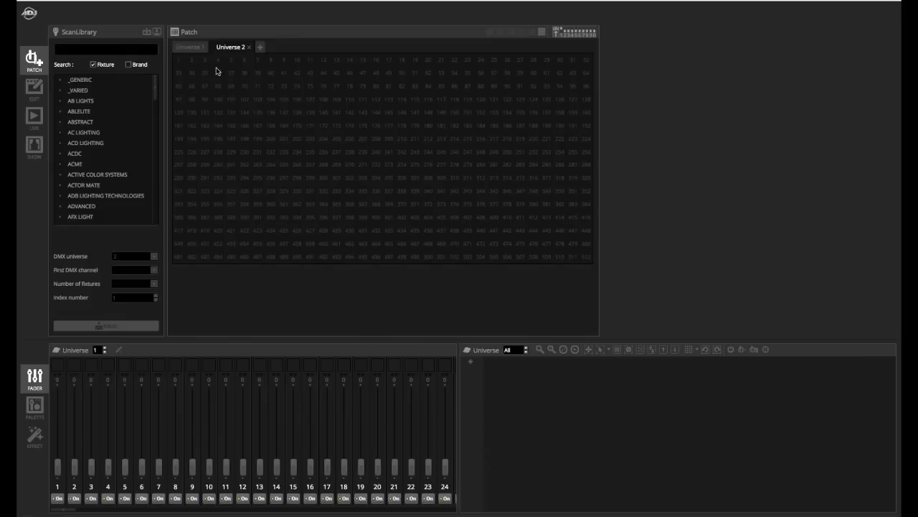
- Remove Universe 2 from the patch
click(251, 47)
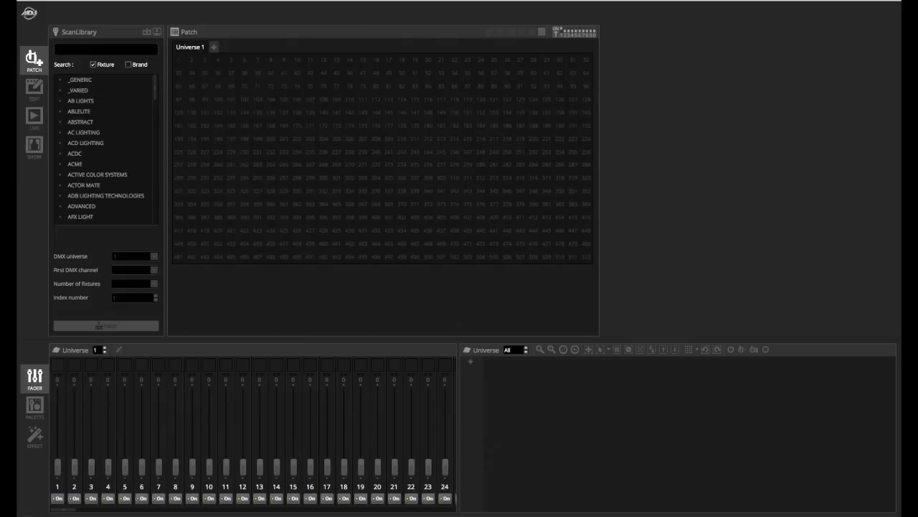
- Search the fixture library for 12P and select Mode 3 of the American DJ 12p hex
click(79, 49)
text(12P)
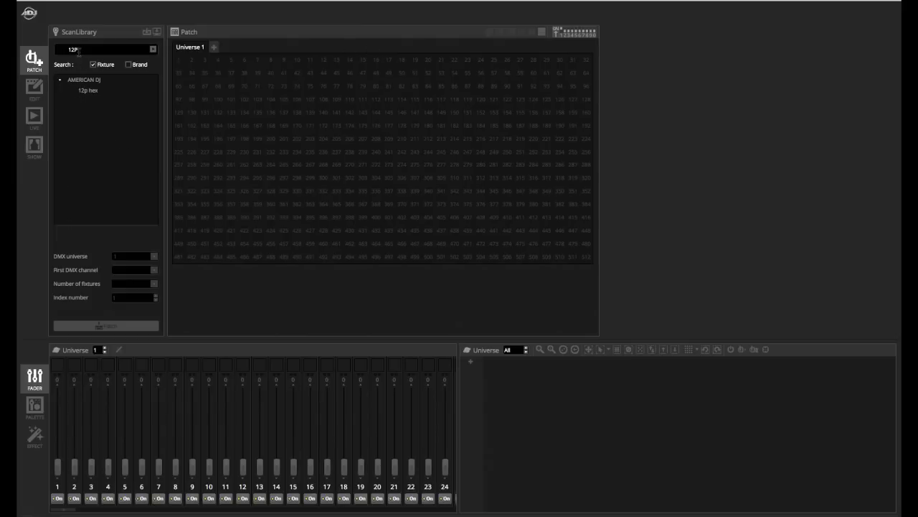
double_click(84, 90)
click(120, 134)
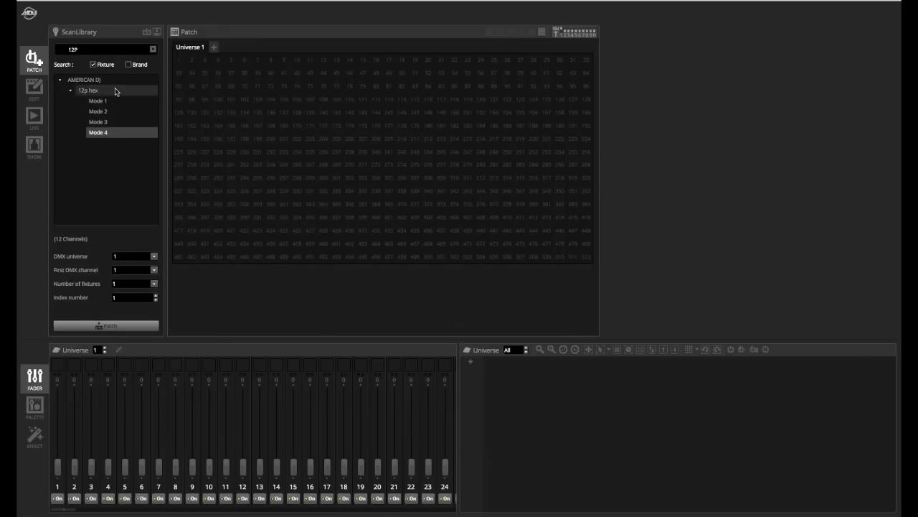
click(99, 122)
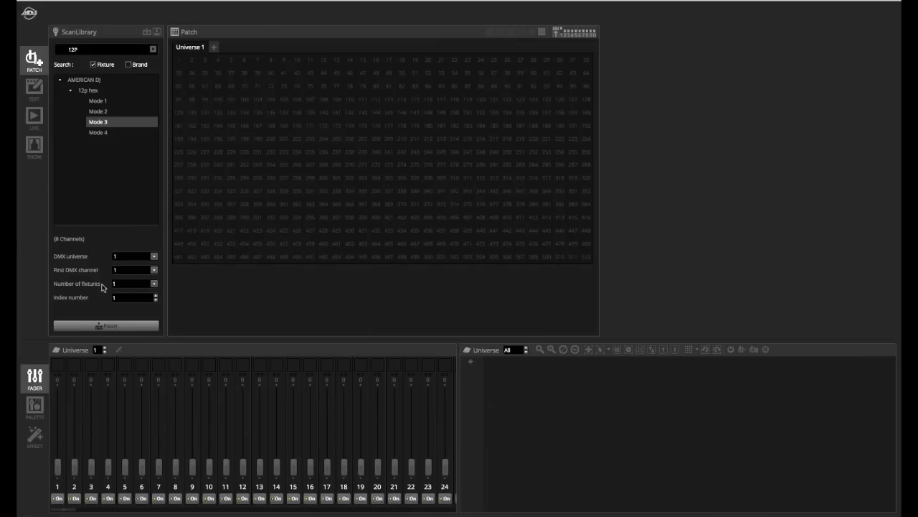
- Set the number of fixtures to 4 and patch them on universe 1, starting at DMX channel 1
click(154, 283)
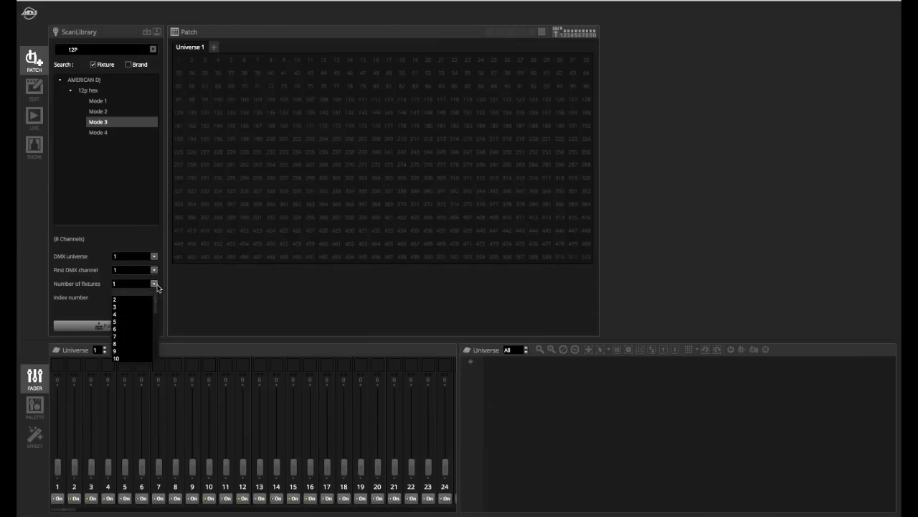
click(127, 314)
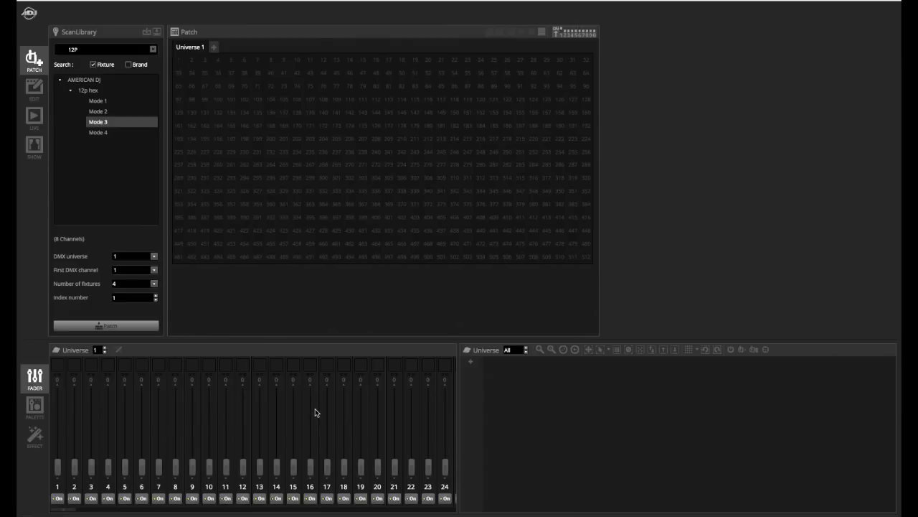
click(125, 329)
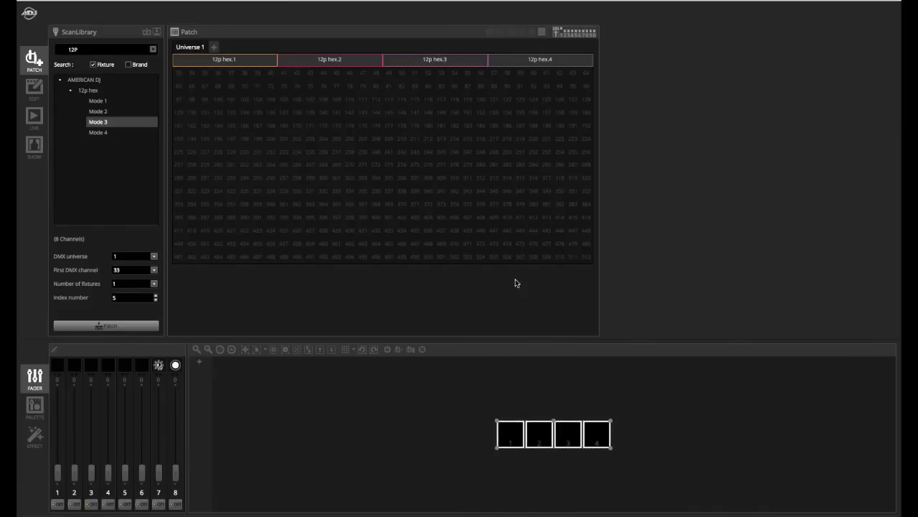
- Spread the four 12p hex fixtures apart into a spaced horizontal row in the 2D fixture view
click(413, 386)
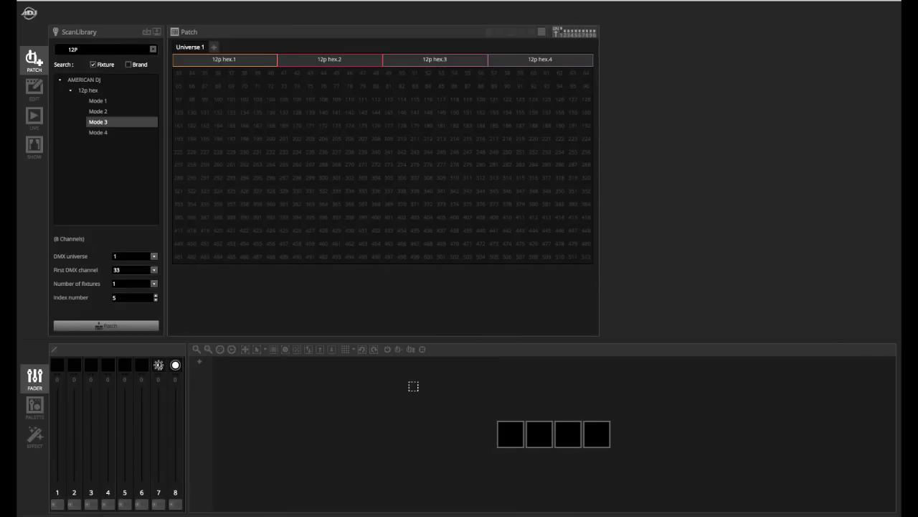
drag(417, 384, 635, 489)
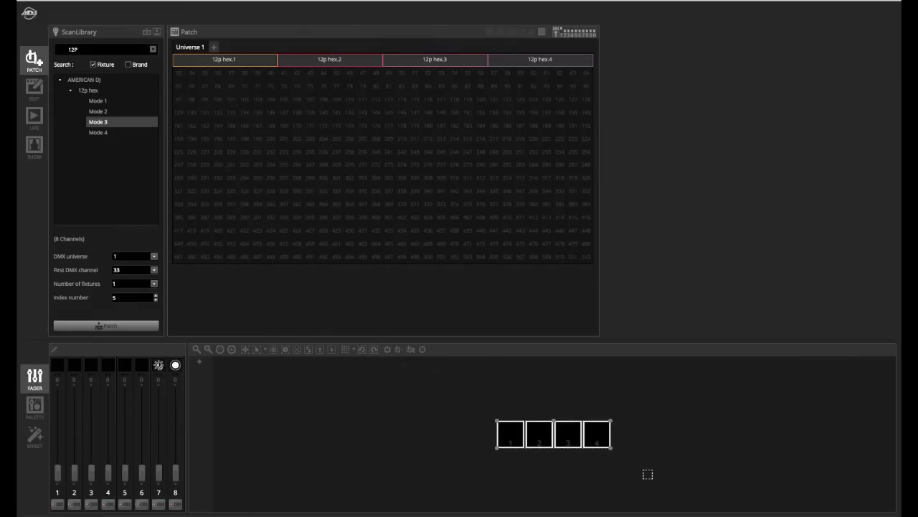
click(624, 443)
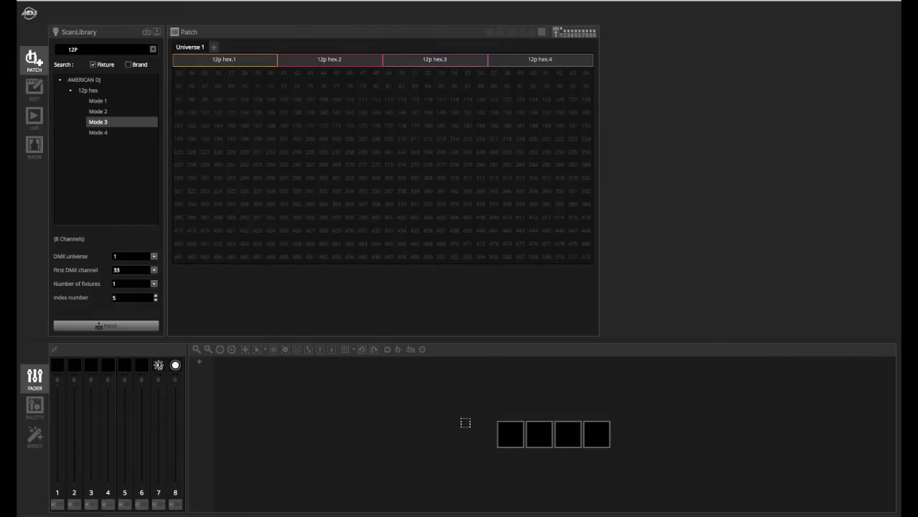
drag(515, 432, 340, 409)
drag(536, 436, 506, 406)
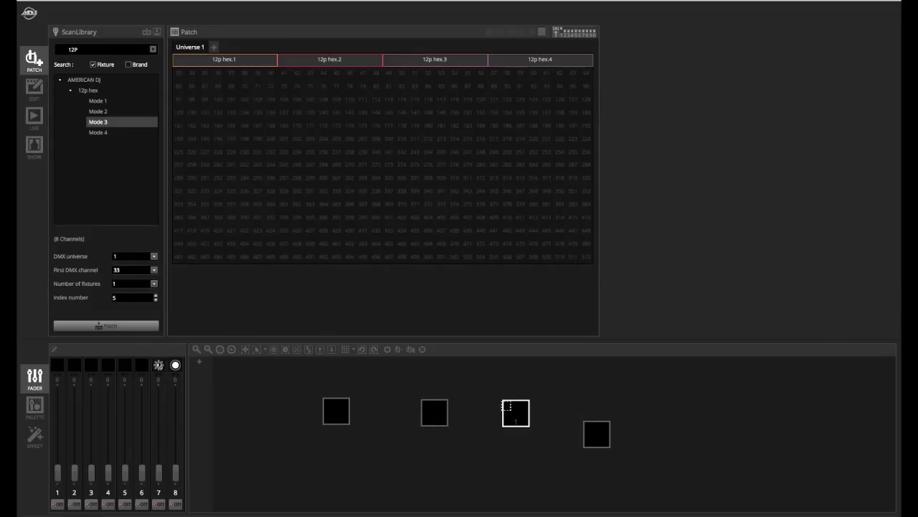
drag(595, 430, 583, 408)
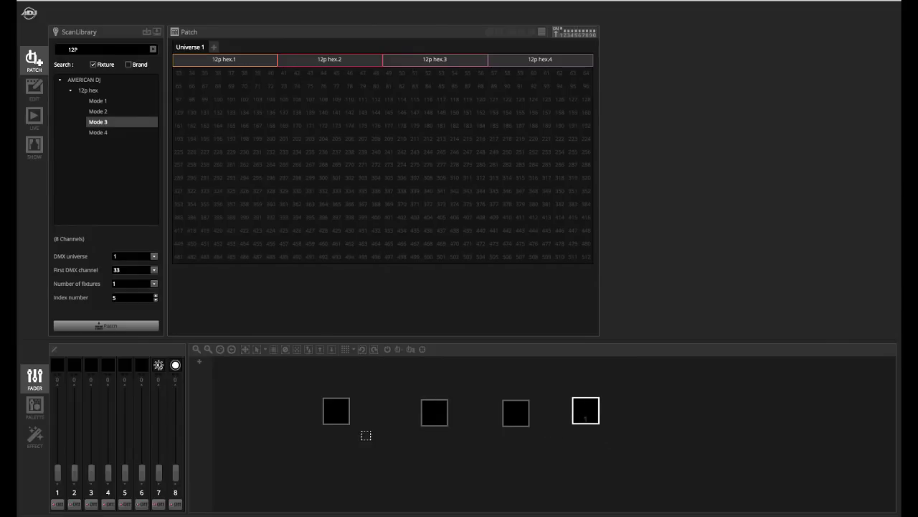
drag(436, 414, 414, 410)
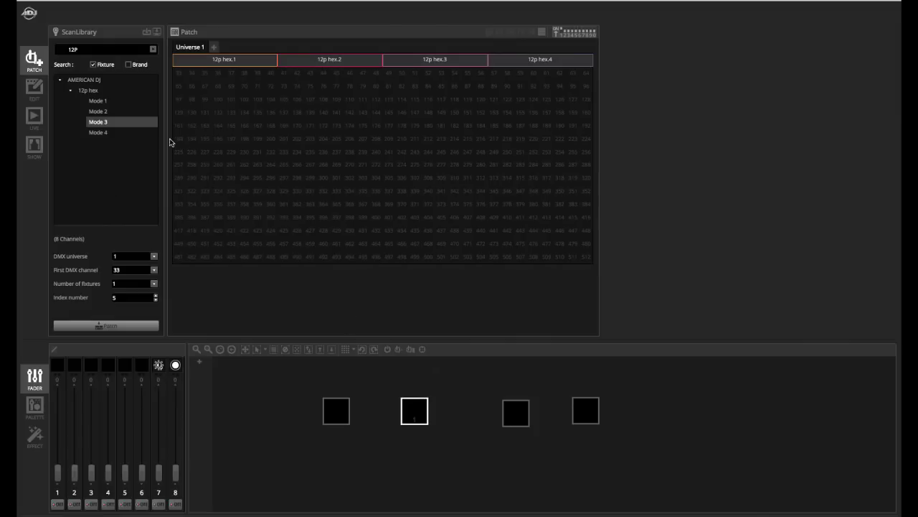
- Select all four 12p hex fixtures in the patch grid and assign them Color 7
right_click(194, 67)
mouse_move(256, 72)
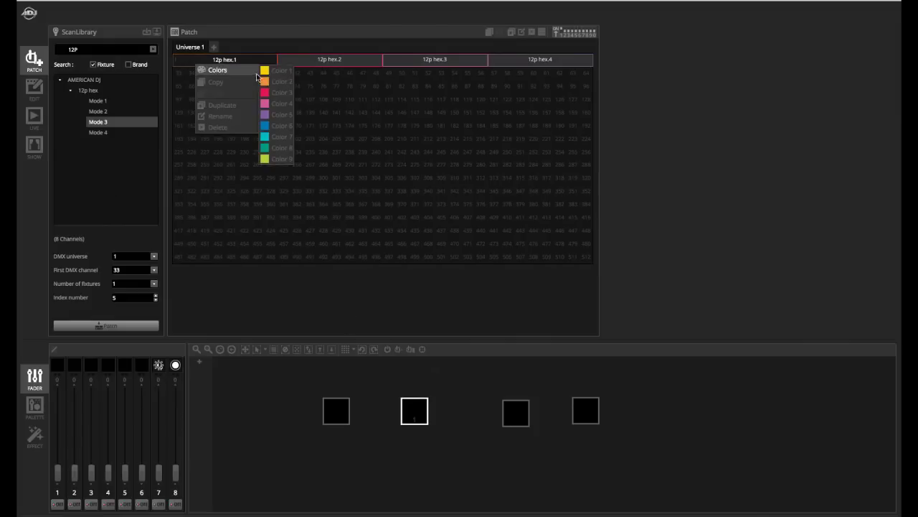
click(533, 93)
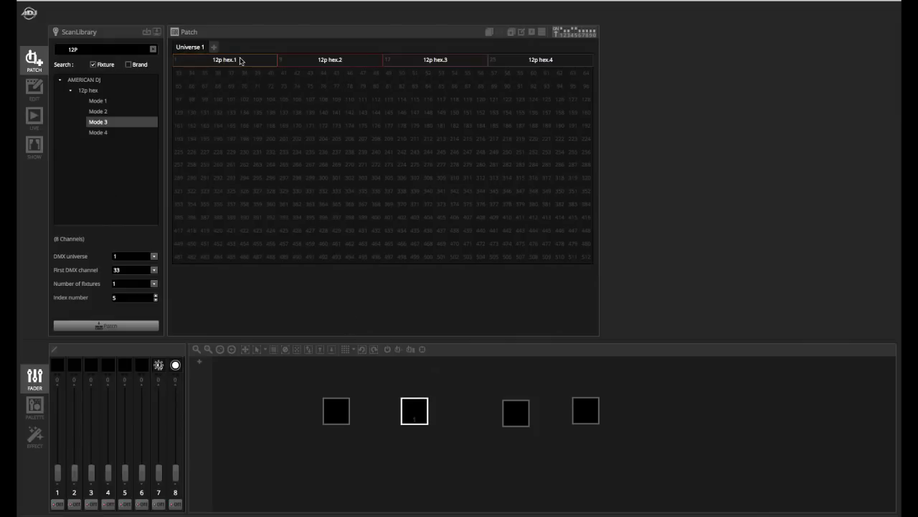
right_click(242, 62)
click(212, 79)
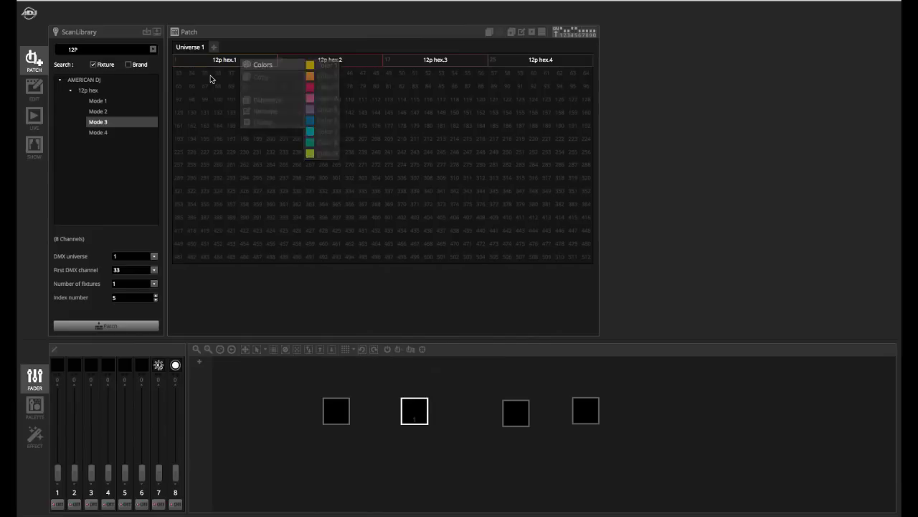
drag(292, 82, 503, 57)
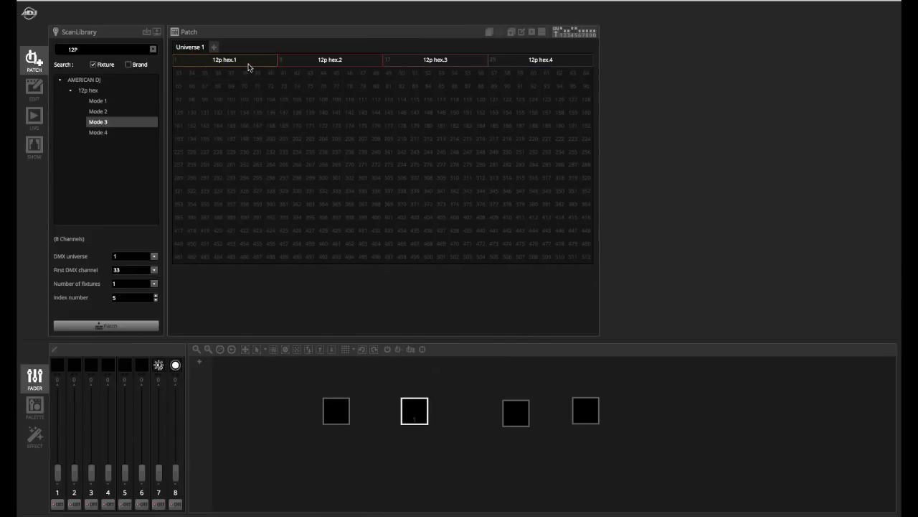
mouse_move(251, 67)
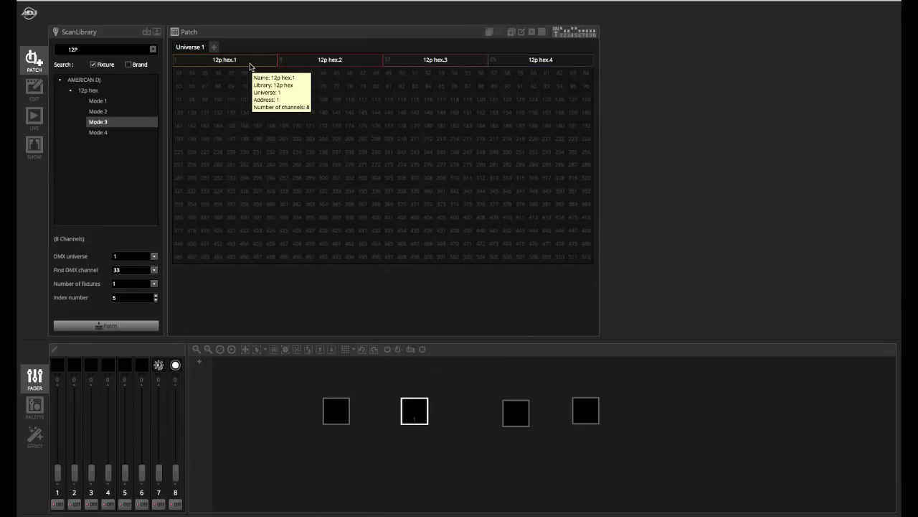
right_click(251, 67)
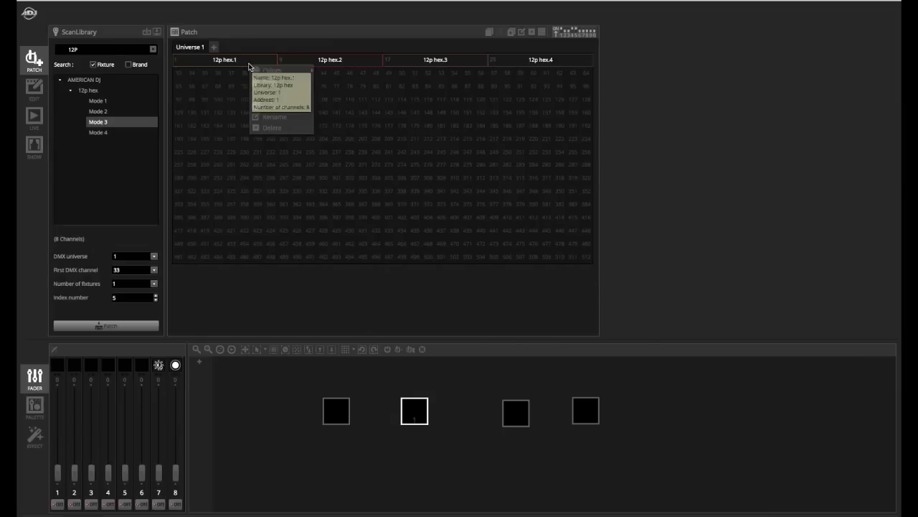
mouse_move(270, 71)
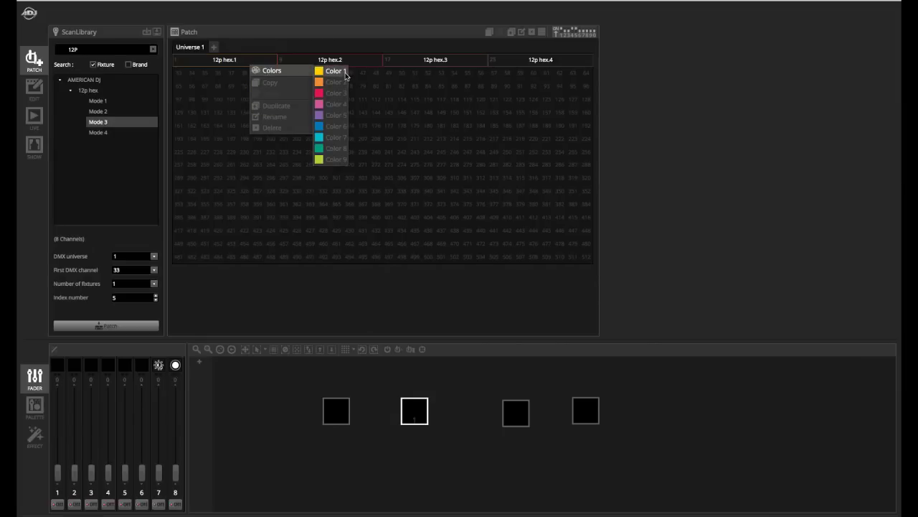
click(334, 137)
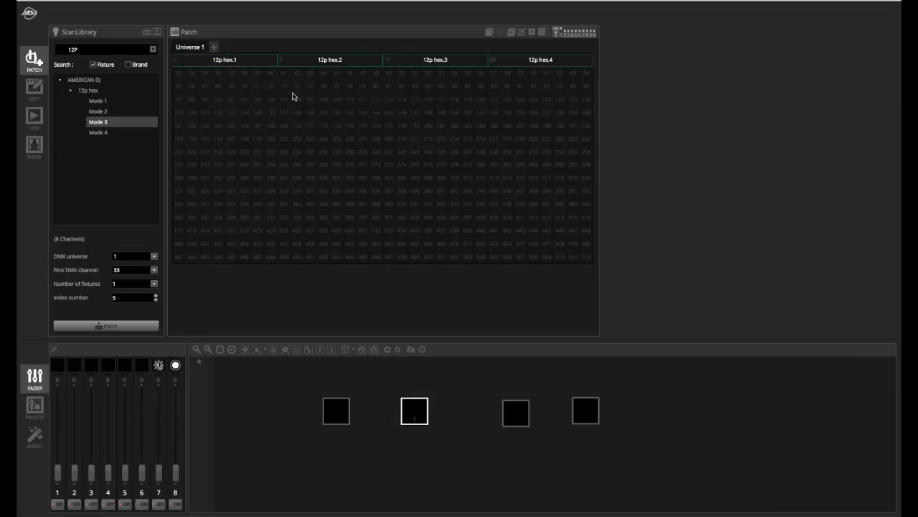
right_click(534, 68)
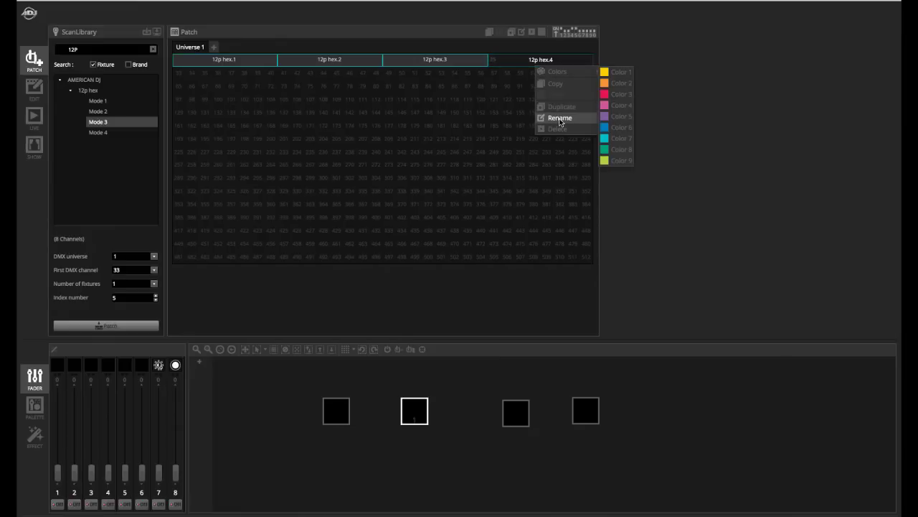
click(376, 109)
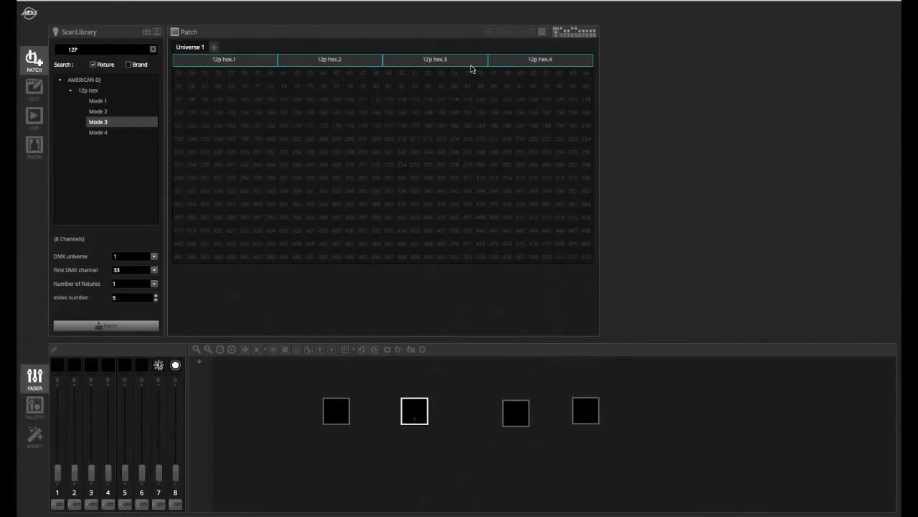
click(505, 66)
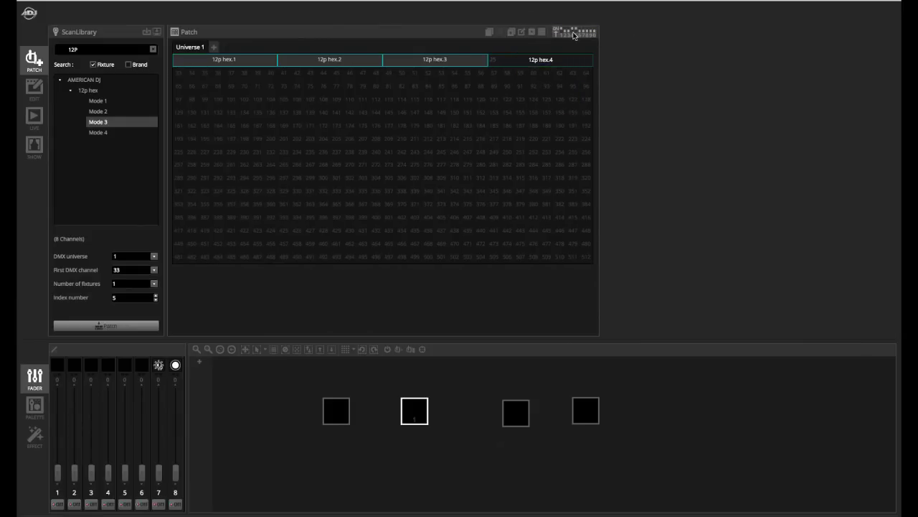
- Search the fixture library for "Focus Sp" and select Mode 2 of the American DJ focus spot three z
click(97, 48)
text(Focus)
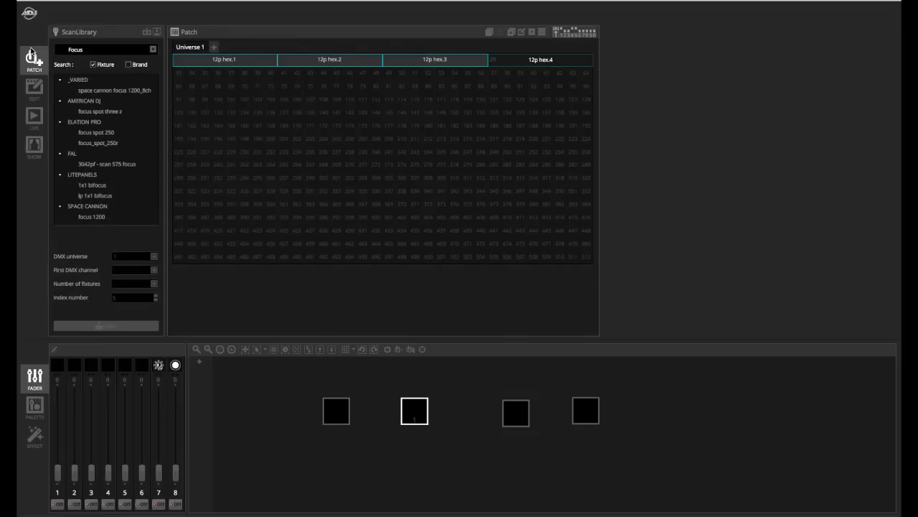
text(Sp)
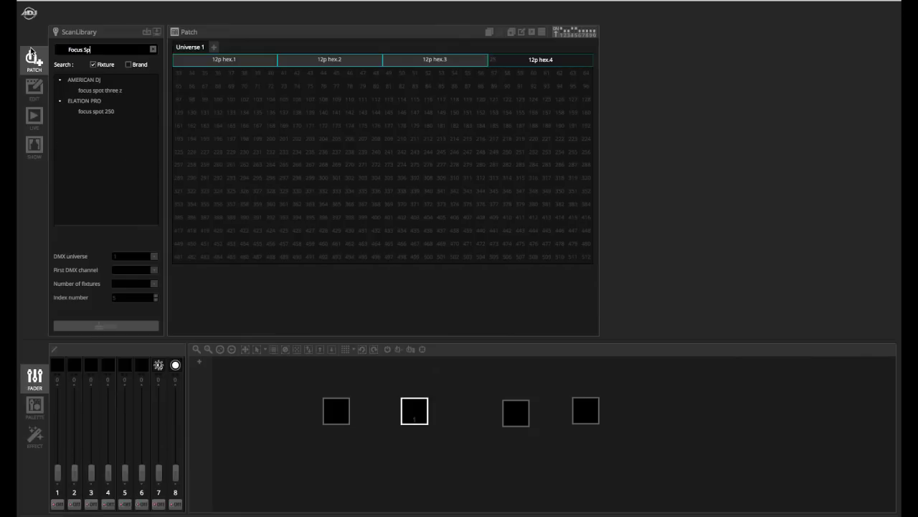
click(123, 90)
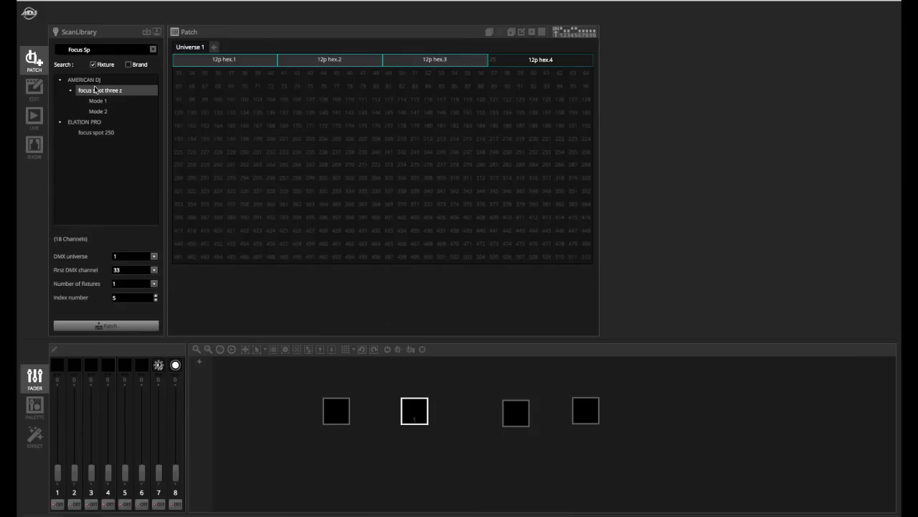
click(111, 110)
click(101, 102)
click(100, 113)
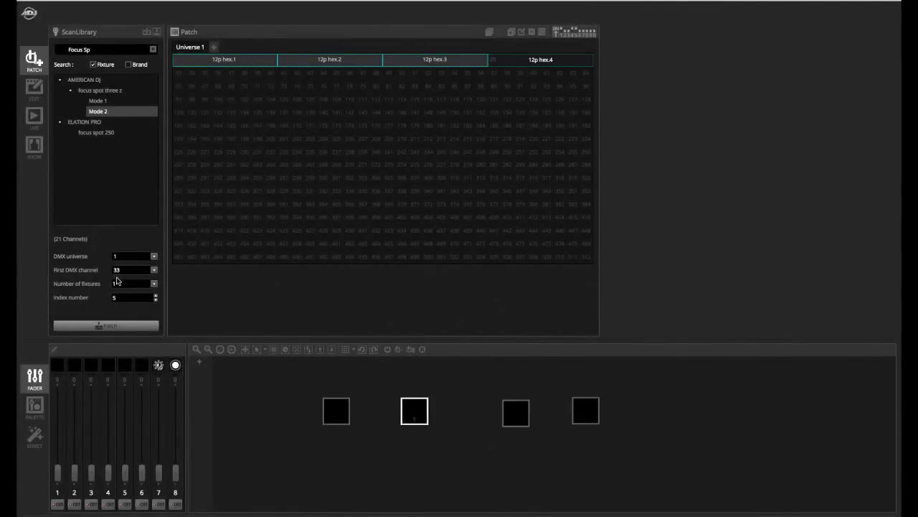
- Set the number of fixtures to 4 and patch the focus spot three z in Mode 2 on universe 1 from DMX channel 33
click(152, 283)
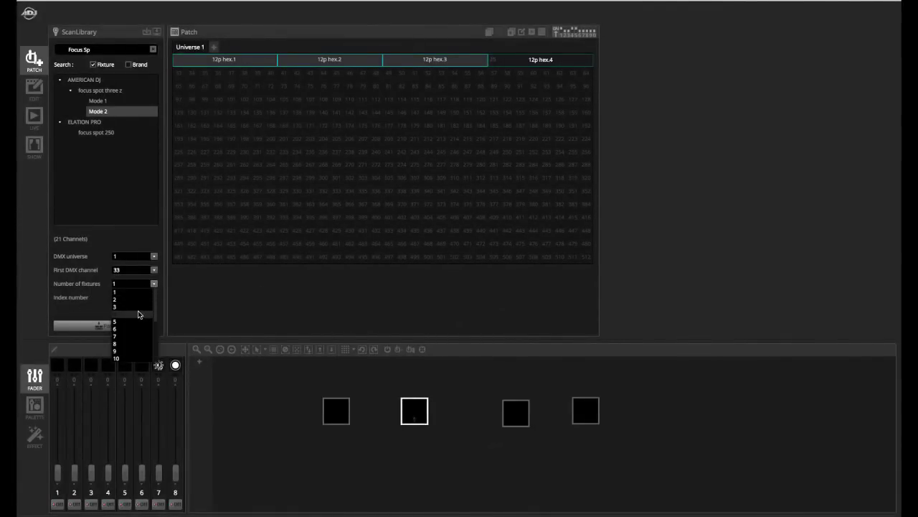
click(139, 314)
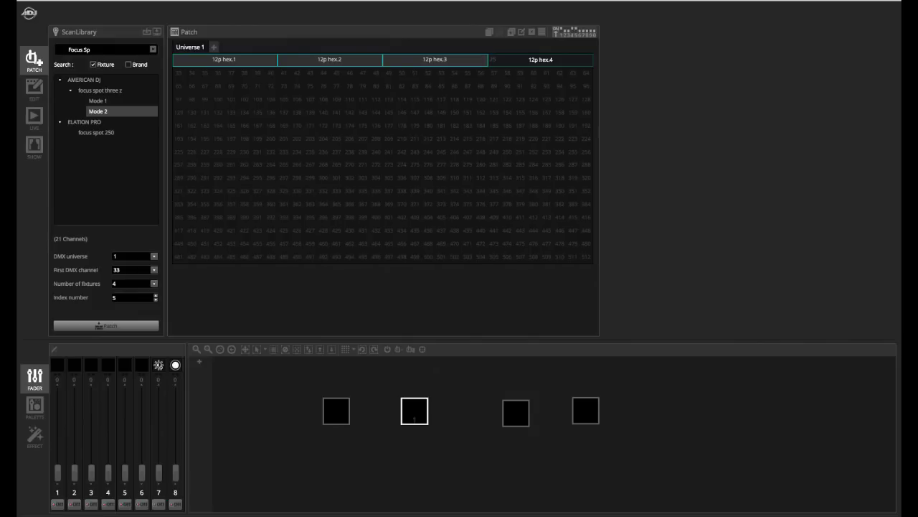
click(103, 326)
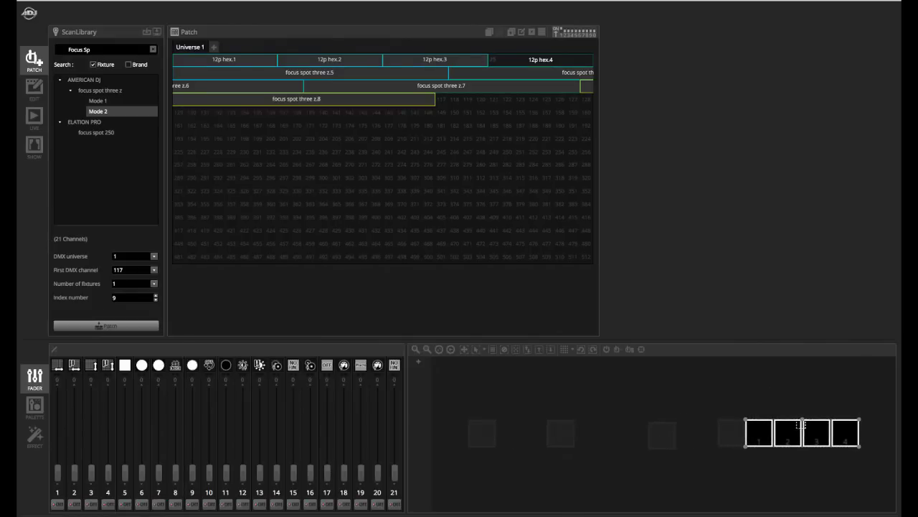
- Spread the four focus spot three z fixtures into a spaced row below the 12p hex fixtures in the 2D view
drag(756, 439, 525, 479)
click(549, 481)
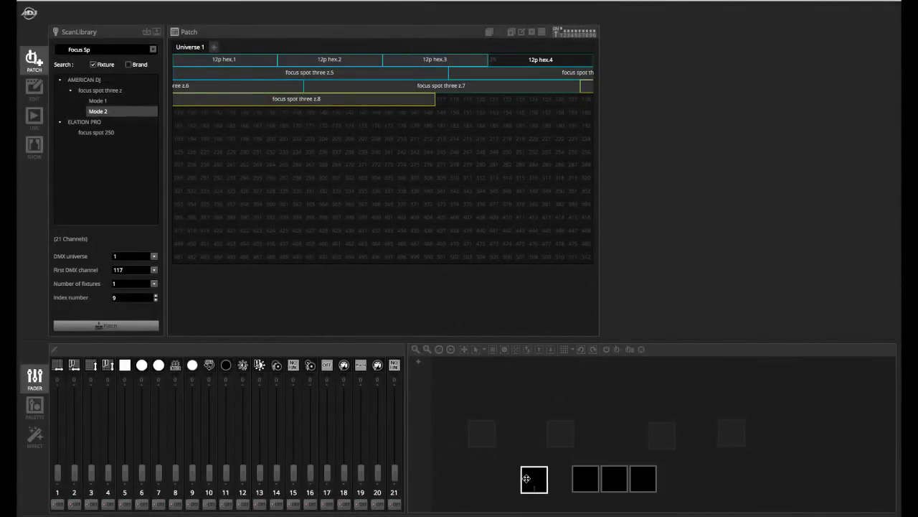
click(641, 478)
drag(641, 478, 578, 478)
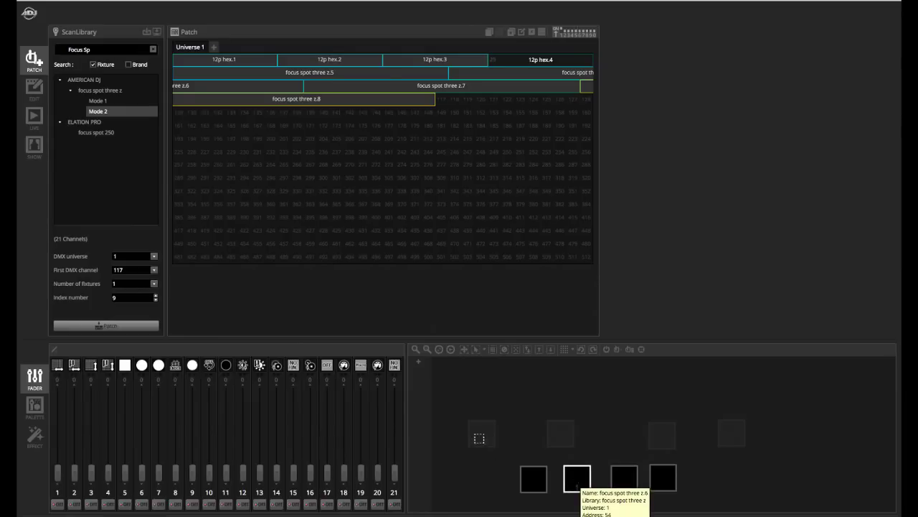
click(431, 400)
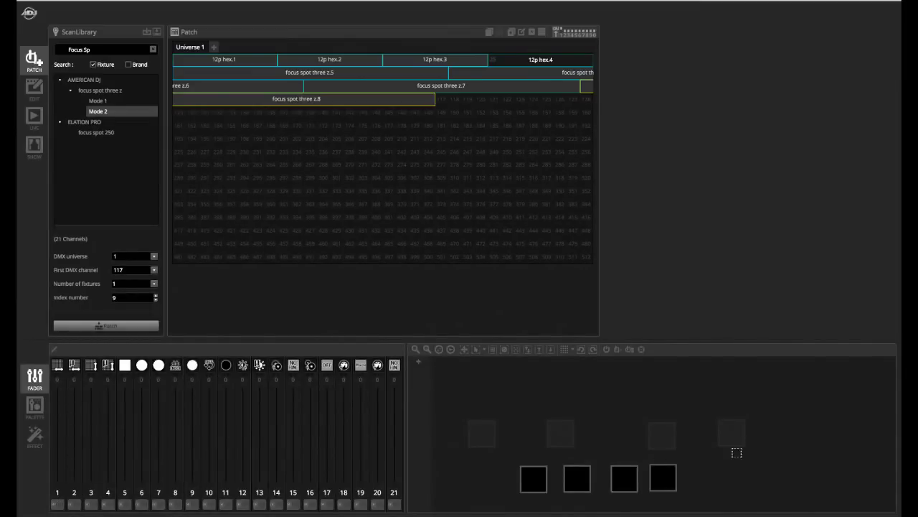
- Select the four focus spot fixtures, toggle their channel 1 fader on and off, and clear the selection
drag(470, 400, 817, 511)
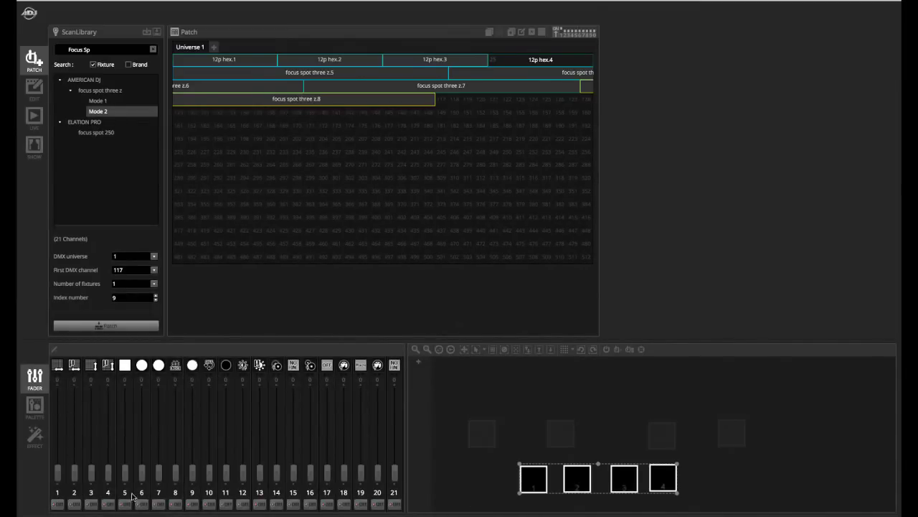
click(58, 503)
mouse_move(58, 472)
mouse_down()
mouse_move(58, 450)
mouse_move(57, 470)
mouse_up()
click(60, 504)
click(60, 507)
click(60, 506)
click(60, 506)
click(60, 506)
key(Escape)
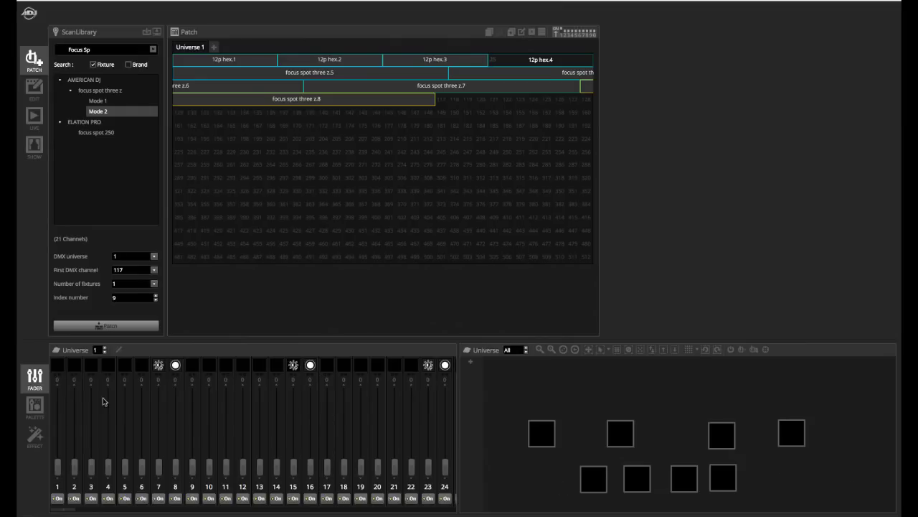
- Show the palettes, select all eight fixtures, and pick a light pink on the color wheel
click(34, 406)
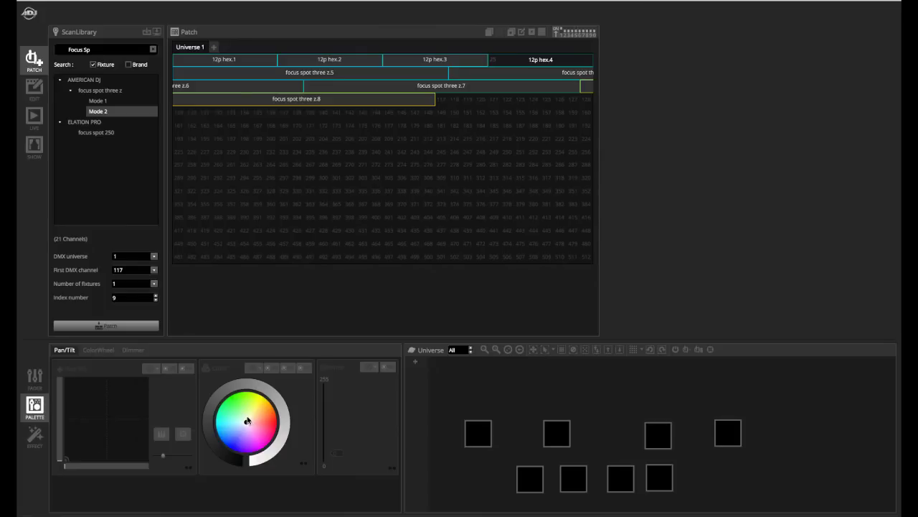
drag(766, 414, 446, 498)
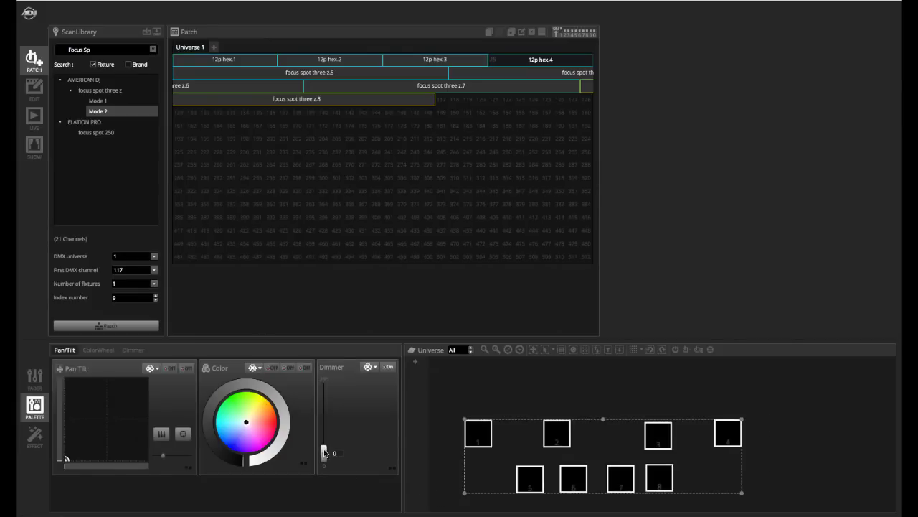
click(261, 418)
mouse_move(245, 429)
mouse_down()
mouse_move(266, 427)
mouse_move(256, 425)
mouse_up()
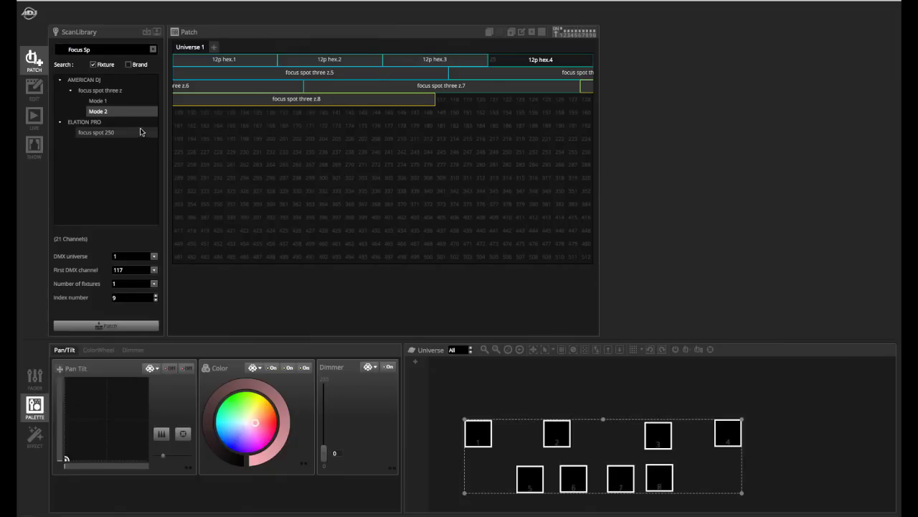
- Switch to scene editing and add a second scene group
click(36, 89)
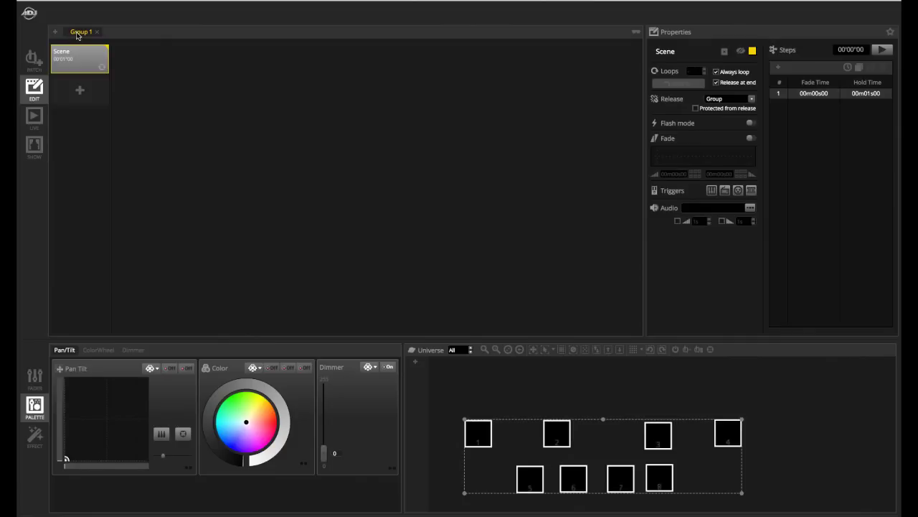
click(55, 32)
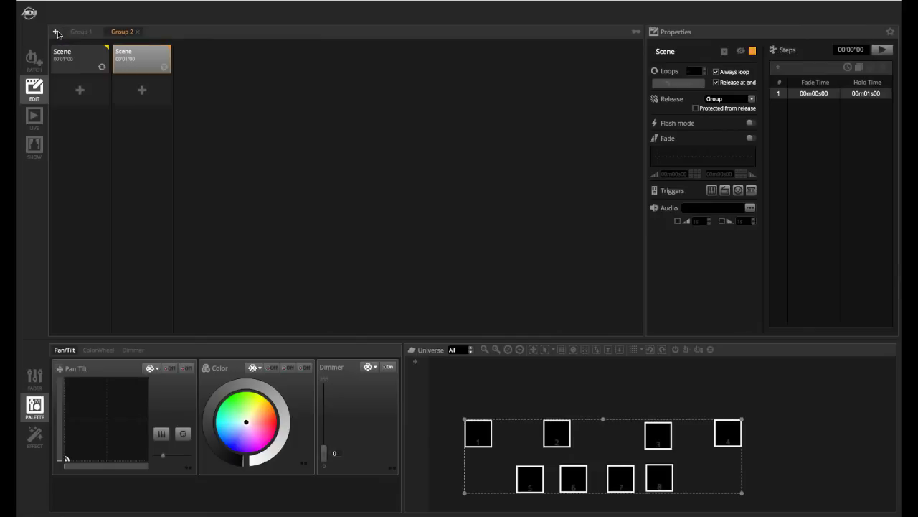
- Try to rename the first scene group with a person's first name followed by "Scenes"
click(88, 34)
double_click(88, 35)
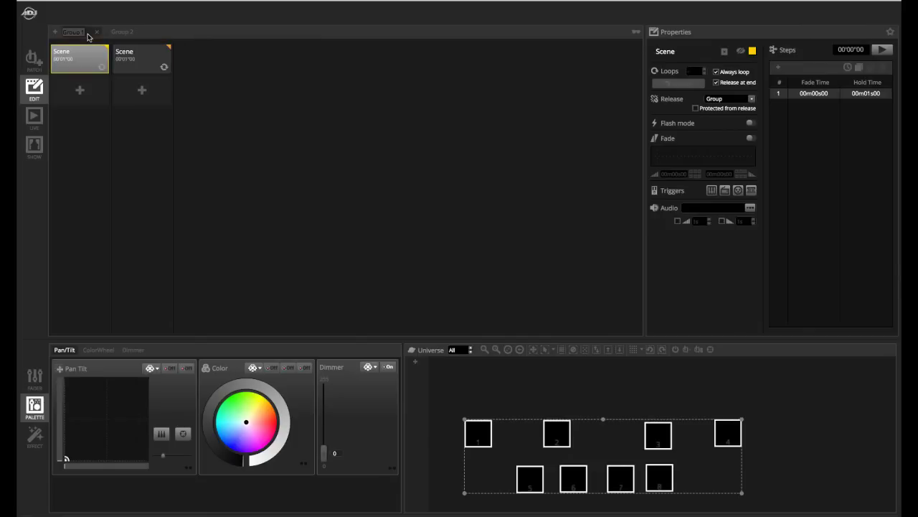
text(Arnoldo Scee)
key(BackSpace)
text(nes)
- Rename the second scene group with the other person's first name followed by "Scene"
click(133, 33)
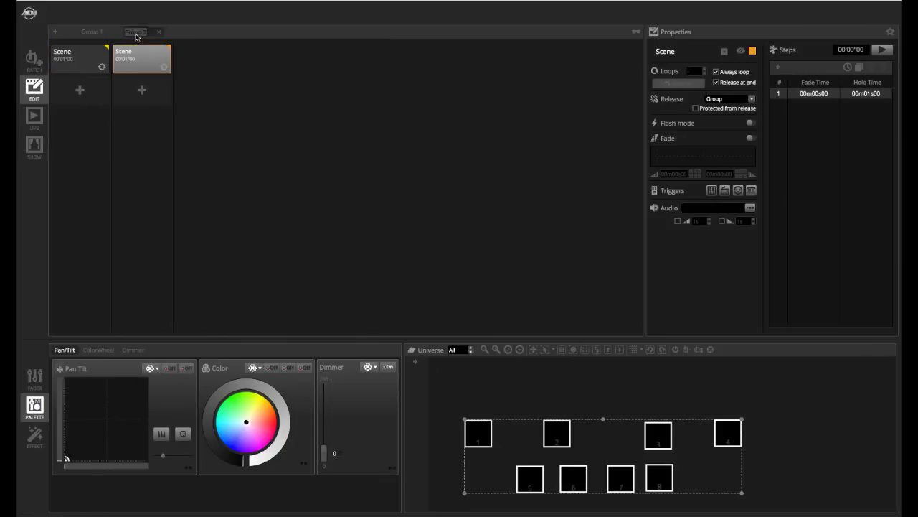
double_click(135, 32)
text(G)
key(BackSpace)
text(James Sing)
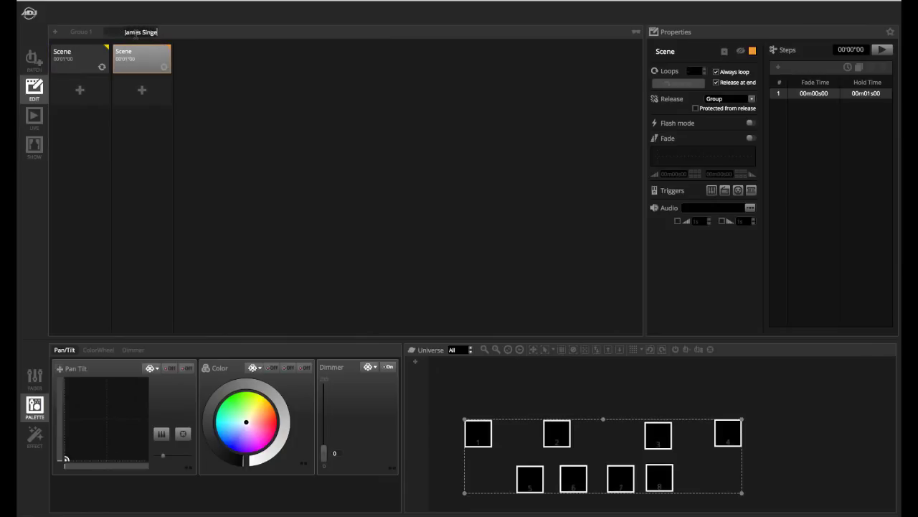
text(e)
key(BackSpace)
key(BackSpace)
key(BackSpace)
key(BackSpace)
key(BackSpace)
text(ceb)
key(BackSpace)
text(ne)
key(Return)
- Rename Group 1 with the first person's name followed by "Scenes"
double_click(92, 33)
text(Arnoldo Scenes)
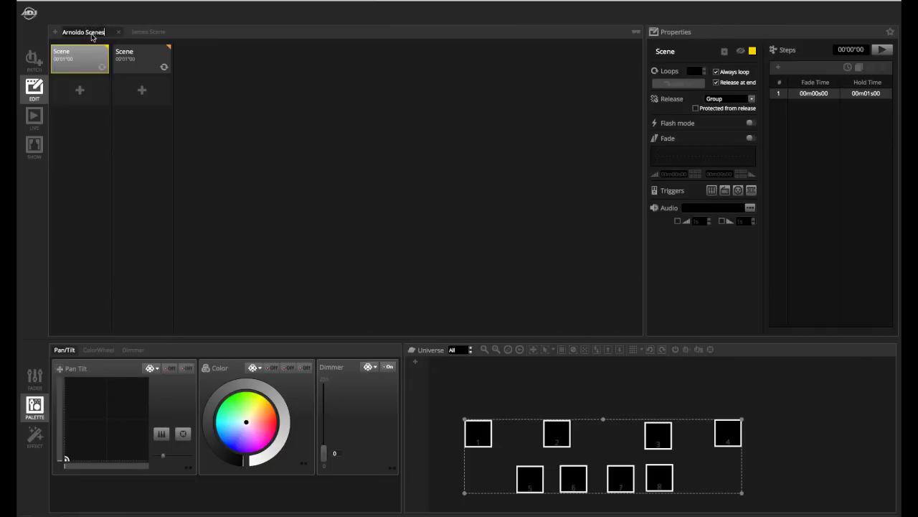
key(Return)
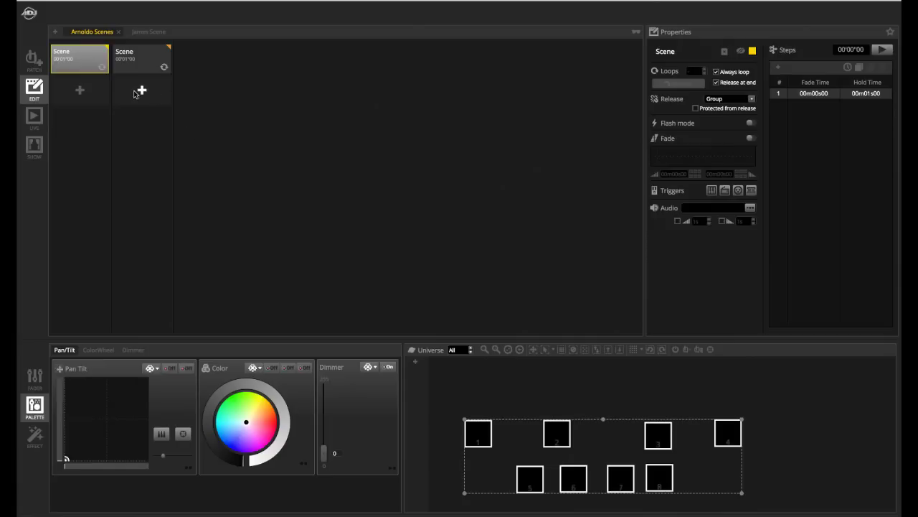
click(127, 65)
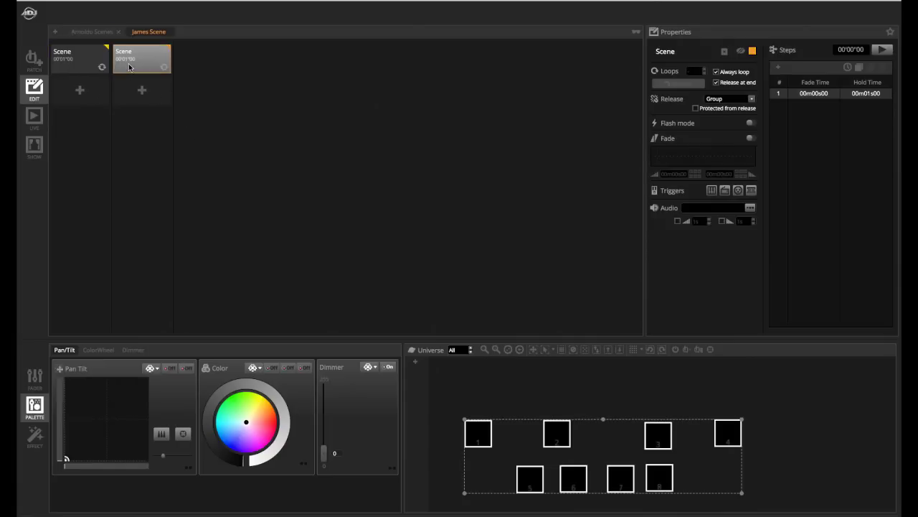
click(78, 59)
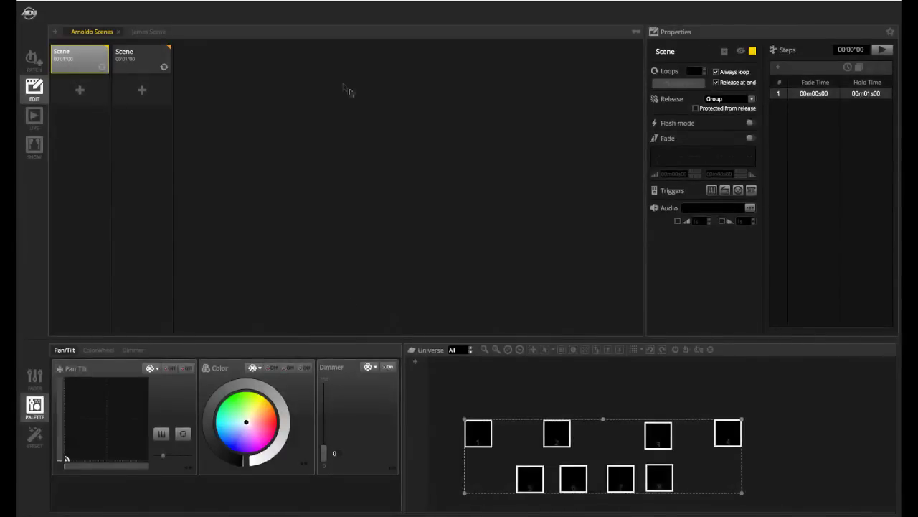
click(64, 56)
click(64, 55)
right_click(65, 55)
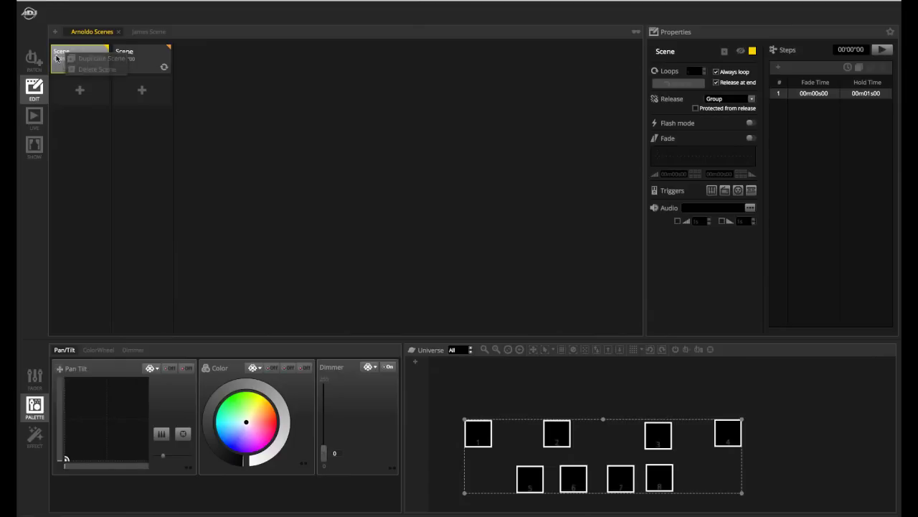
click(57, 57)
- Change the color of the first group's scene to the darker green swatch
click(665, 52)
click(752, 51)
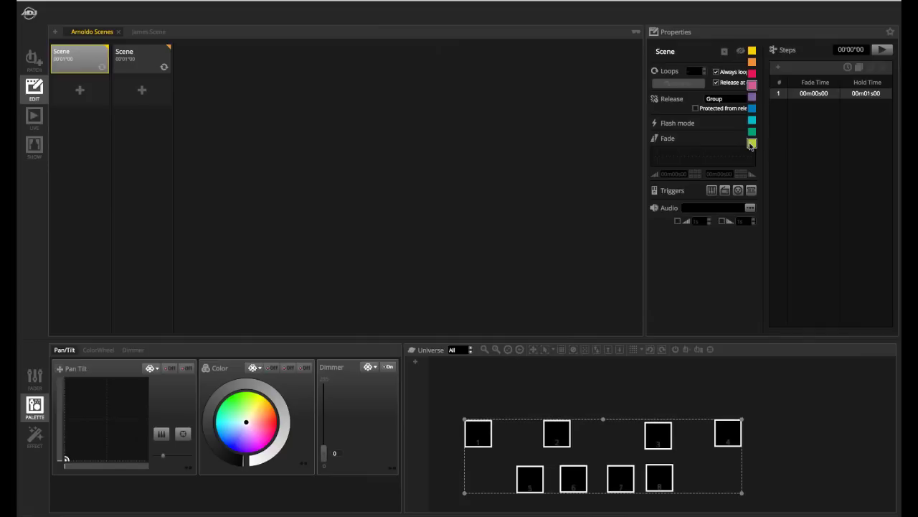
click(752, 132)
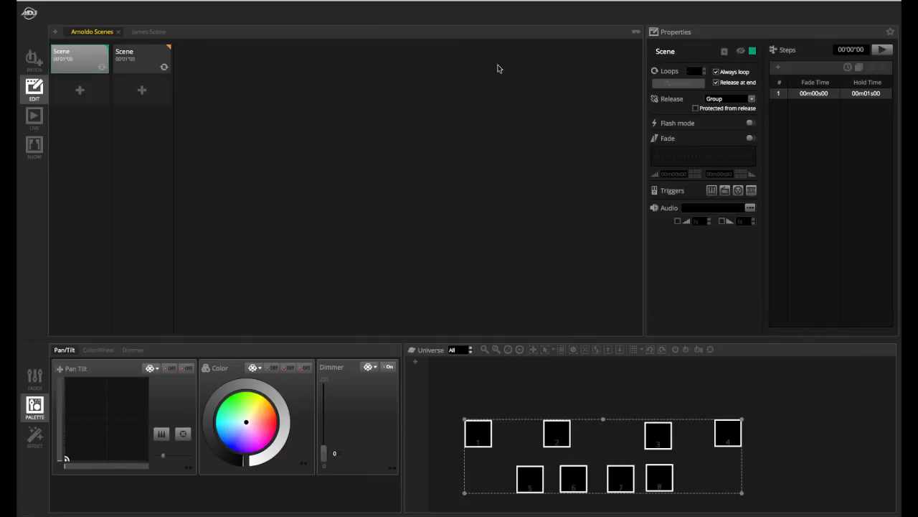
- Hide the first group's scene, check the Live view, and return to scene editing
click(740, 51)
click(36, 112)
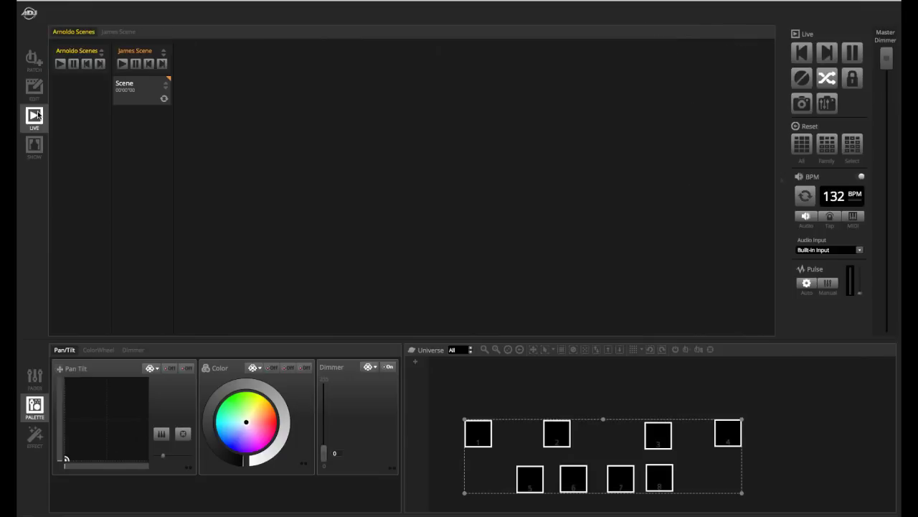
click(35, 90)
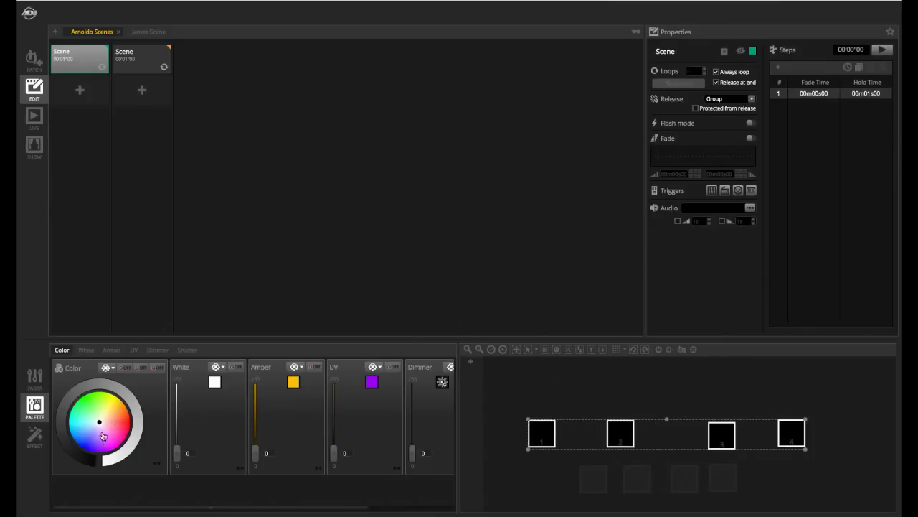
- Give the four 12p hex fixtures a pale purple from the color wheel, with their UV channel on
drag(104, 426, 104, 423)
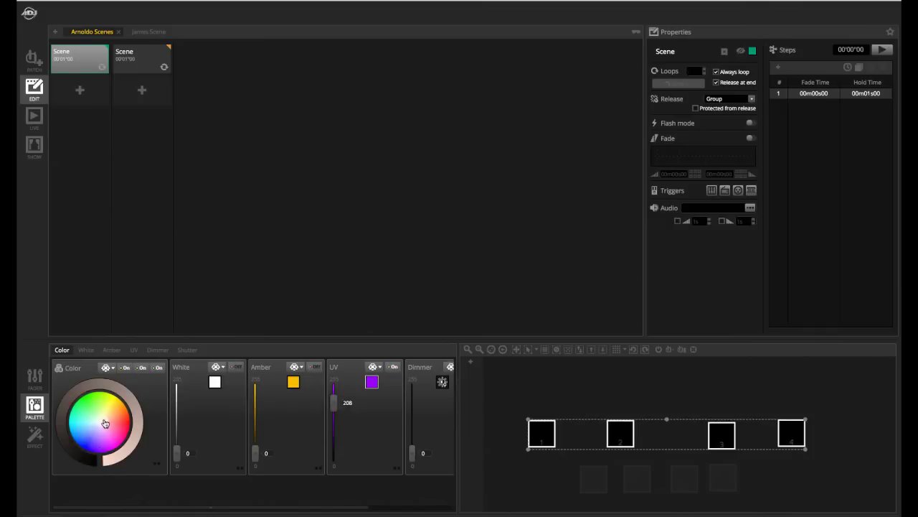
click(392, 367)
click(112, 422)
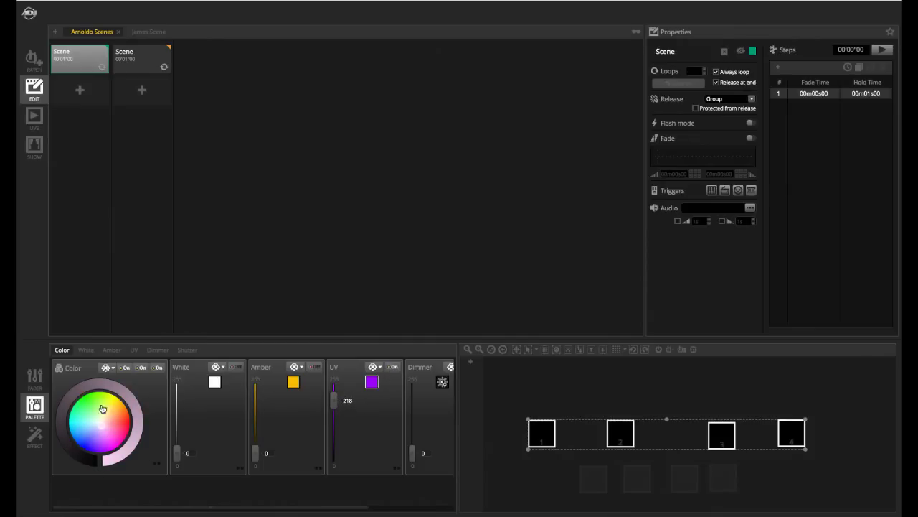
- Select the four focus spot three z fixtures and choose red, then purple, on their color wheel palette
key(Tab)
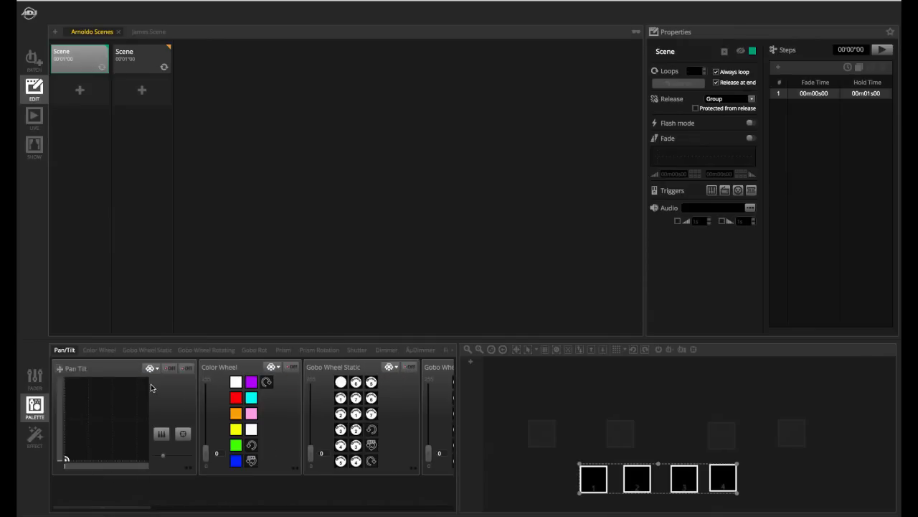
click(236, 399)
click(251, 382)
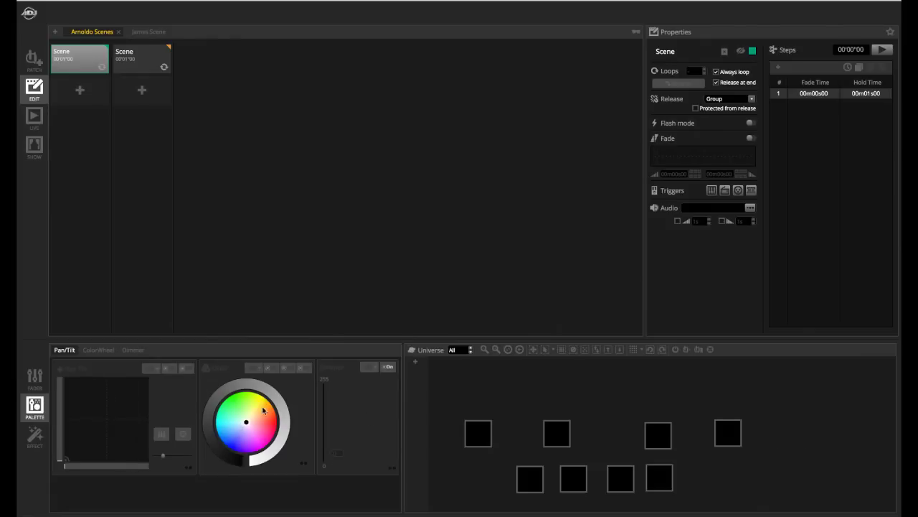
- Select all eight fixtures, pick a light purple, and switch the color palette to HSV mode
drag(455, 397, 785, 503)
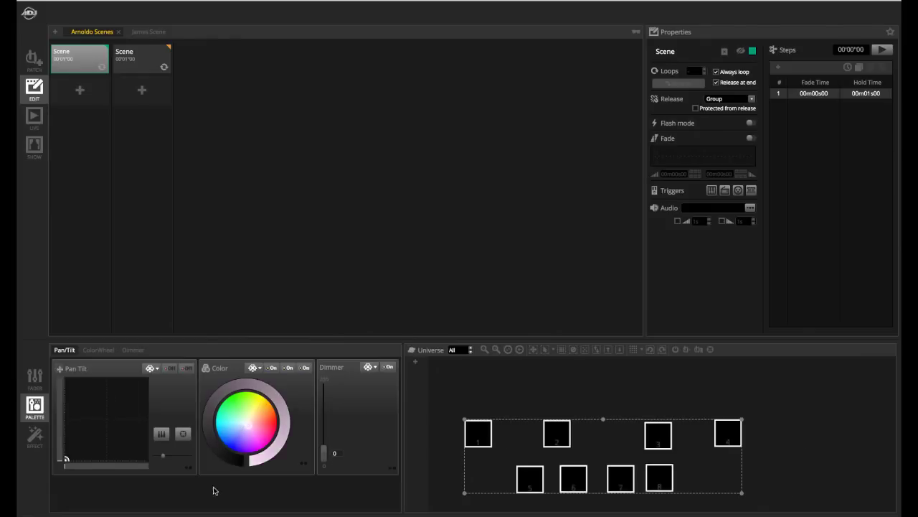
click(242, 423)
right_click(246, 419)
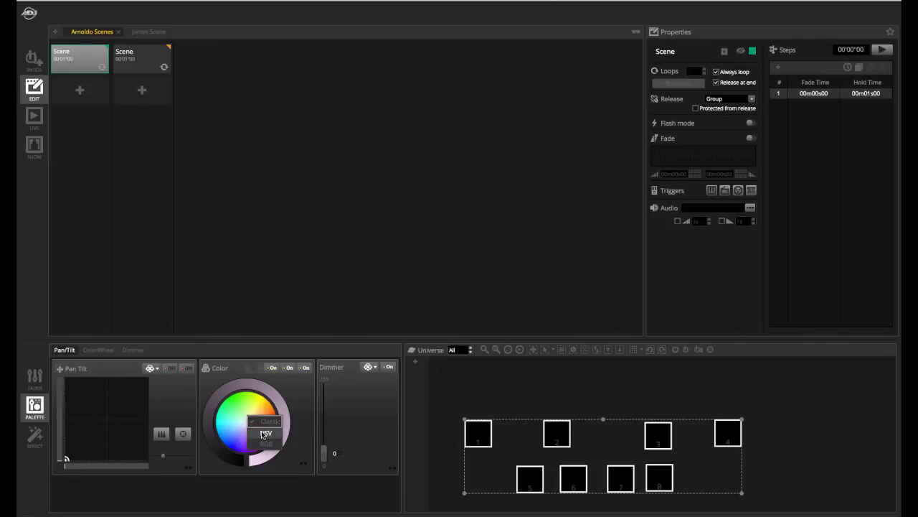
click(264, 434)
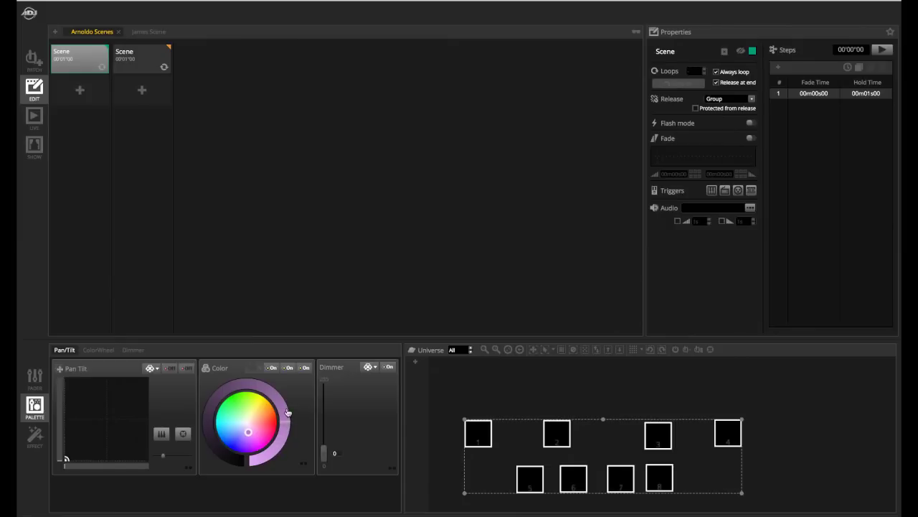
right_click(249, 439)
click(266, 452)
- Switch the color palette to RGB mode and back to HSV
right_click(257, 431)
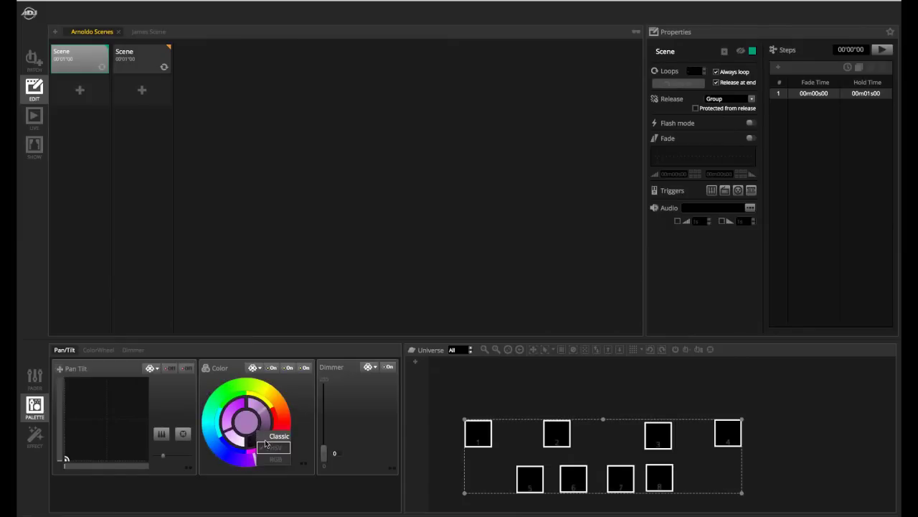
click(272, 458)
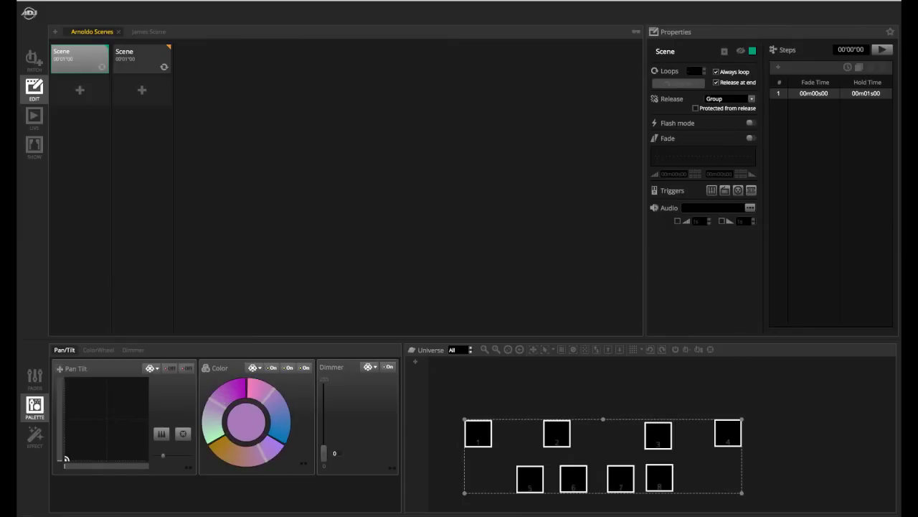
right_click(251, 427)
click(264, 441)
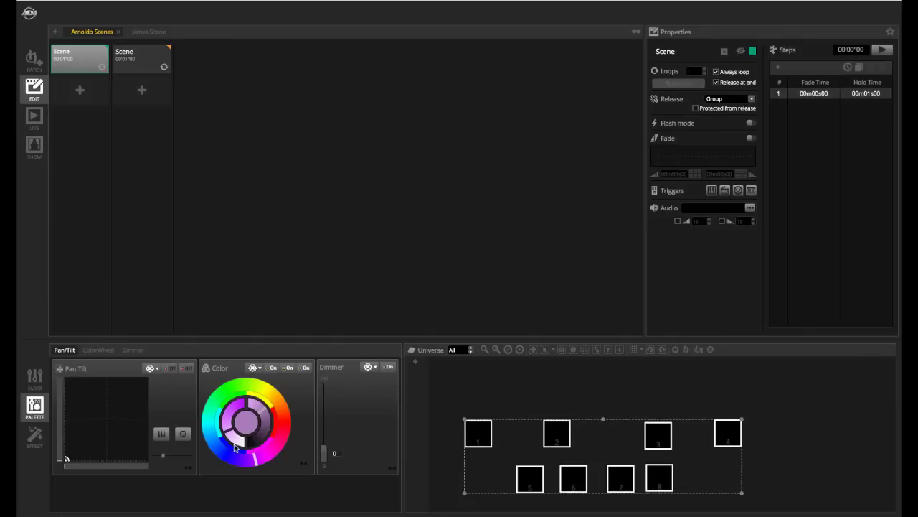
- Shift the hue of all eight selected fixtures around the color ring to a muted blue
mouse_move(260, 461)
mouse_down()
mouse_move(255, 412)
mouse_move(228, 467)
mouse_move(213, 439)
mouse_move(215, 393)
mouse_move(244, 380)
mouse_move(280, 386)
mouse_move(288, 403)
mouse_move(281, 440)
mouse_move(242, 465)
mouse_move(228, 369)
mouse_up()
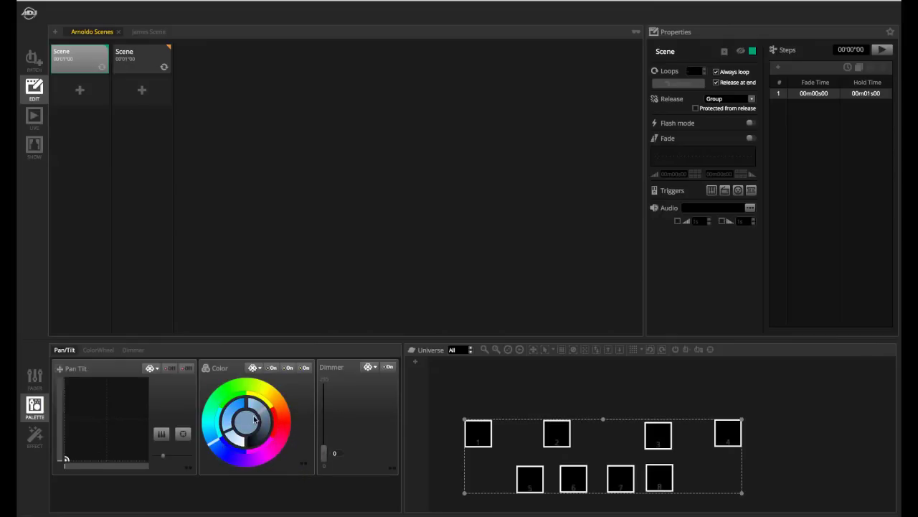
mouse_move(225, 427)
mouse_down()
mouse_move(228, 412)
mouse_move(229, 435)
mouse_move(224, 424)
mouse_up()
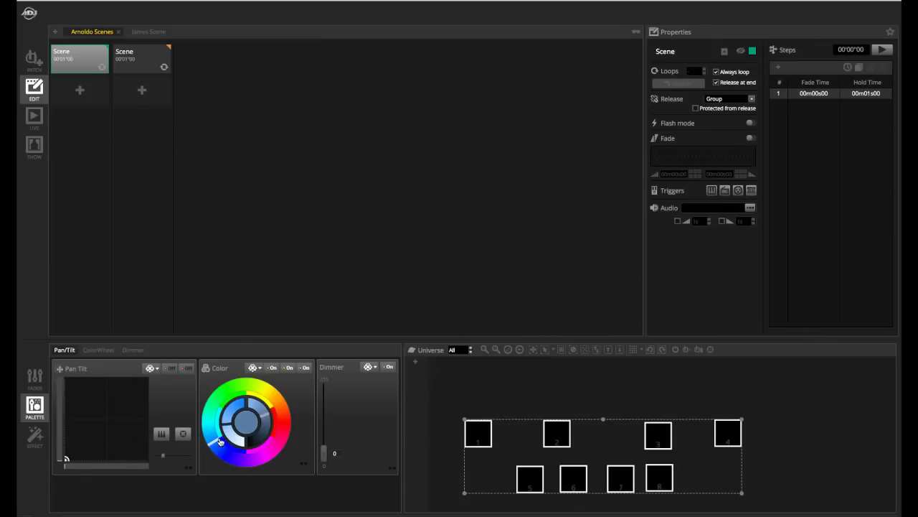
drag(223, 444, 224, 446)
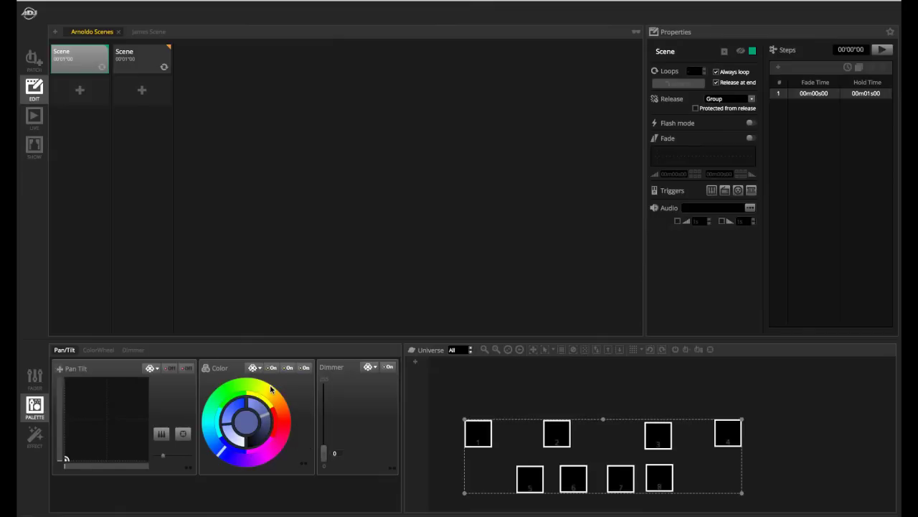
- Switch to the channel faders and raise the dimmer of the four 12p hex fixtures to 255
mouse_move(459, 515)
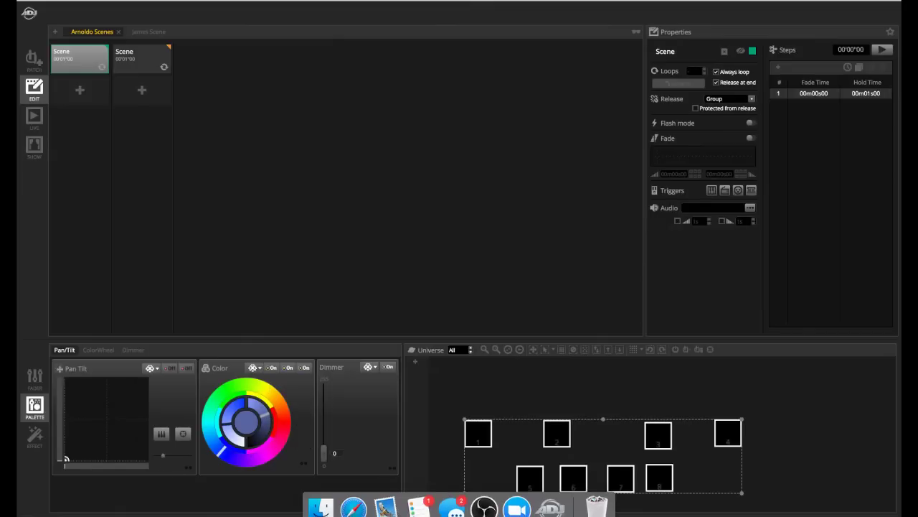
click(30, 380)
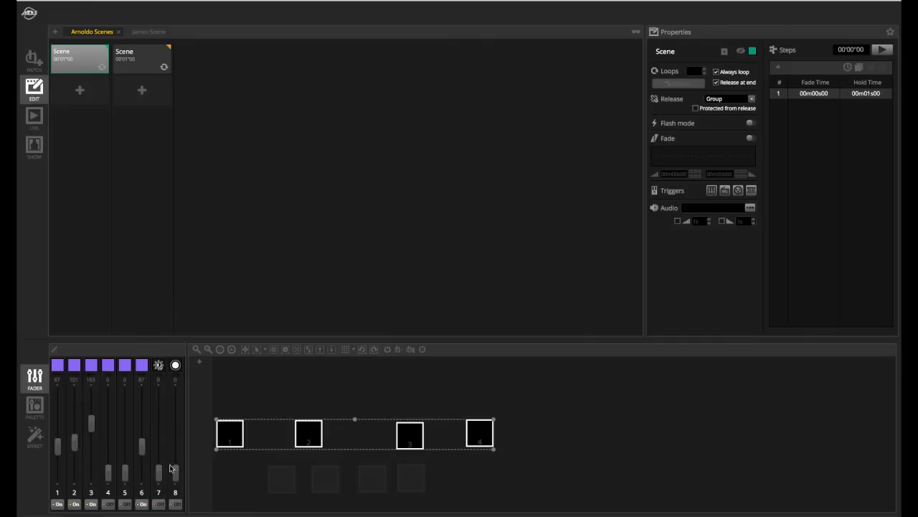
drag(176, 470, 149, 368)
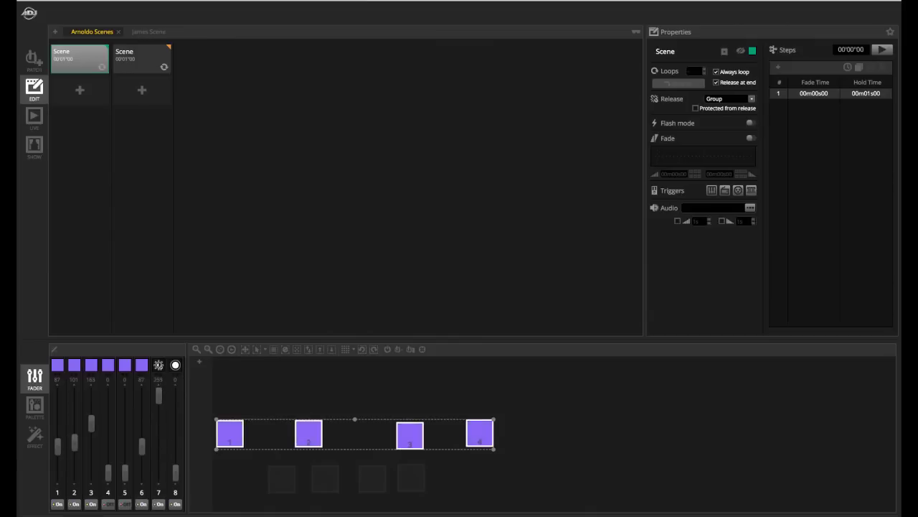
- Raise the shutter and dimmer channels of the four focus spot three z fixtures to 255, then clear the selection
click(281, 479)
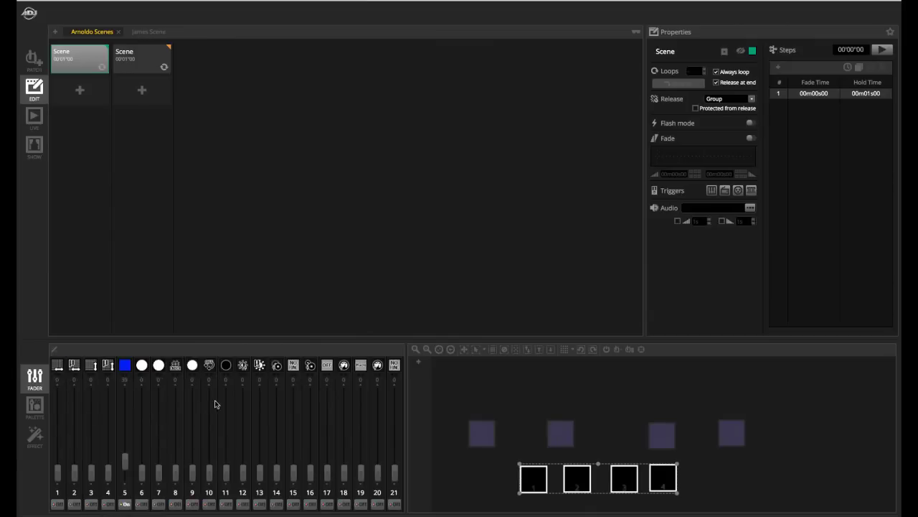
drag(222, 461, 226, 386)
drag(243, 470, 243, 393)
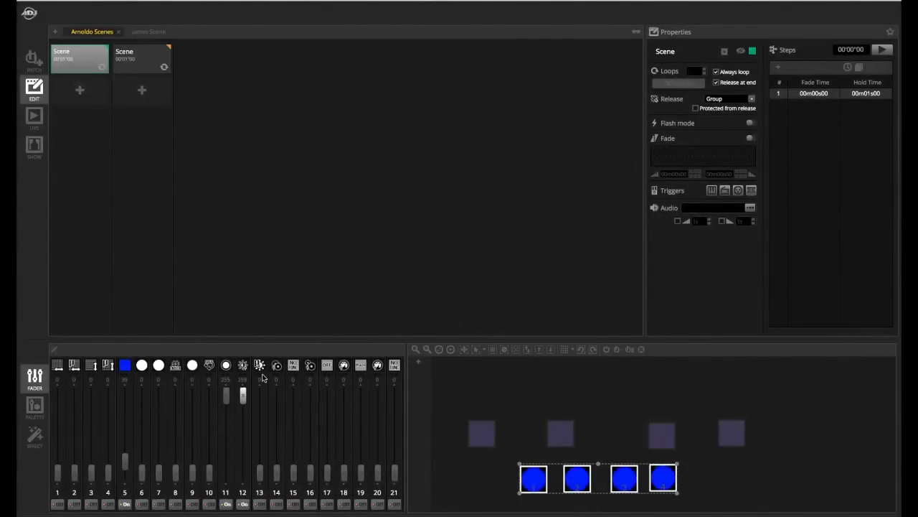
key(Escape)
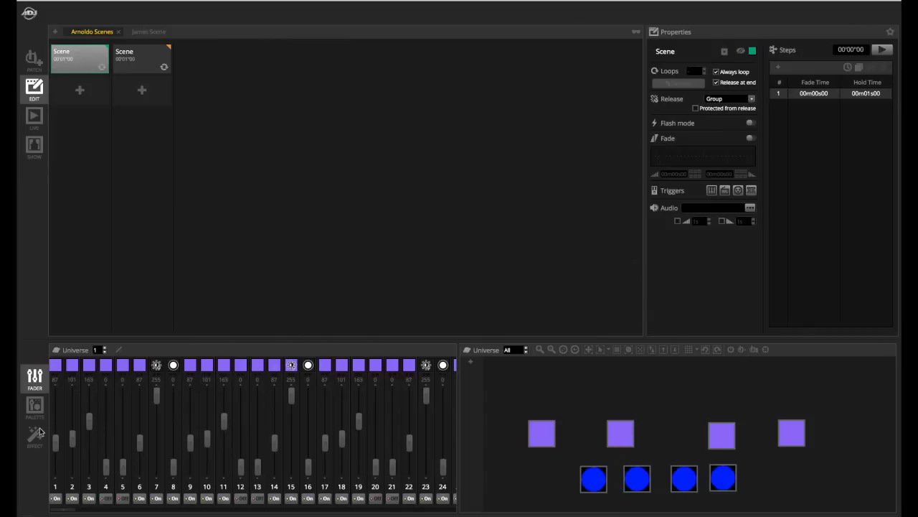
- Return to the palettes, shift the hue of all eight fixtures to red, and set the 12p hex UV level to 0
click(35, 407)
drag(820, 409, 435, 494)
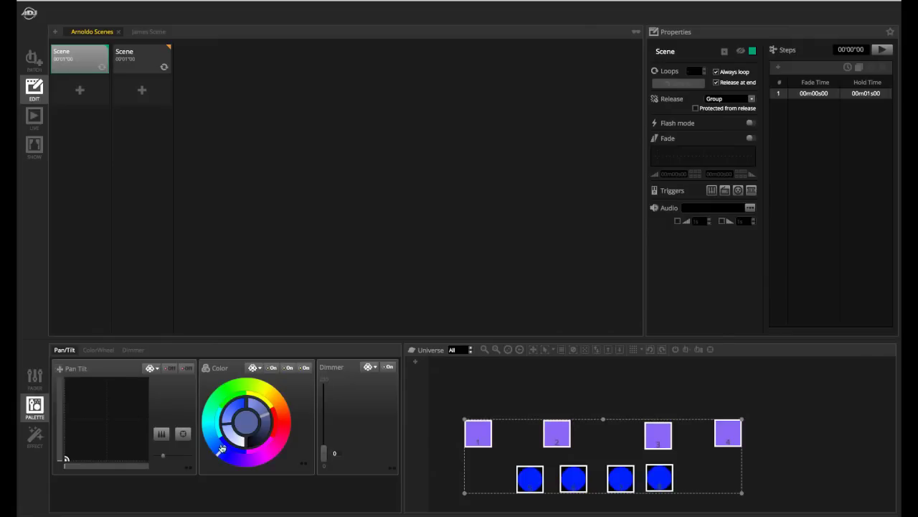
drag(220, 448, 333, 412)
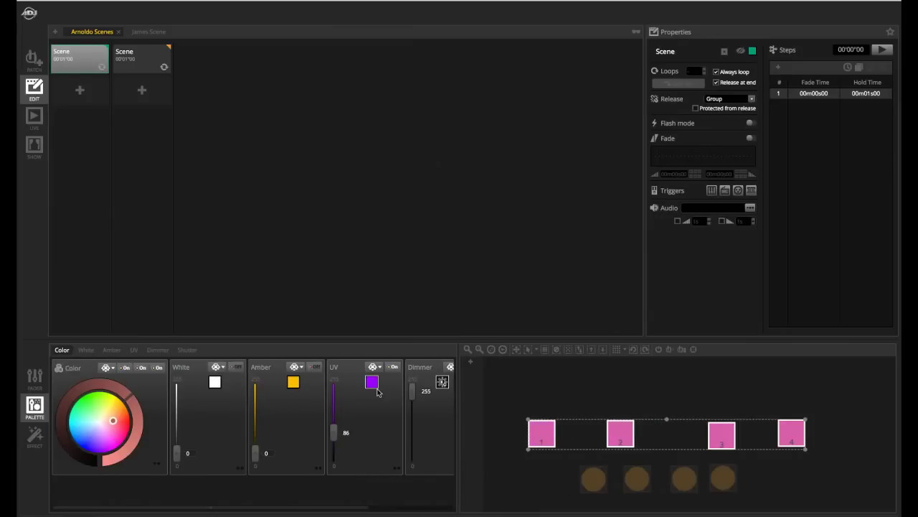
drag(335, 454, 334, 463)
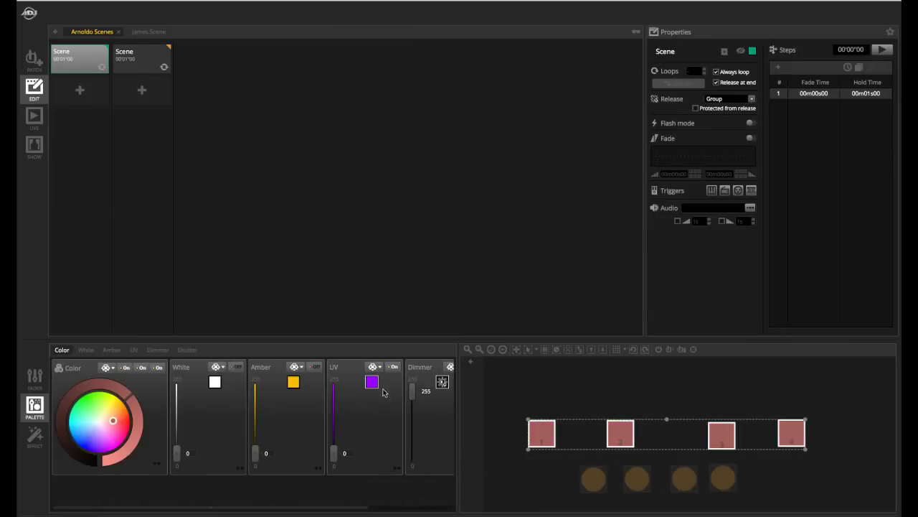
click(393, 366)
click(135, 349)
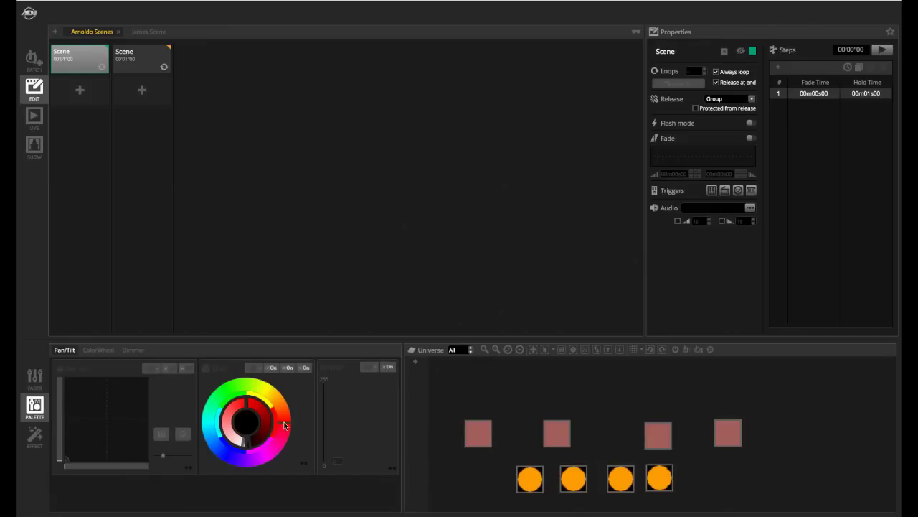
- Select all eight fixtures and shift their hue through green to purple
drag(805, 410, 420, 511)
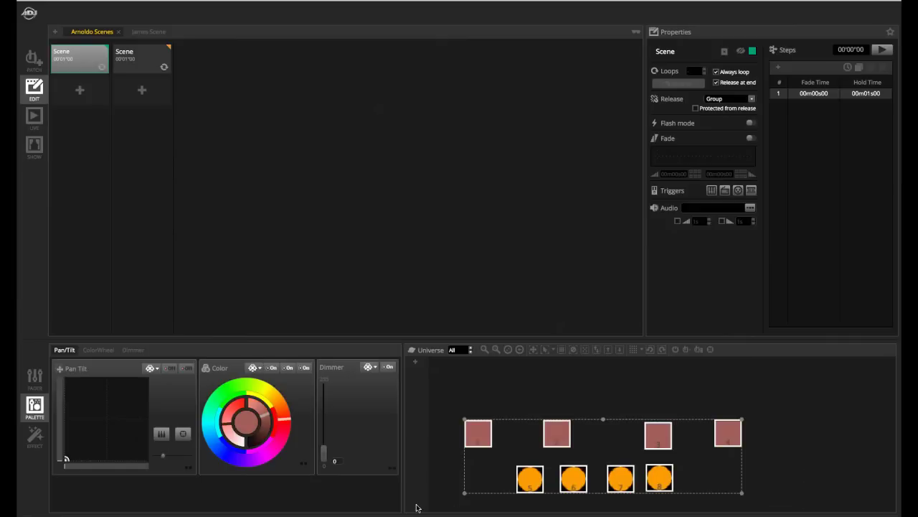
drag(292, 422, 222, 385)
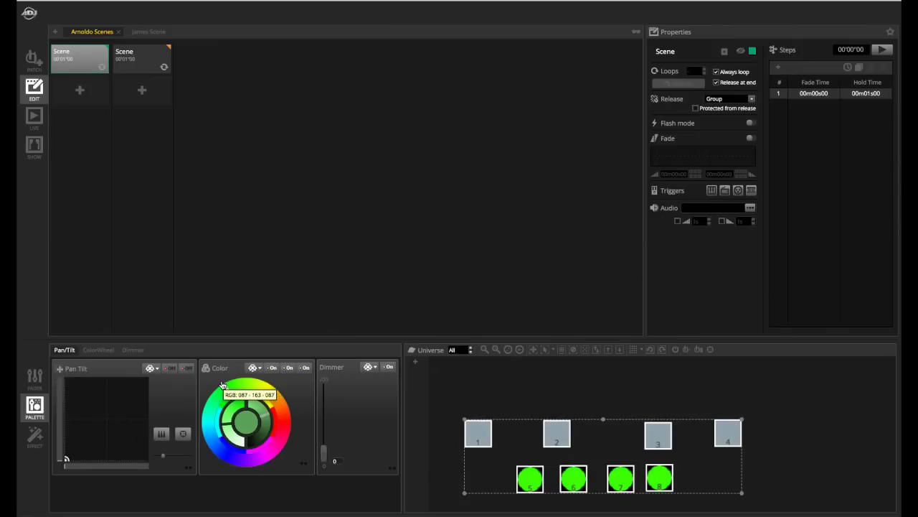
drag(222, 385, 244, 472)
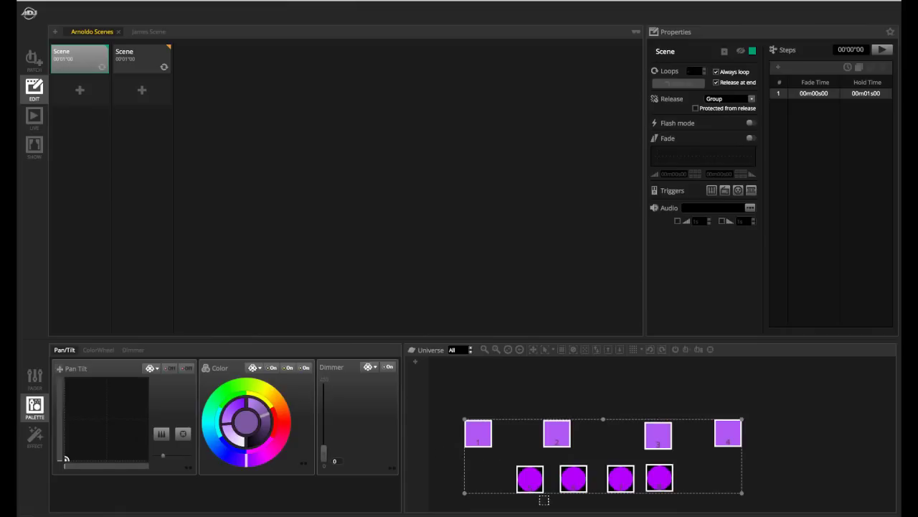
- Look over the color, white, amber, UV, dimmer and shutter palettes of the four 12p hex fixtures
mouse_move(482, 504)
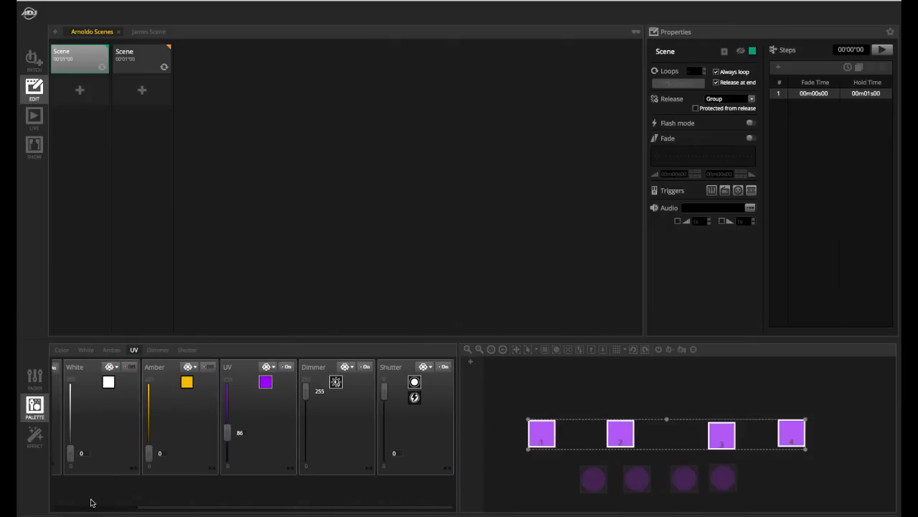
click(91, 509)
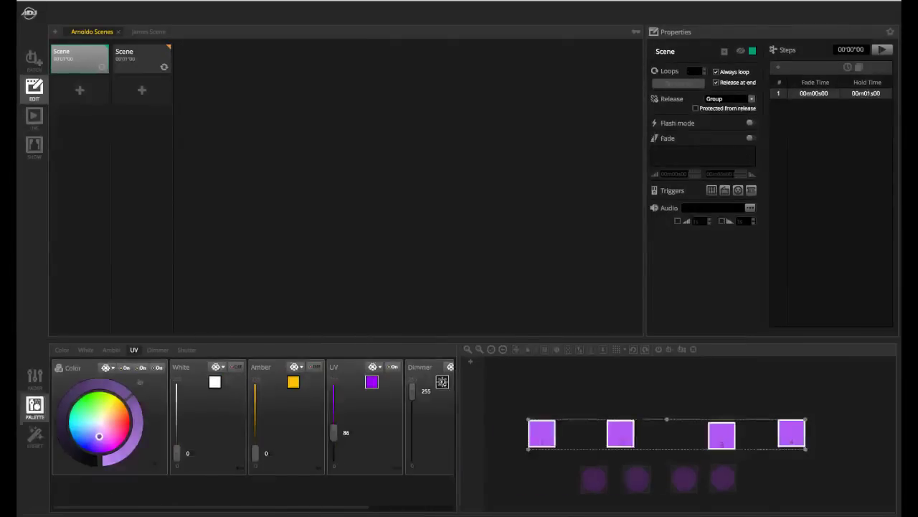
click(68, 351)
click(86, 350)
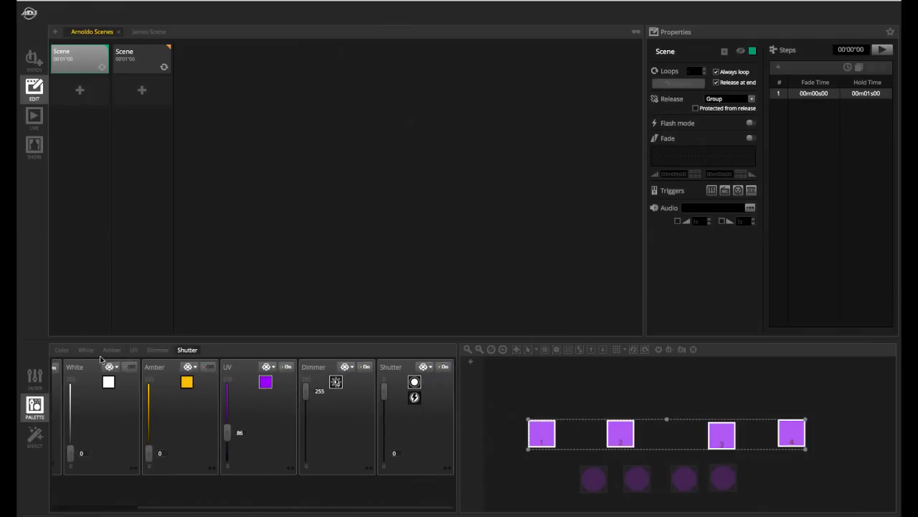
click(94, 514)
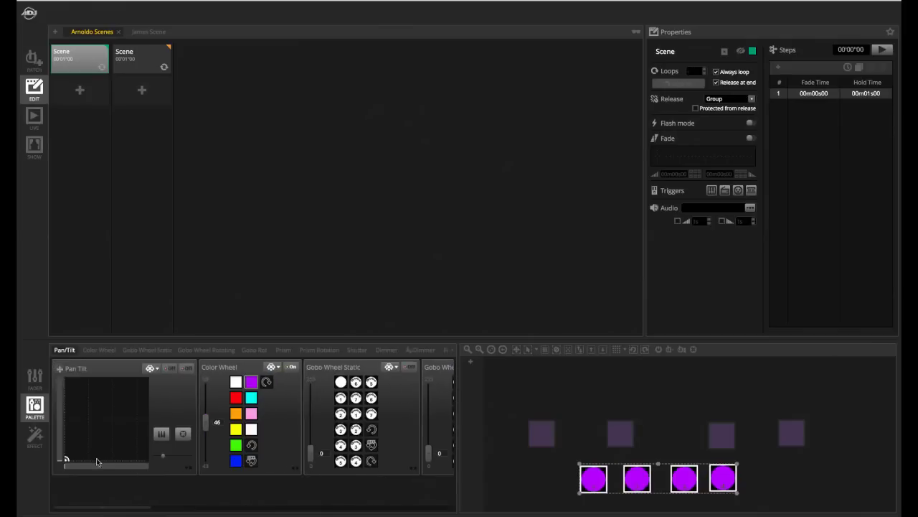
- Set the rotating gobo wheel of the four focus spot three z fixtures to gobo 1 in the second column
click(108, 349)
click(145, 350)
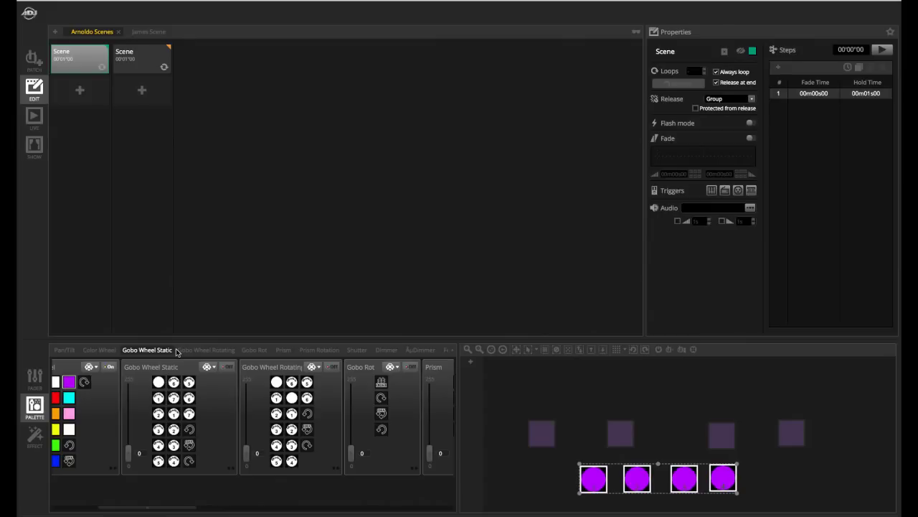
click(277, 429)
click(291, 414)
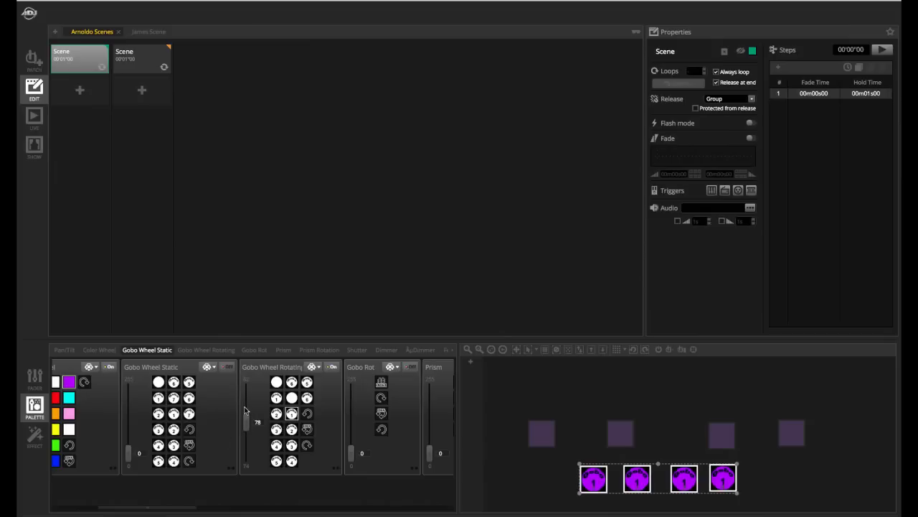
click(209, 367)
drag(145, 506, 145, 506)
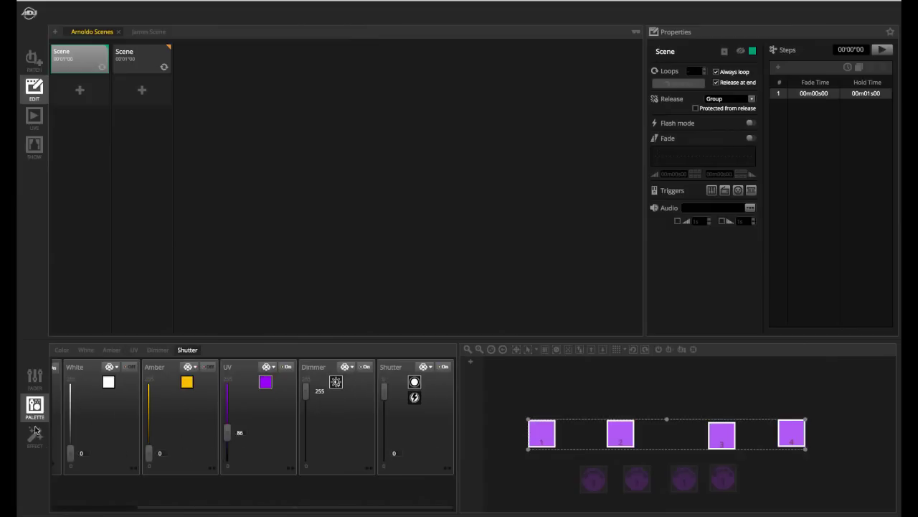
- Select the four 12p hex fixtures and fan their color linearly from the right toward orange
click(78, 508)
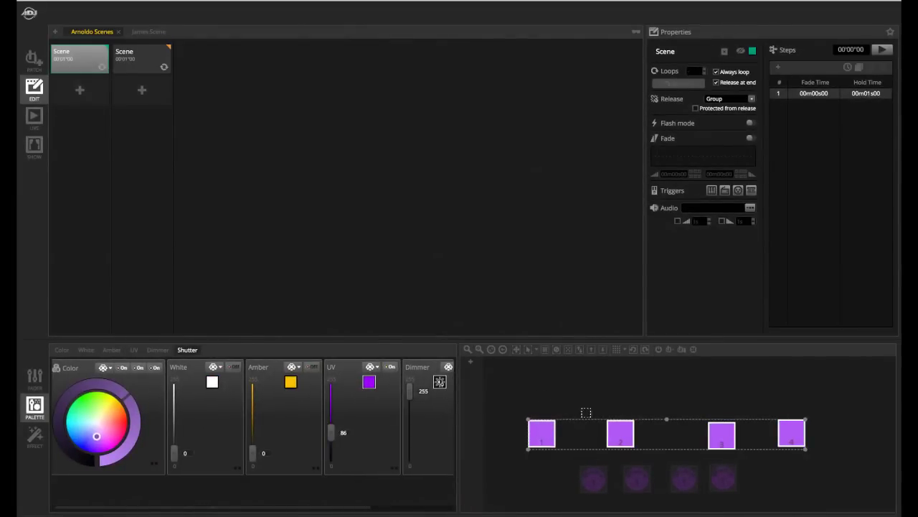
click(544, 398)
drag(509, 397, 820, 450)
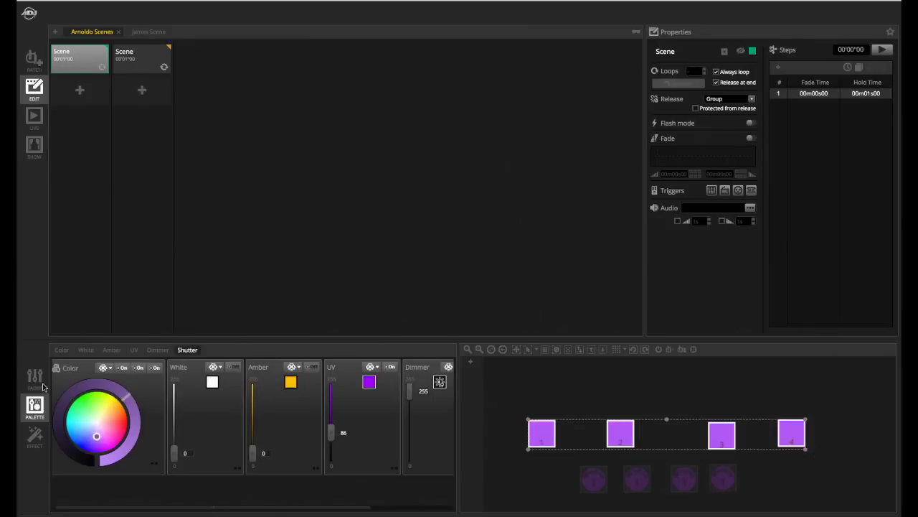
click(105, 368)
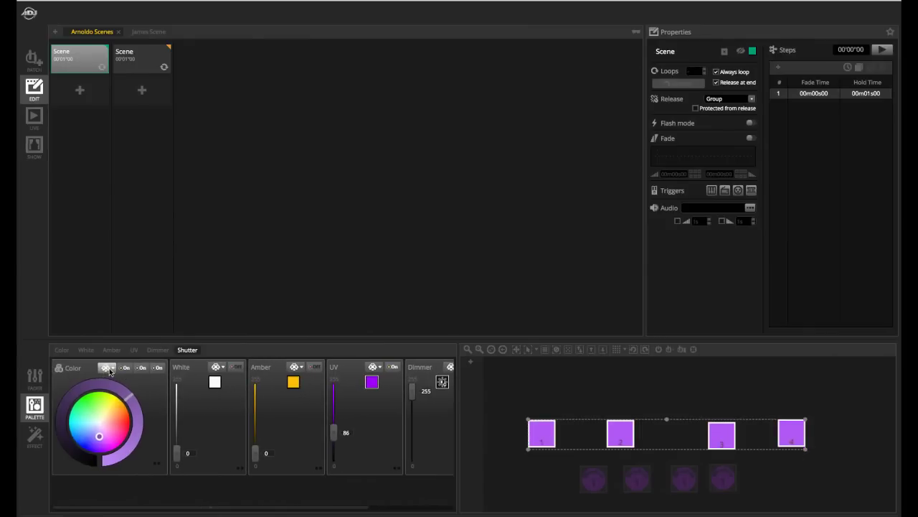
click(109, 368)
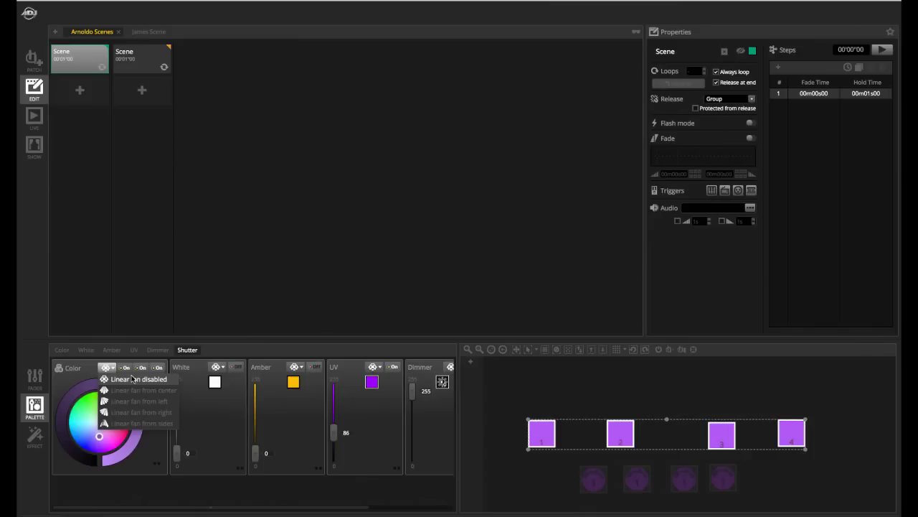
click(136, 415)
click(134, 413)
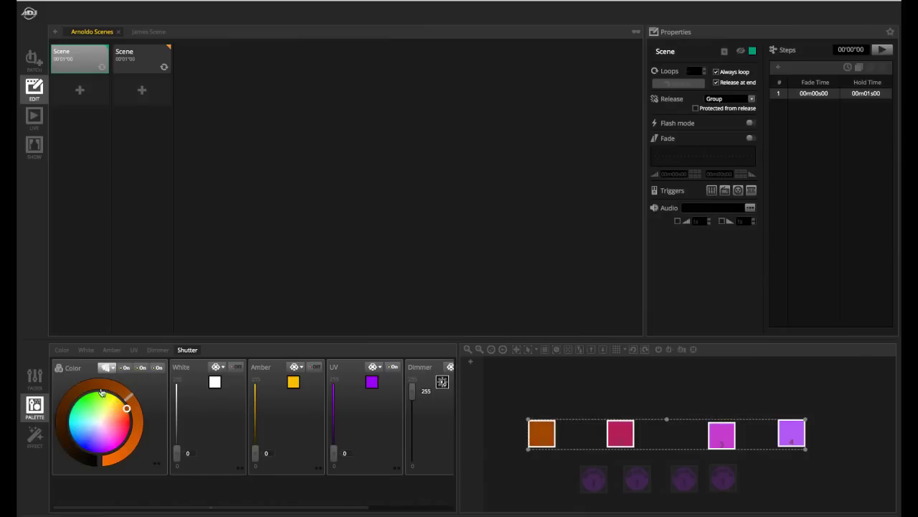
- Set the color fan to linear from sides and choose a light blue
click(112, 373)
click(130, 420)
click(84, 427)
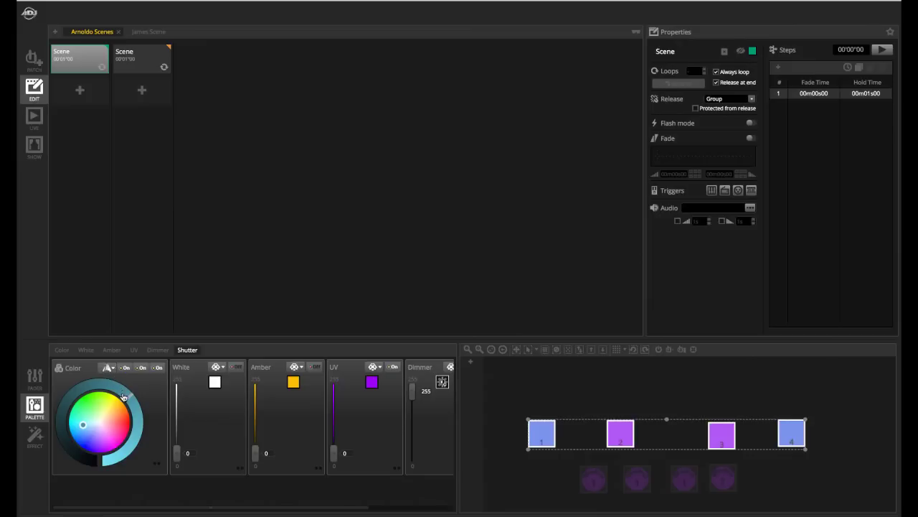
- Set the color fan to linear from center and choose a yellow-green
click(114, 369)
click(125, 396)
click(107, 393)
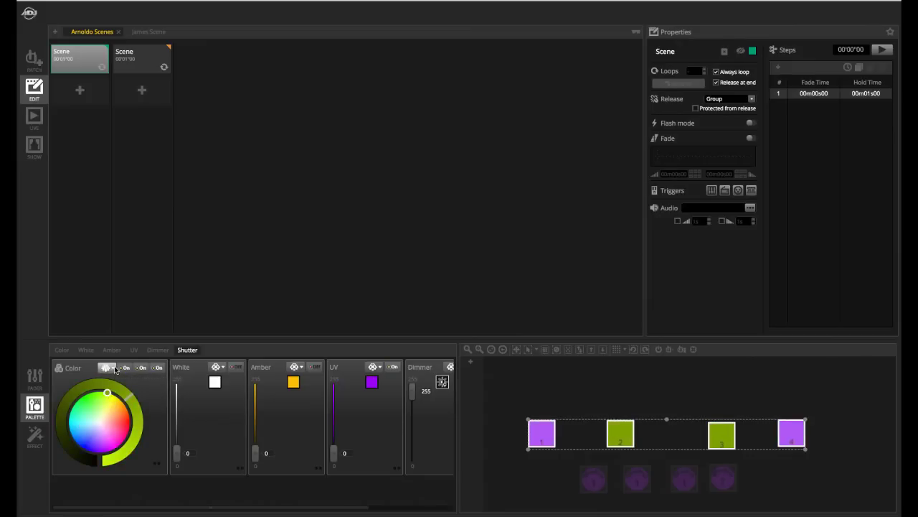
- Set the color fan to linear from right, try blue, then settle on a light purple
click(109, 368)
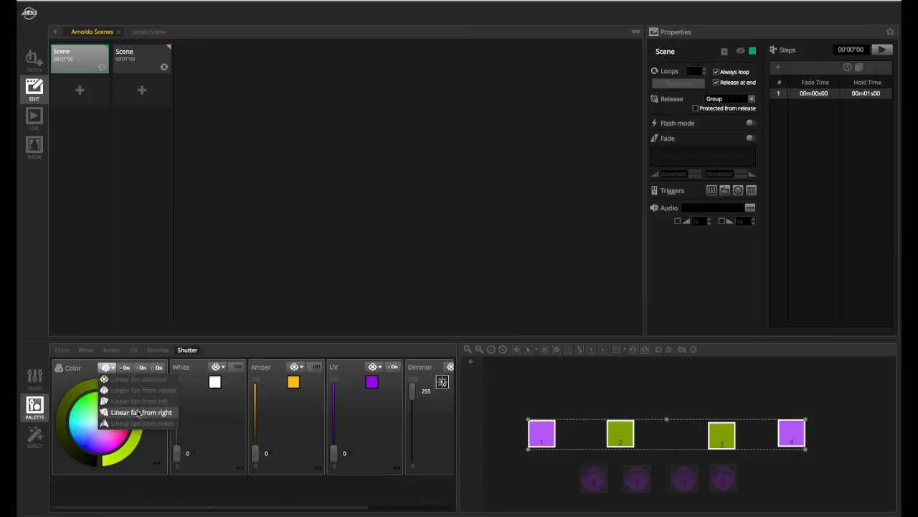
click(138, 413)
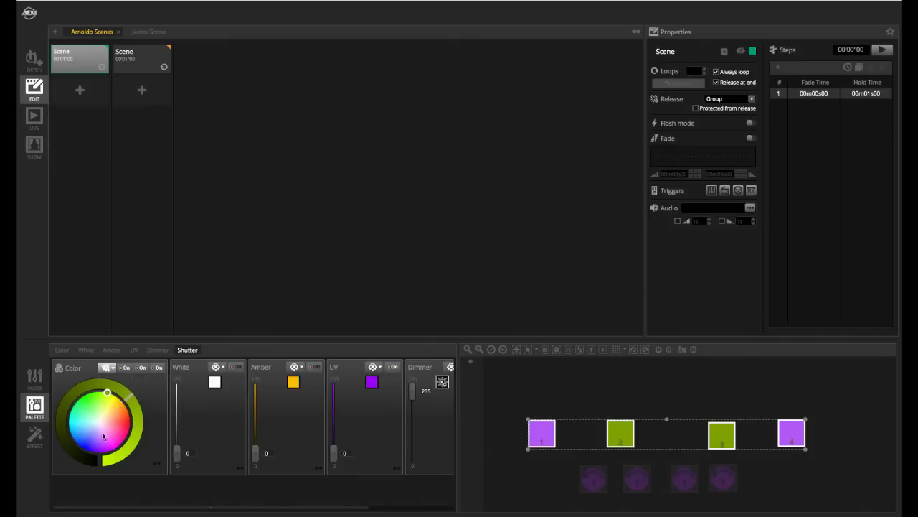
click(87, 448)
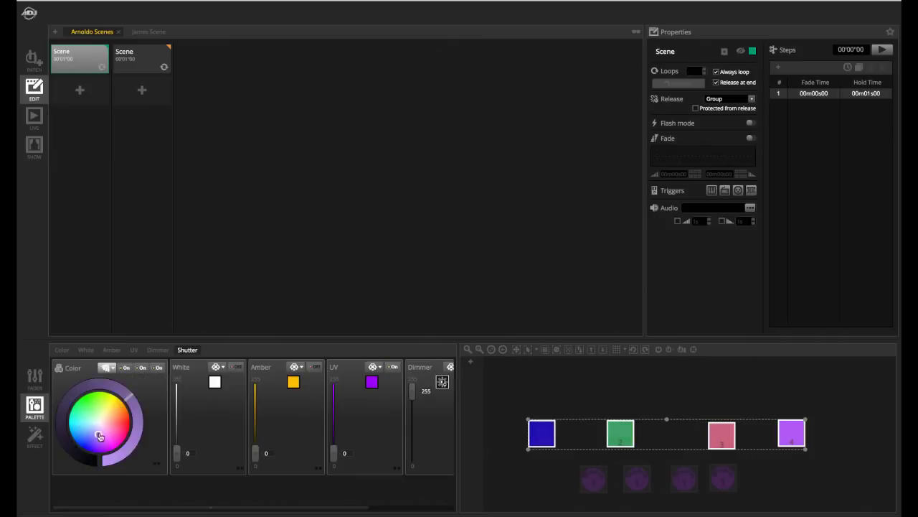
mouse_move(105, 425)
mouse_down()
mouse_move(97, 389)
mouse_move(72, 440)
mouse_move(122, 430)
mouse_move(128, 418)
mouse_move(112, 410)
mouse_move(98, 418)
mouse_move(96, 437)
mouse_move(119, 459)
mouse_move(127, 423)
mouse_move(99, 434)
mouse_up()
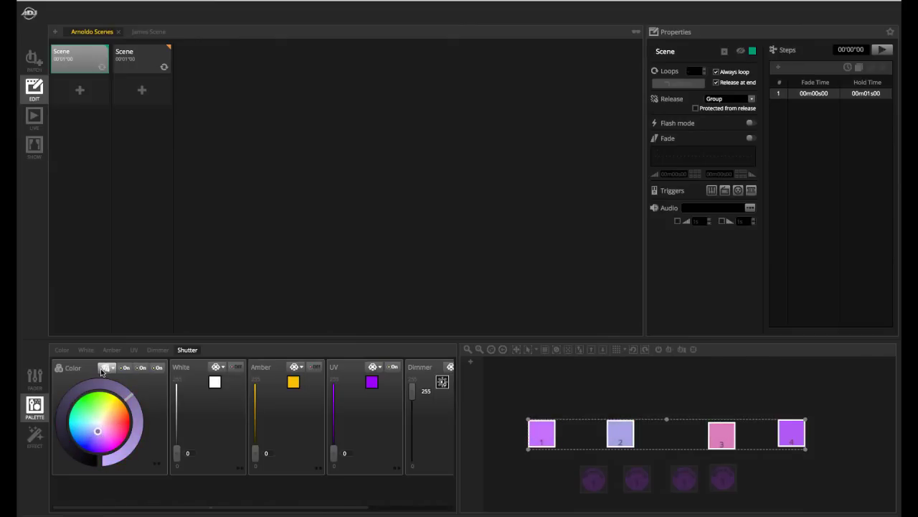
- Switch the color picker to the hue-ring style and set the four 12p hex fixtures to orange-red
click(111, 368)
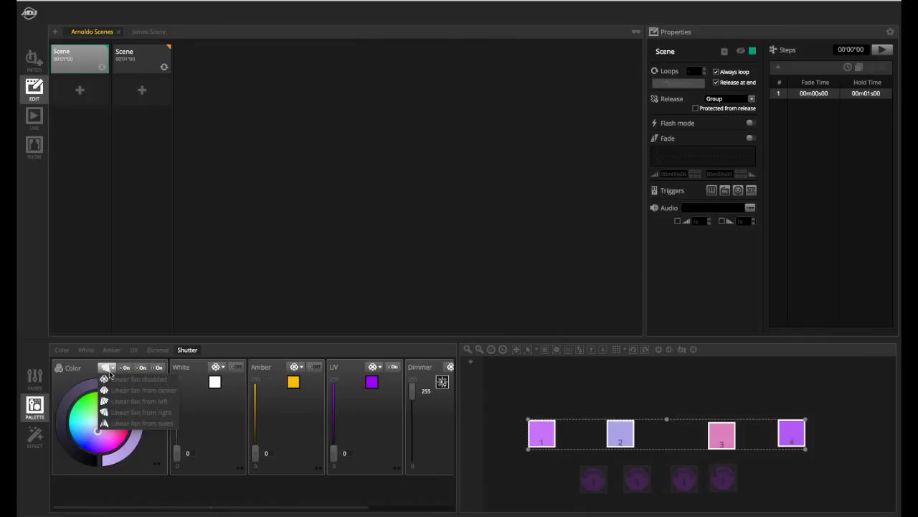
click(77, 470)
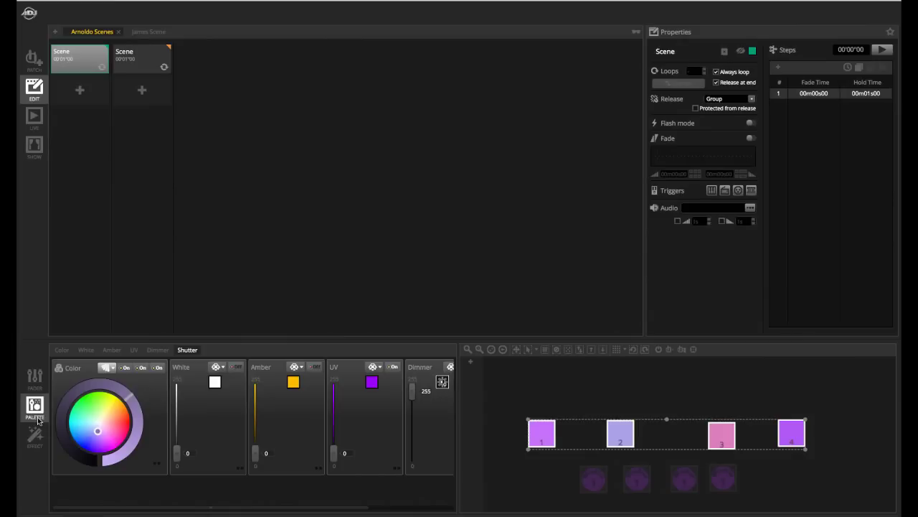
right_click(85, 408)
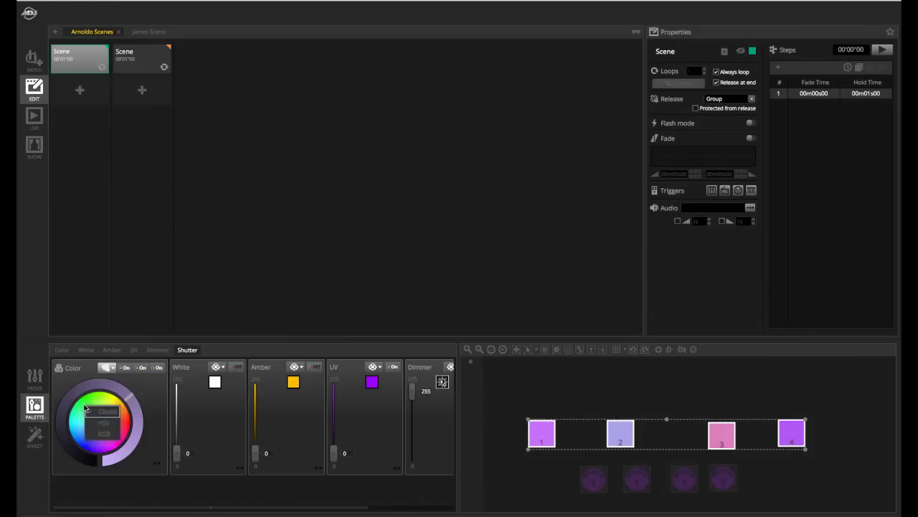
click(100, 411)
drag(129, 400, 141, 421)
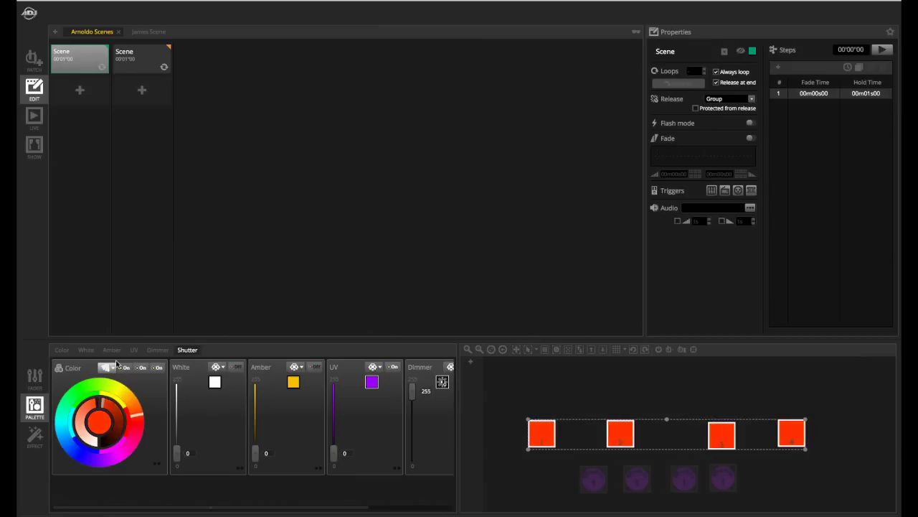
- Set the color fan to linear from center, try yellow, then choose magenta
click(114, 366)
click(126, 390)
click(129, 404)
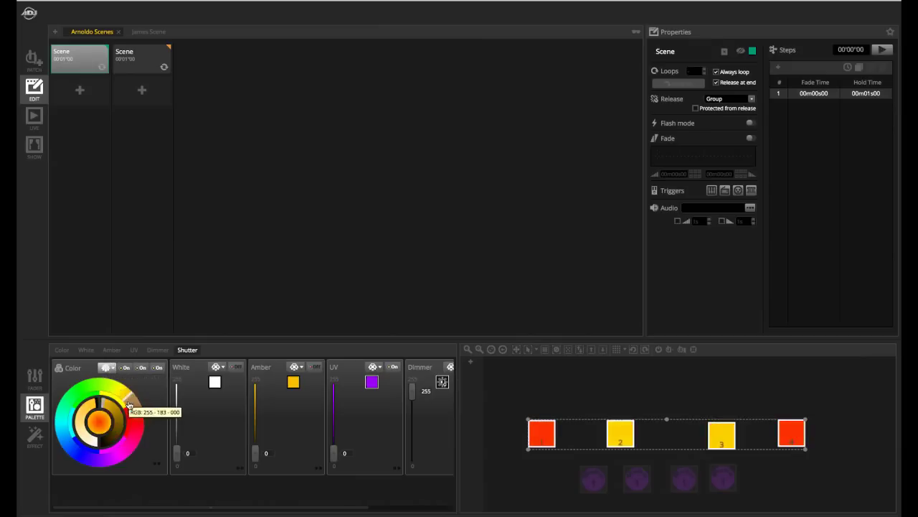
drag(128, 404, 119, 480)
- Set the color fan to linear from left and choose purple
click(106, 368)
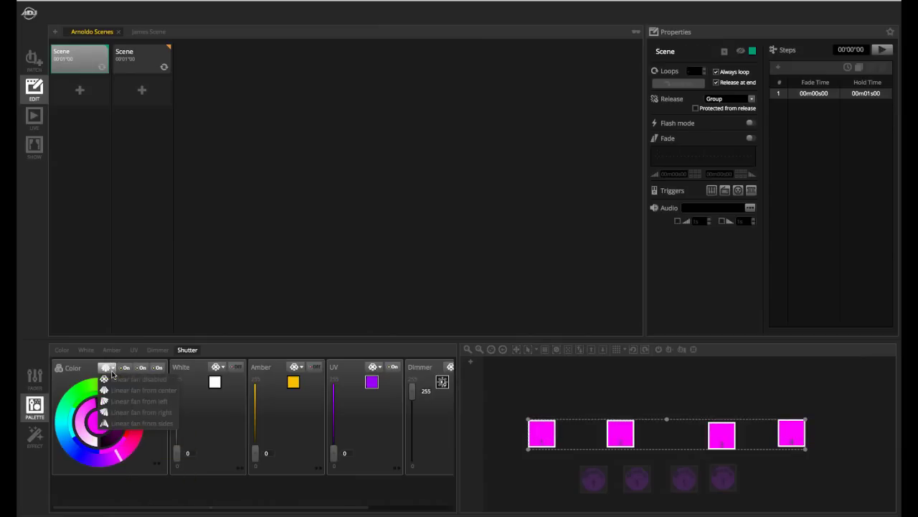
click(129, 401)
mouse_move(129, 409)
mouse_down()
mouse_move(133, 431)
mouse_move(122, 362)
mouse_move(64, 391)
mouse_move(67, 432)
mouse_move(155, 456)
mouse_move(155, 397)
mouse_move(81, 364)
mouse_move(60, 442)
mouse_move(104, 500)
mouse_move(115, 490)
mouse_up()
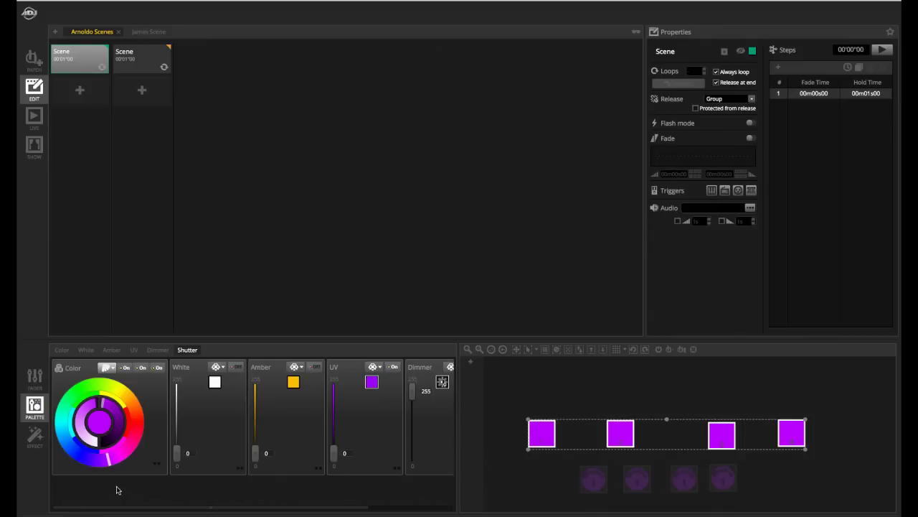
- Add a Matrix effect and stretch its rectangle across all four 12p hex fixtures
click(30, 438)
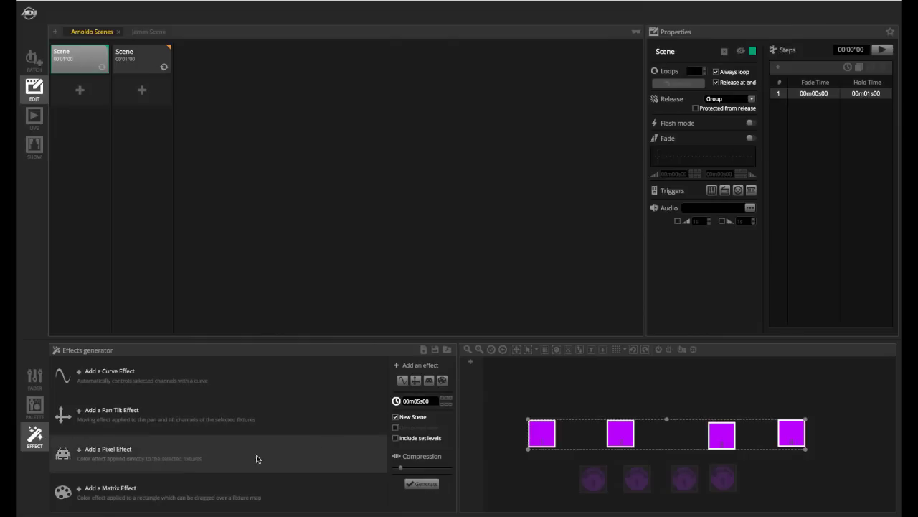
click(191, 488)
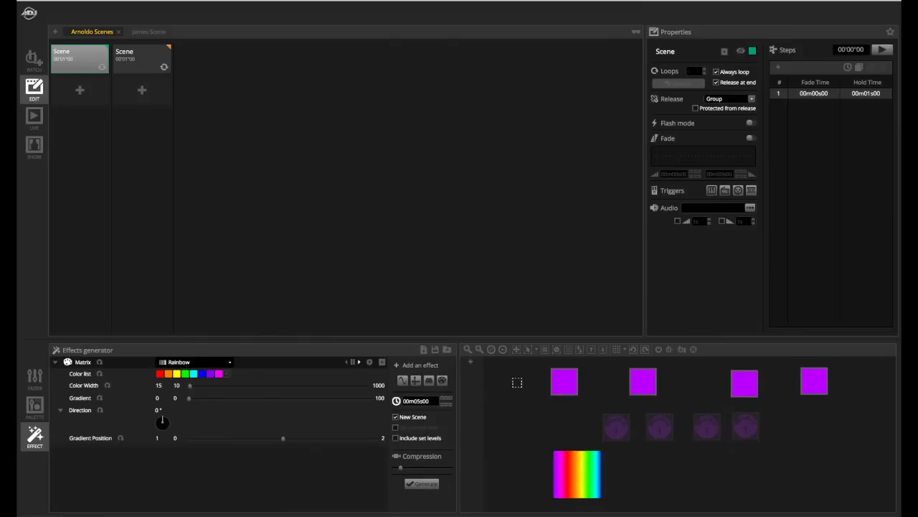
drag(559, 473, 508, 406)
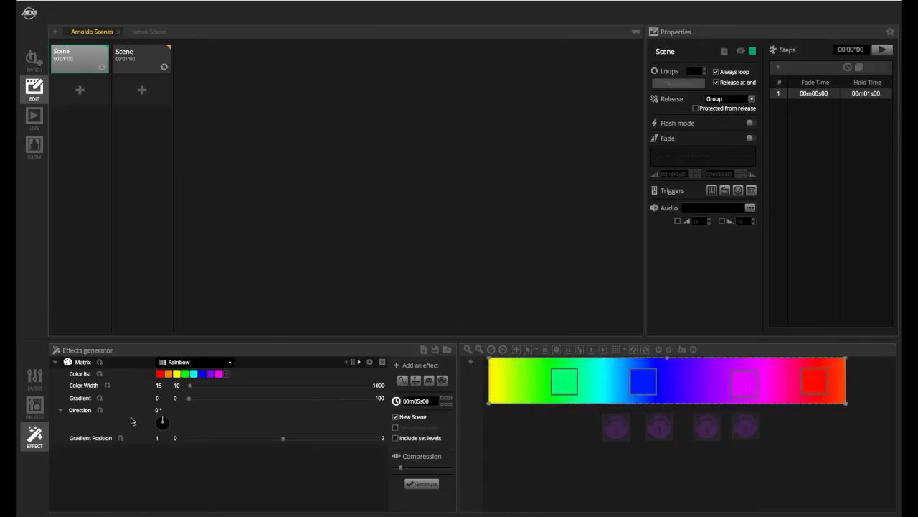
- Try the Butterfly, Effect 1, Square Matrix and Graph types on the matrix effect
click(206, 364)
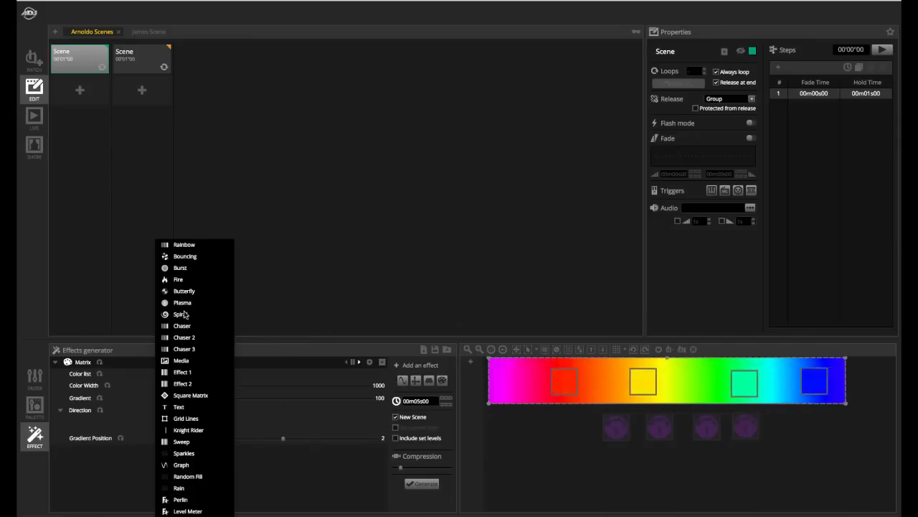
click(196, 292)
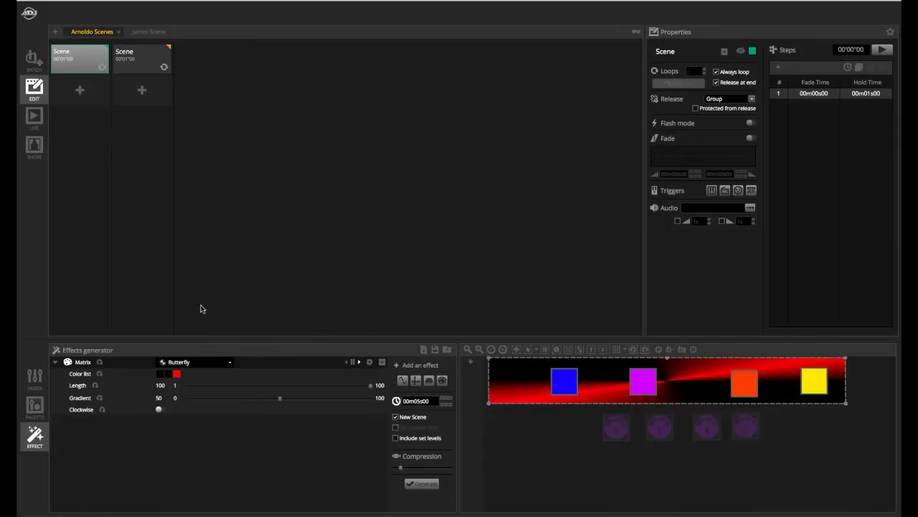
click(198, 363)
click(183, 372)
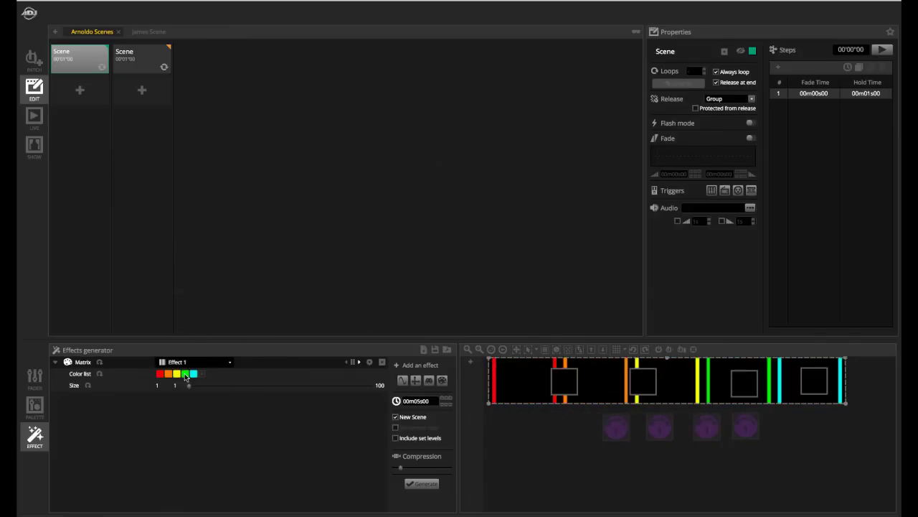
click(190, 363)
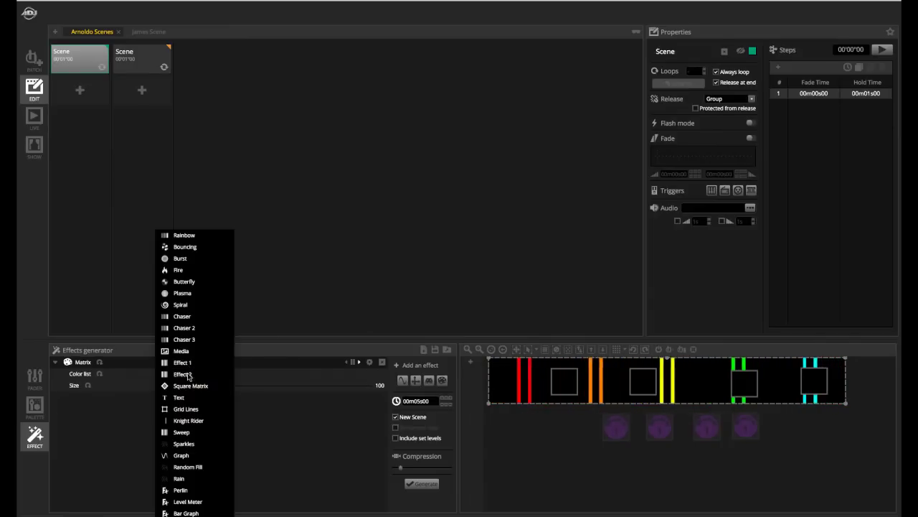
click(185, 394)
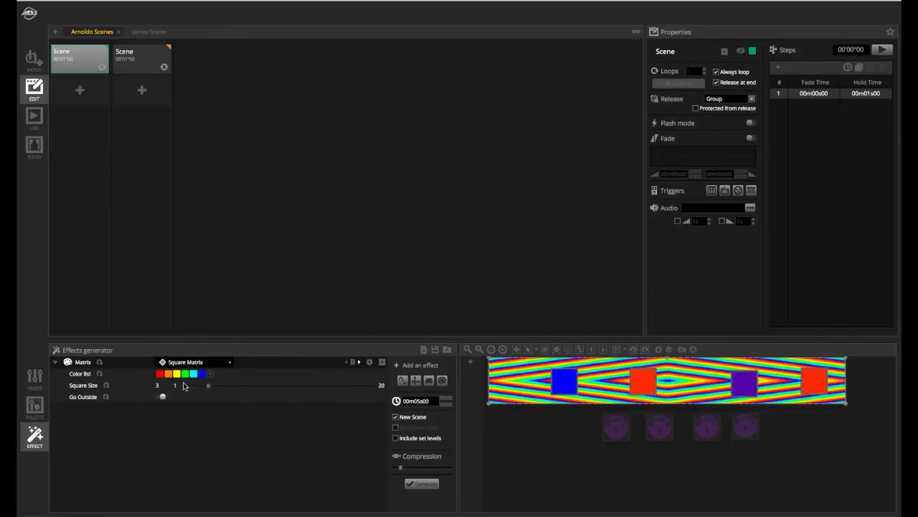
click(184, 364)
click(188, 431)
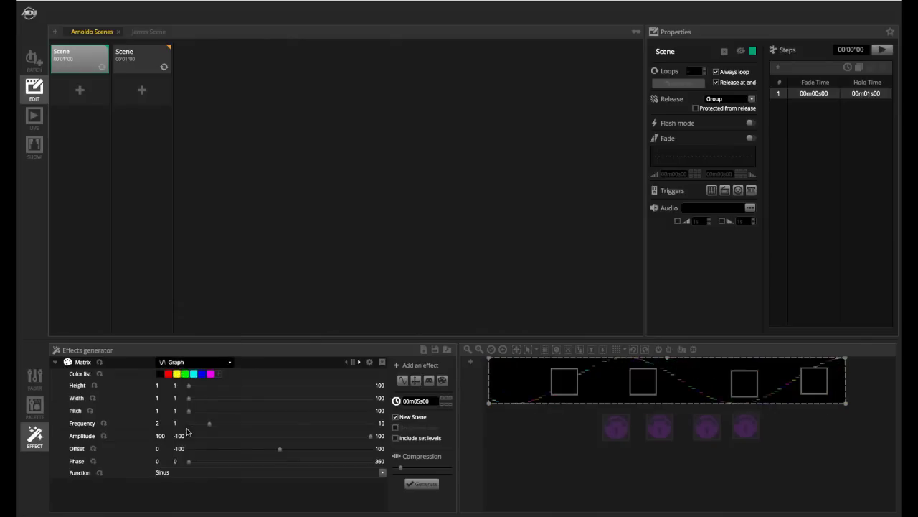
- Try the Perlin and Rain types on the matrix effect, then set it to Chaser 3
click(180, 367)
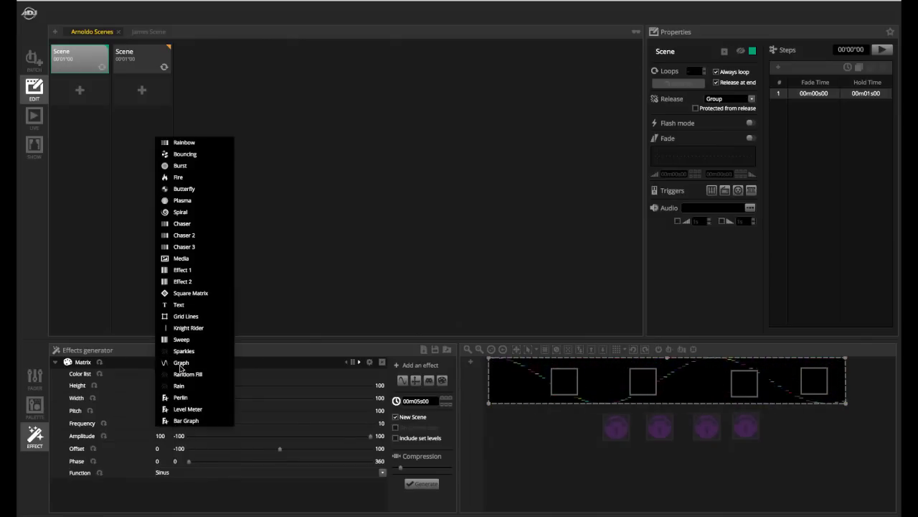
click(180, 398)
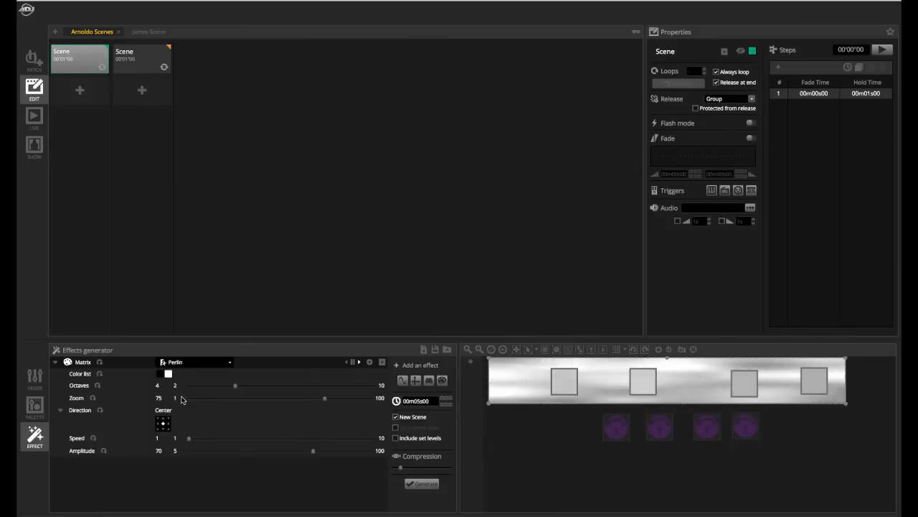
click(191, 366)
click(189, 360)
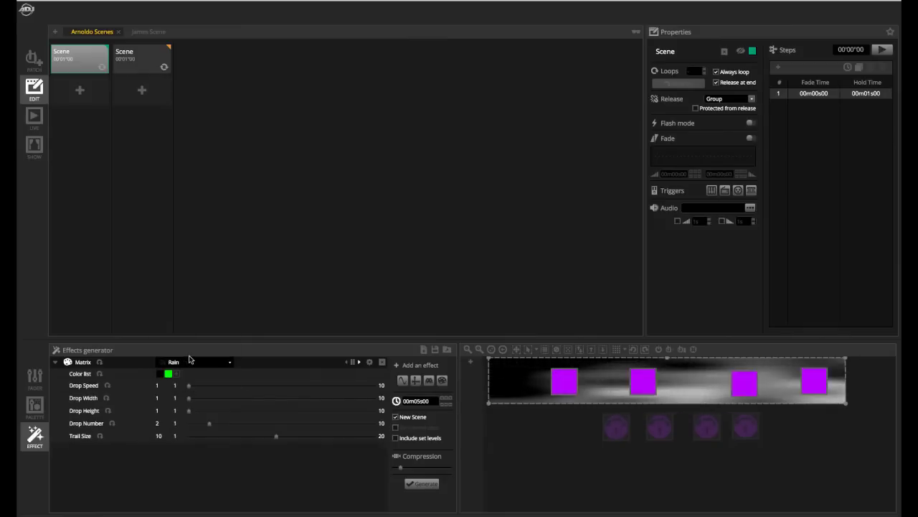
click(185, 364)
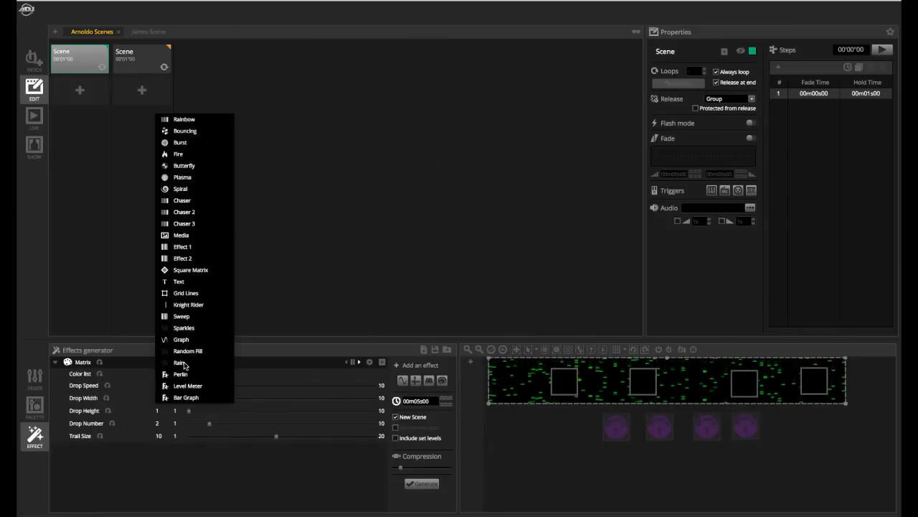
click(183, 227)
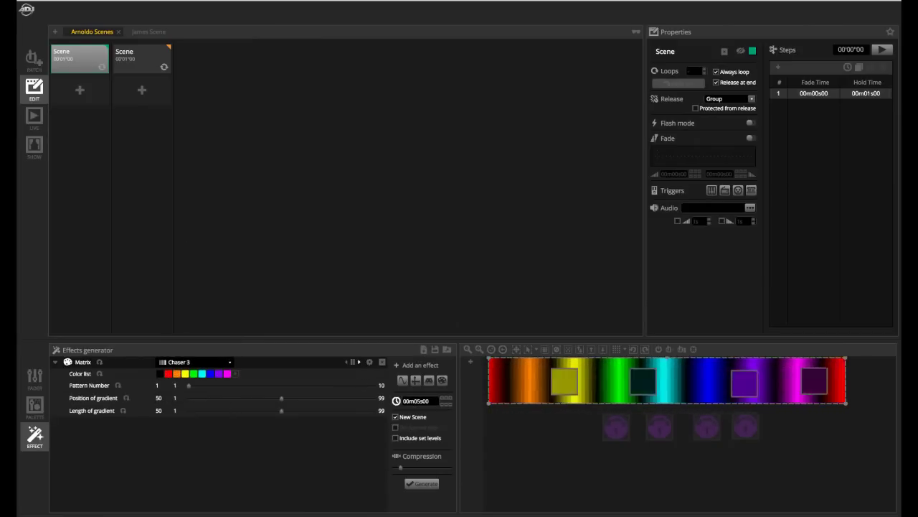
- In the Effect Toolbox, enable horizontal, vertical and centering horizontal mirroring, with rotation at about three quarters and blur at about 40 percent of their ranges
click(370, 362)
drag(331, 120, 404, 120)
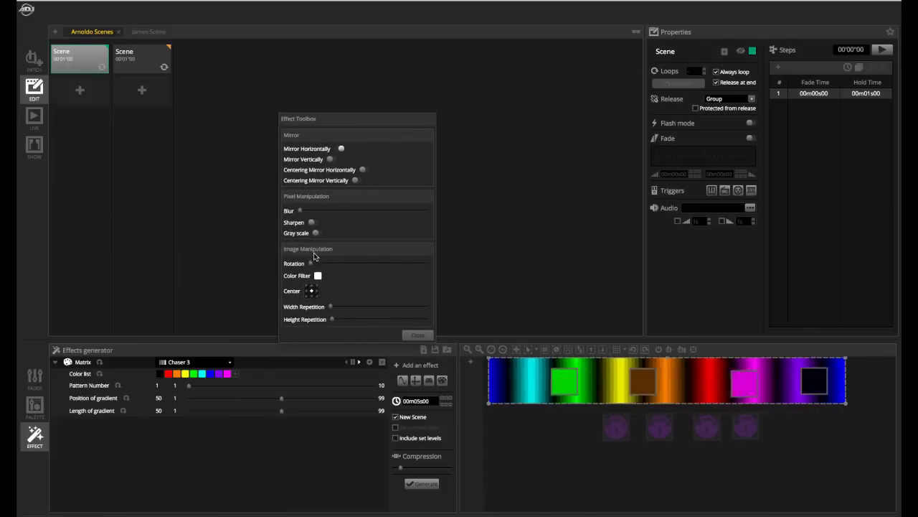
drag(325, 264, 359, 263)
click(332, 159)
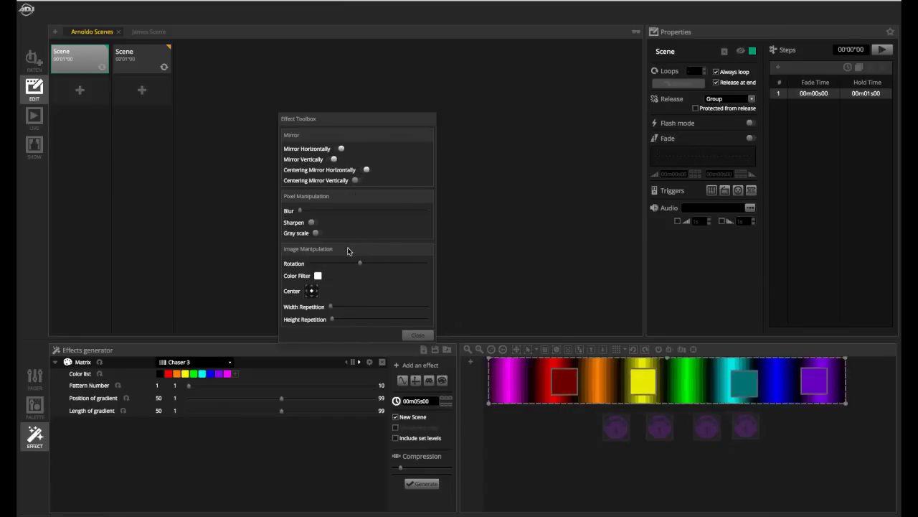
drag(344, 263, 399, 267)
drag(349, 308, 308, 323)
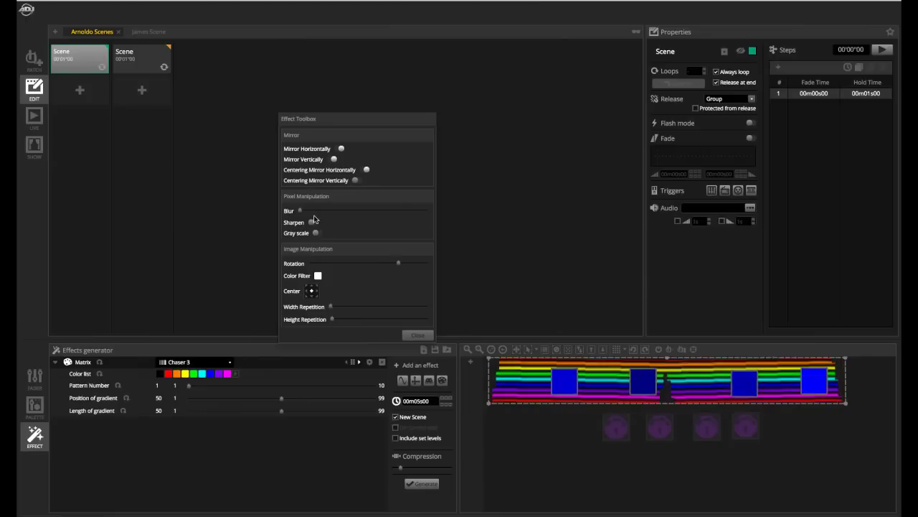
drag(312, 211, 345, 216)
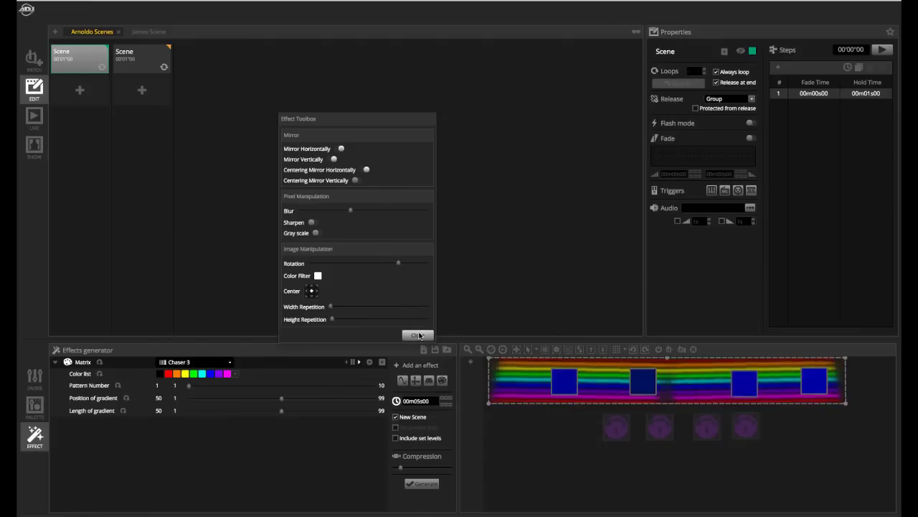
- Turn off horizontal, vertical and centering horizontal mirroring and close the Effect Toolbox
click(341, 149)
click(334, 158)
click(365, 170)
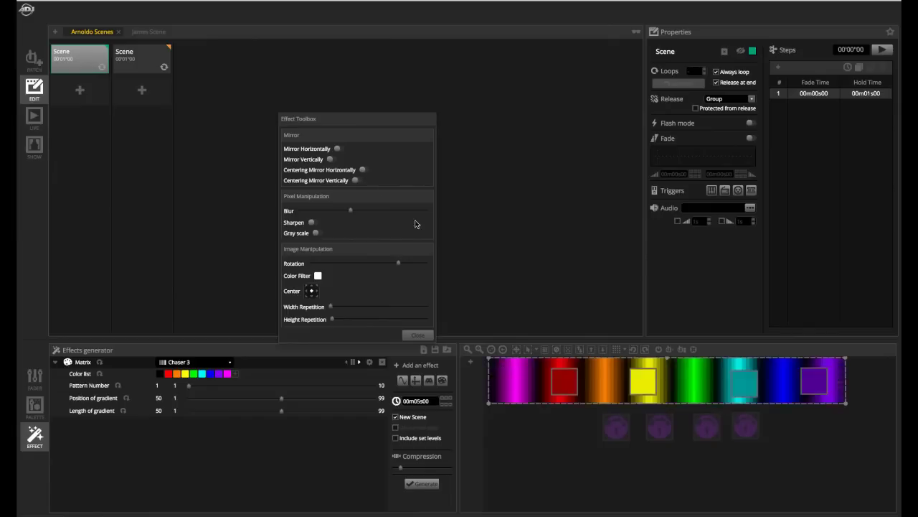
click(418, 337)
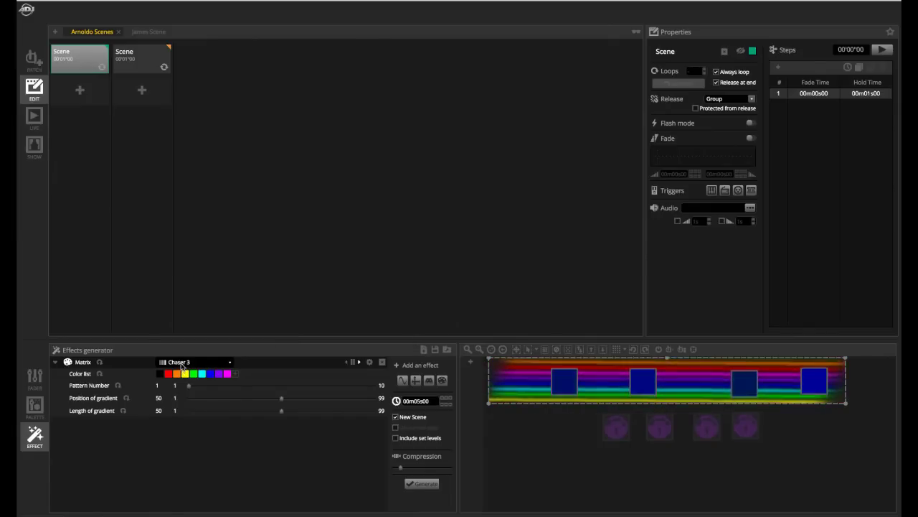
- Change the matrix effect type to Level Meter
click(182, 362)
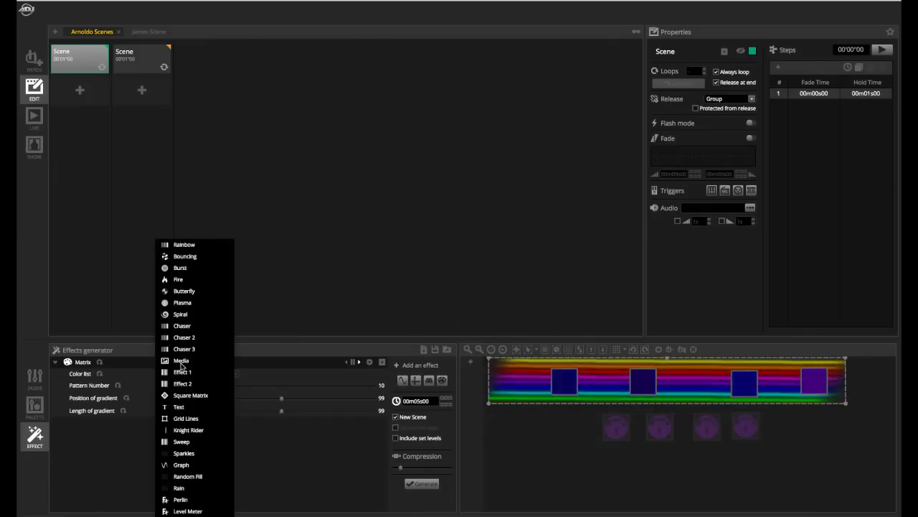
click(188, 511)
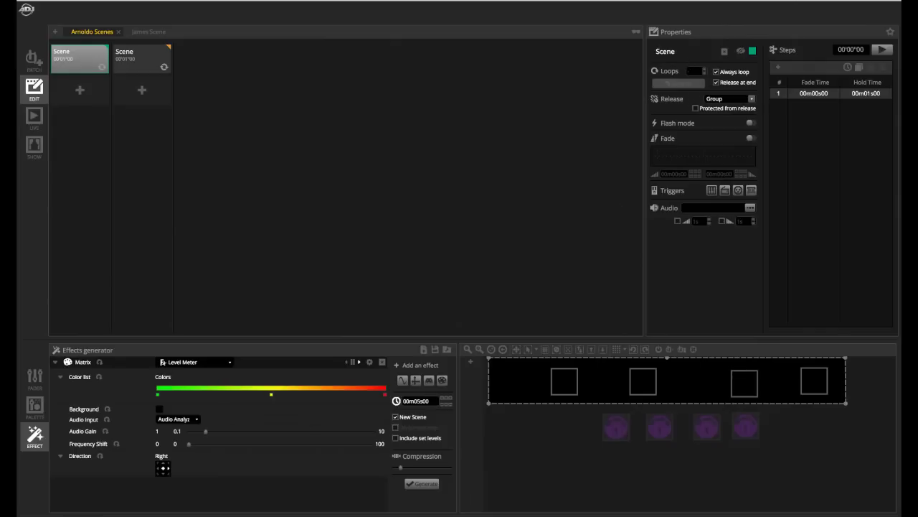
click(104, 1)
click(86, 13)
- Go to the Live view and set the BPM audio input to AG06/AG03
click(31, 125)
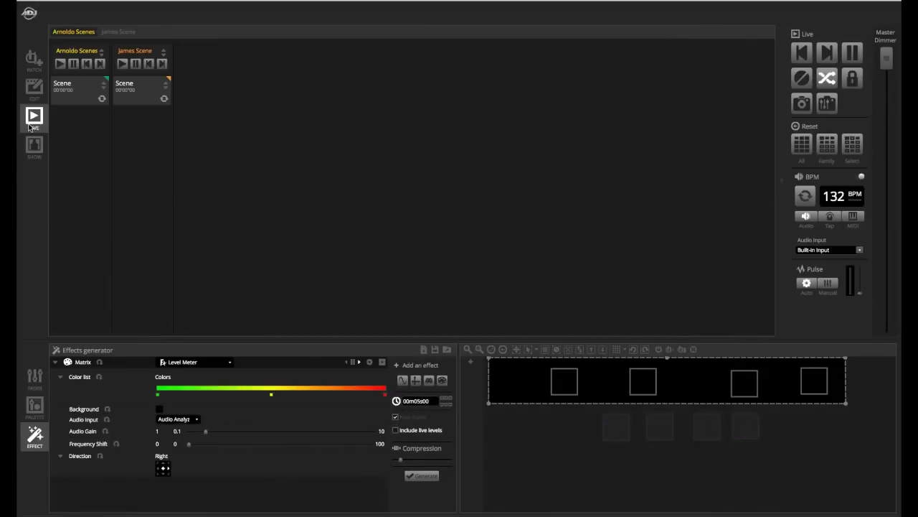
click(858, 250)
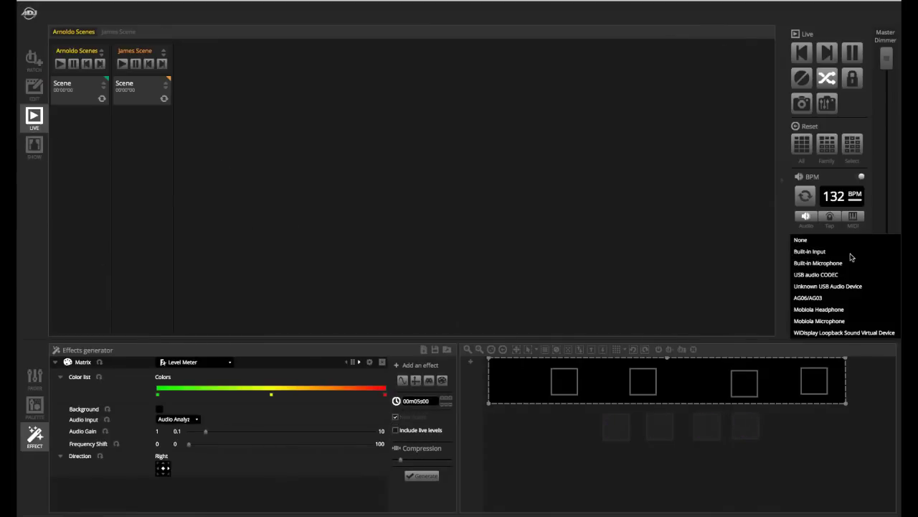
click(824, 297)
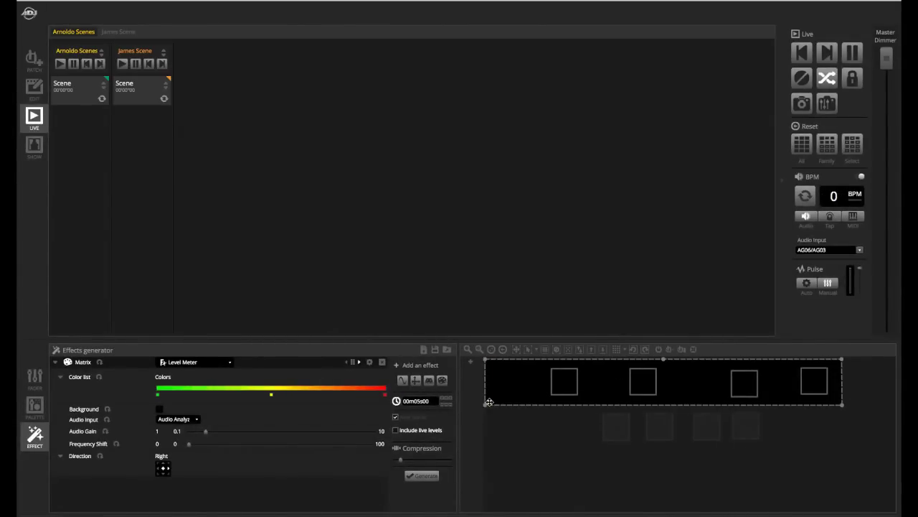
- Narrow the matrix rectangle to start at the first hex fixture, return to scene editing and set the Level Meter's audio gain to 1.48
drag(489, 403, 551, 404)
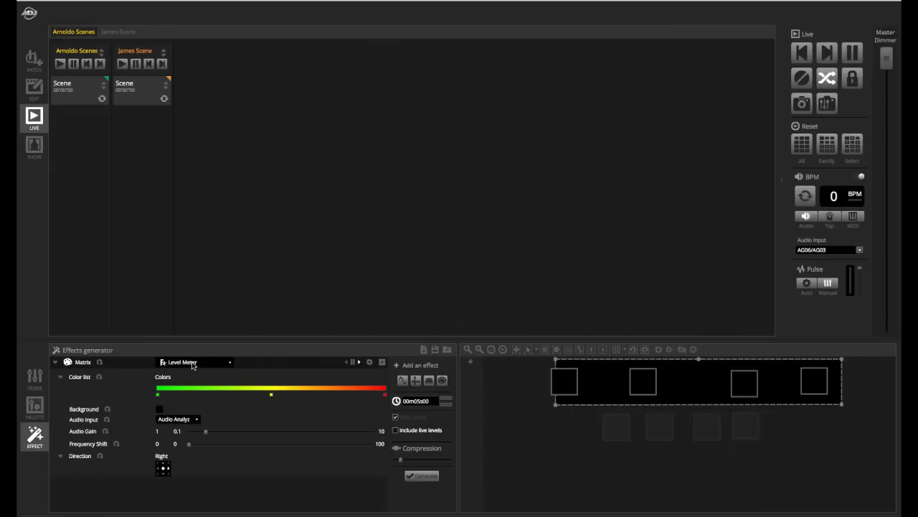
click(28, 94)
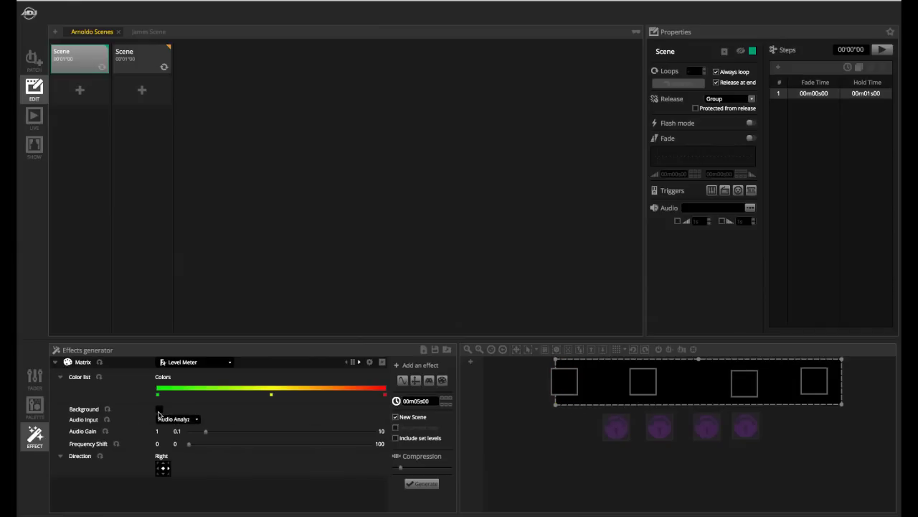
mouse_move(205, 432)
mouse_down()
mouse_move(239, 434)
mouse_move(215, 435)
mouse_up()
drag(239, 447, 163, 452)
- Change the matrix effect type to Bar Graph and enlarge its rectangle to fully cover the hex fixtures
click(193, 363)
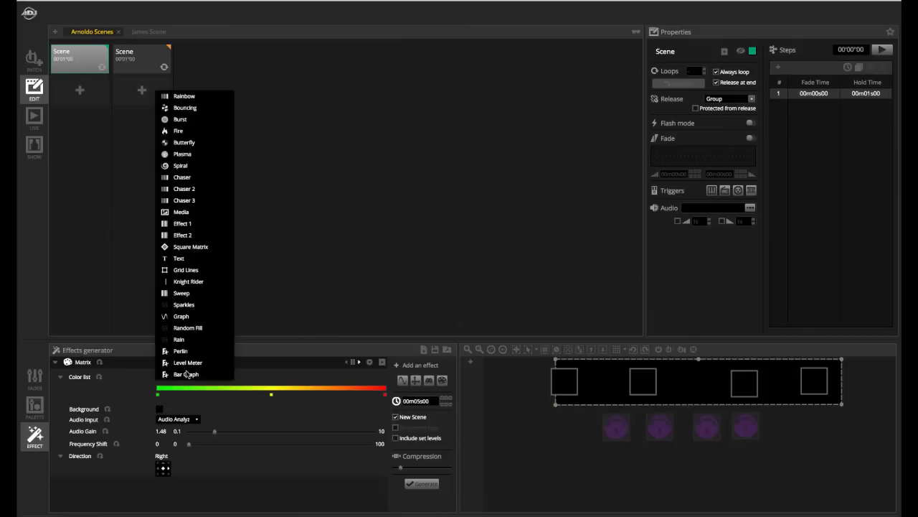
click(186, 376)
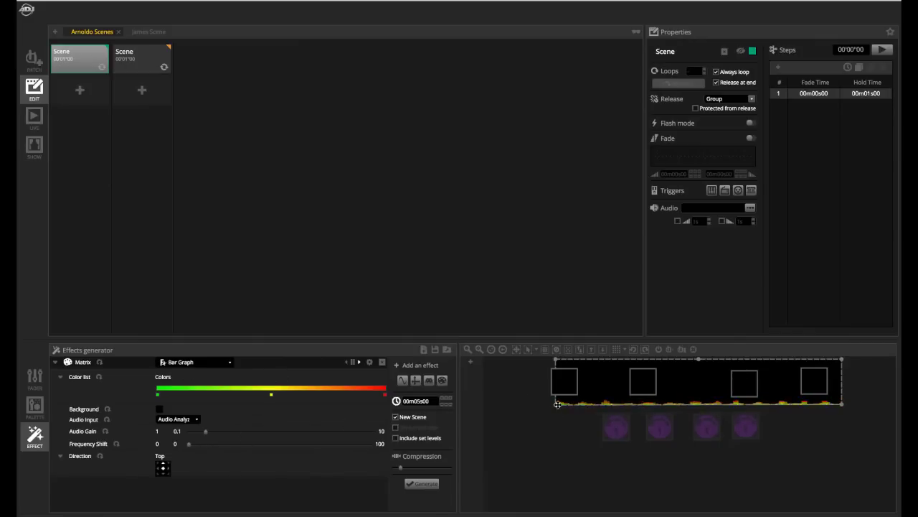
drag(555, 403, 555, 400)
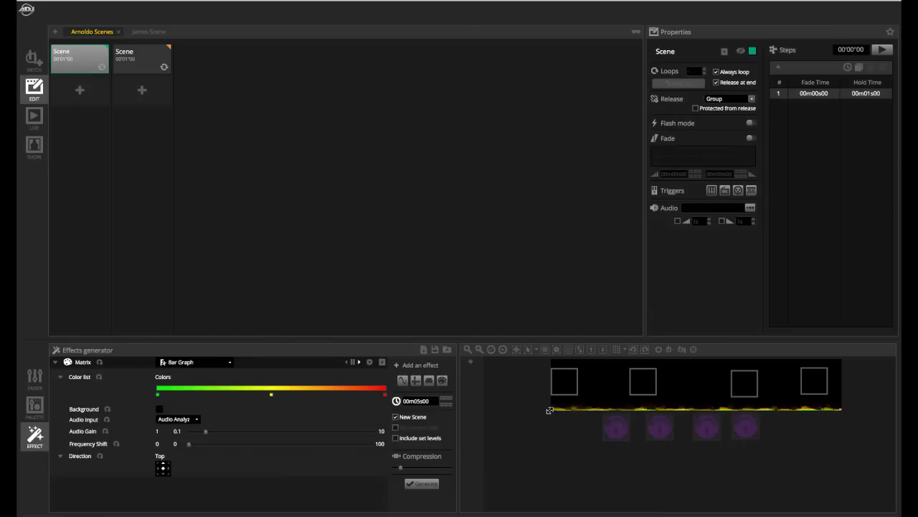
drag(550, 409, 549, 412)
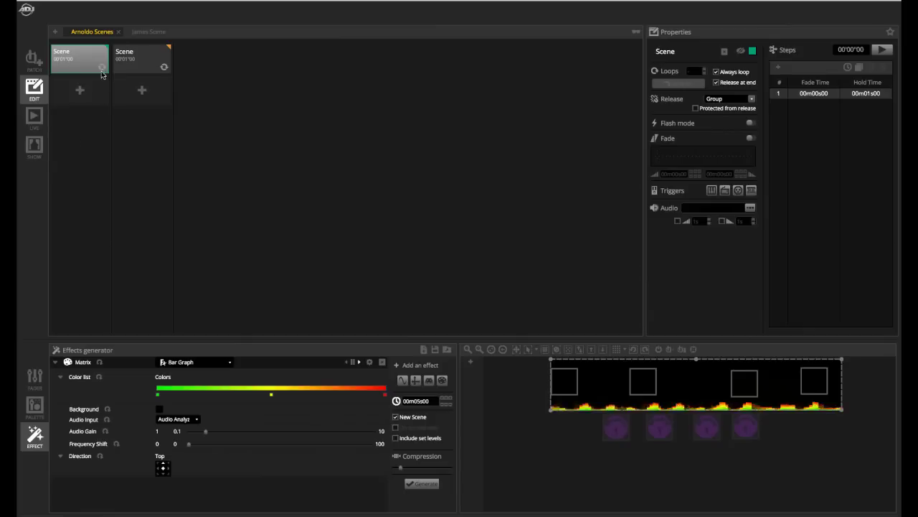
- Change the matrix effect type to Spiral and generate it into the hex fixtures' existing scene with New Scene turned off
click(165, 362)
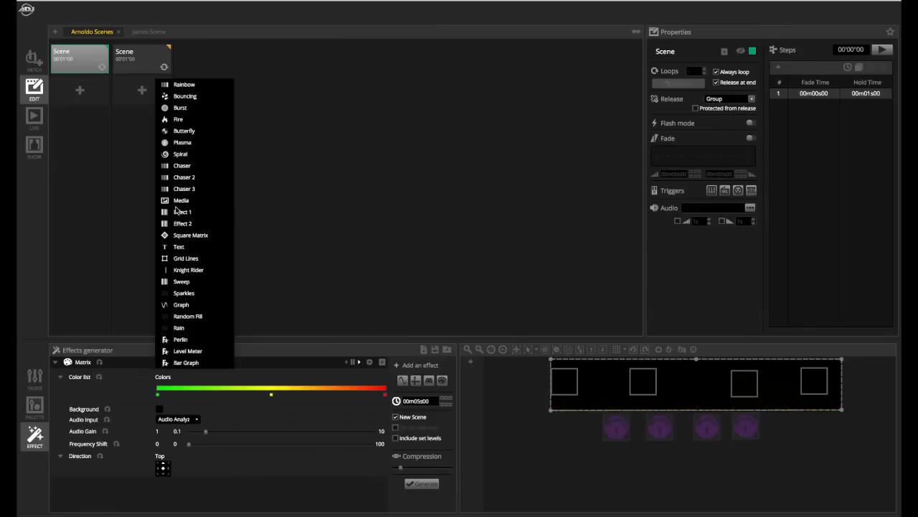
click(180, 153)
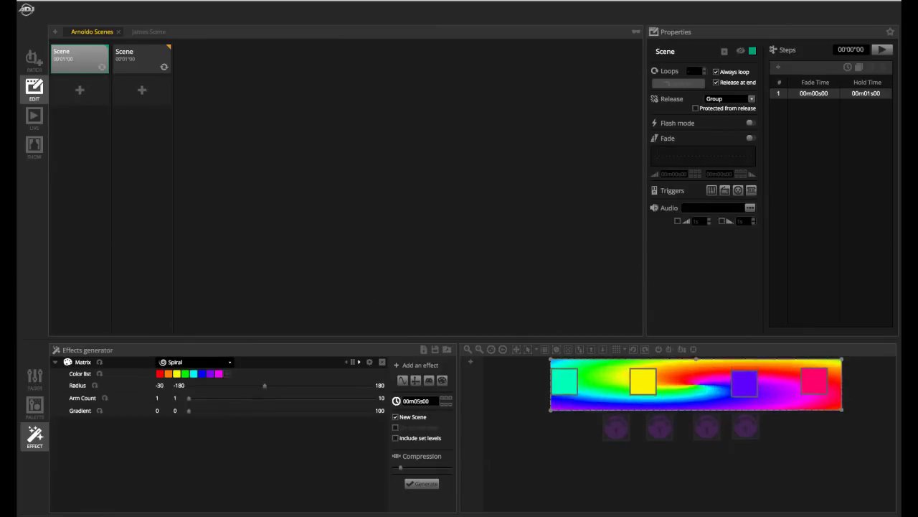
click(148, 72)
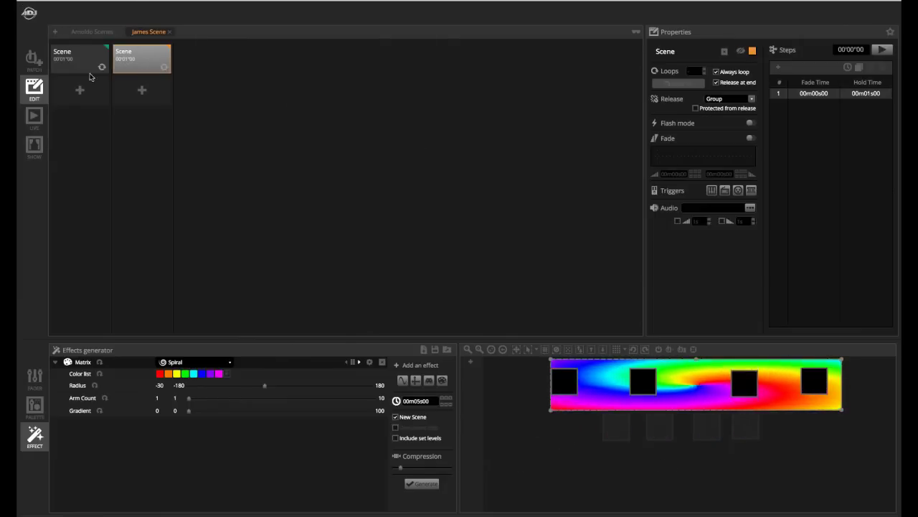
click(70, 58)
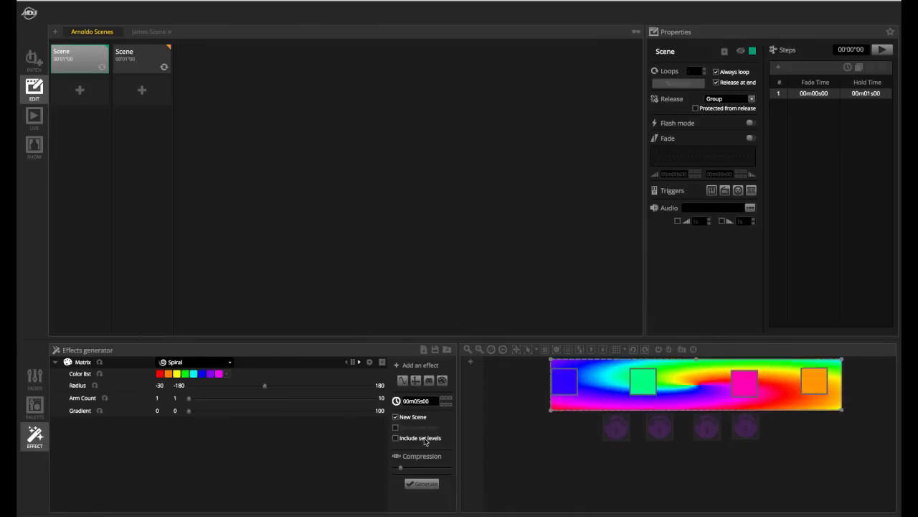
click(421, 417)
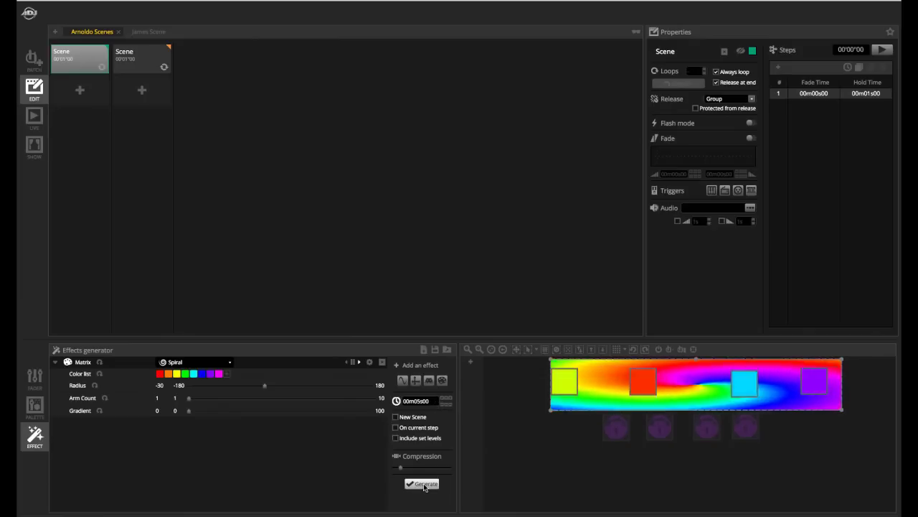
click(415, 483)
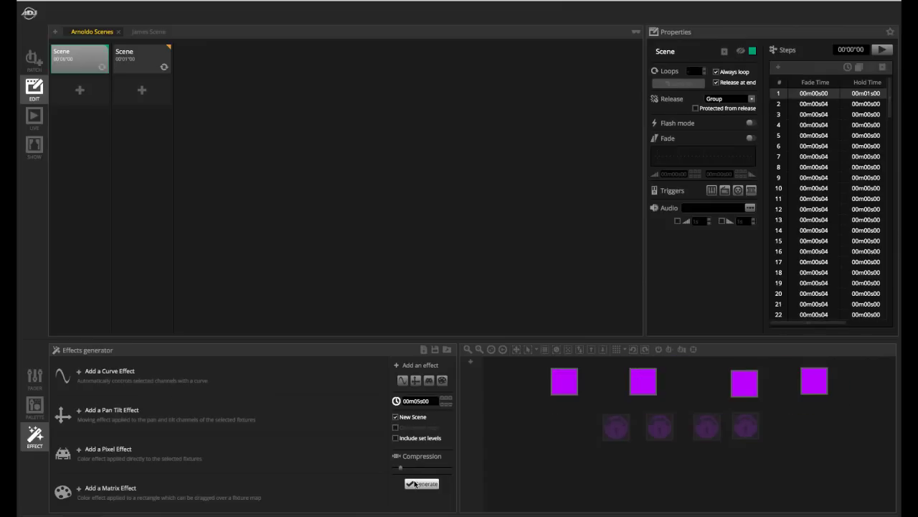
- Rename the hex fixtures' scene as ColorSwirll
right_click(84, 63)
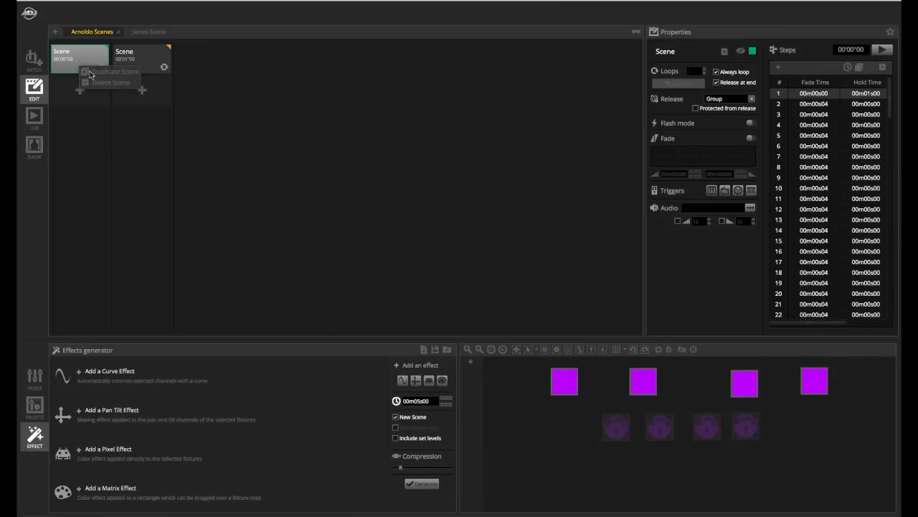
click(69, 53)
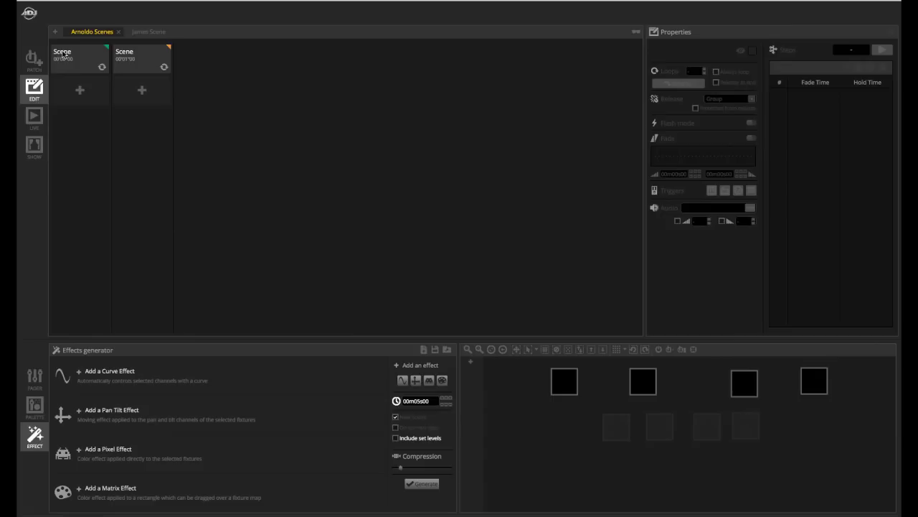
click(83, 62)
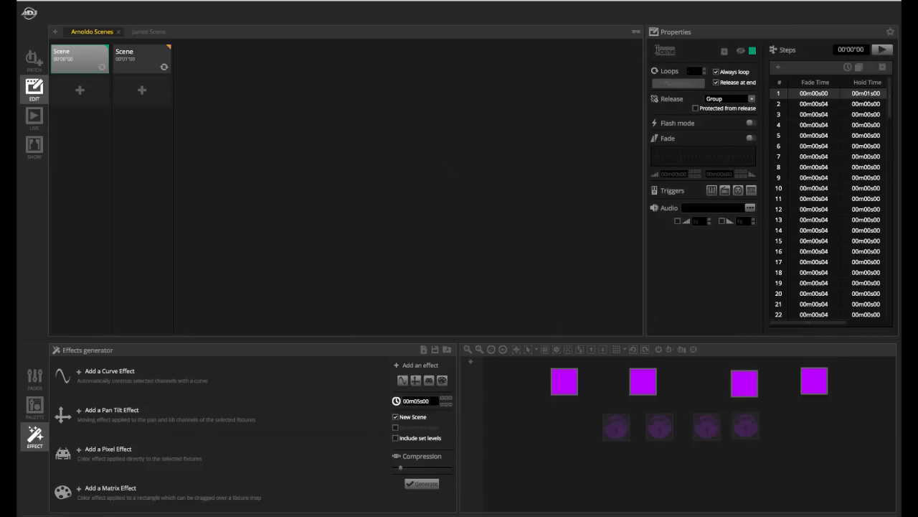
click(658, 45)
text(ColorSwirll)
- Try to rename the first scene group as 12Ps, and rename the second scene group as Focus
double_click(93, 31)
text(12Ps)
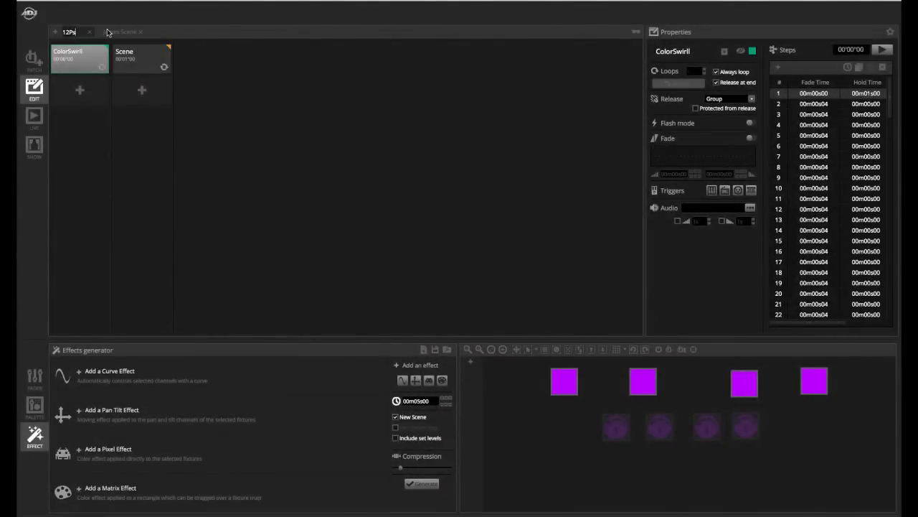
double_click(110, 31)
text(Focus)
click(151, 203)
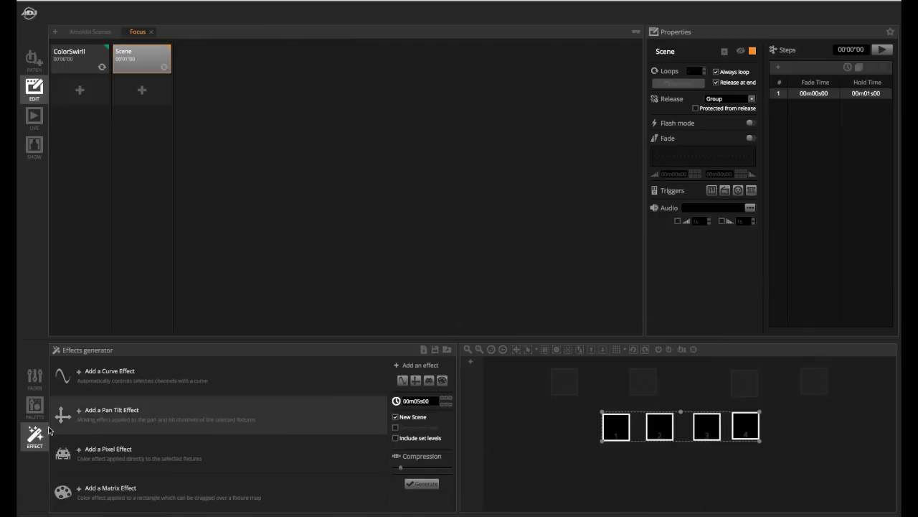
- Set the focus spots' shutter to open, dimmer to 255, static gobo wheel to 46 and rotating gobo wheel to 20
click(32, 379)
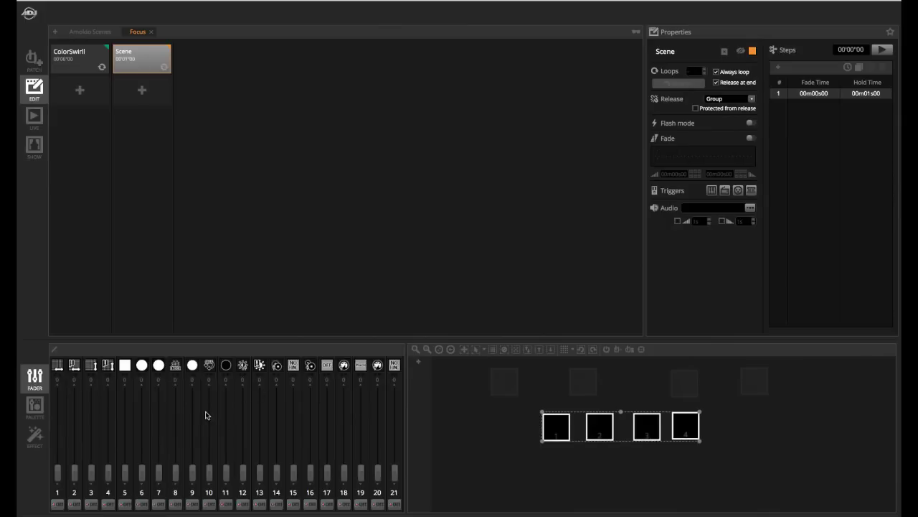
click(225, 366)
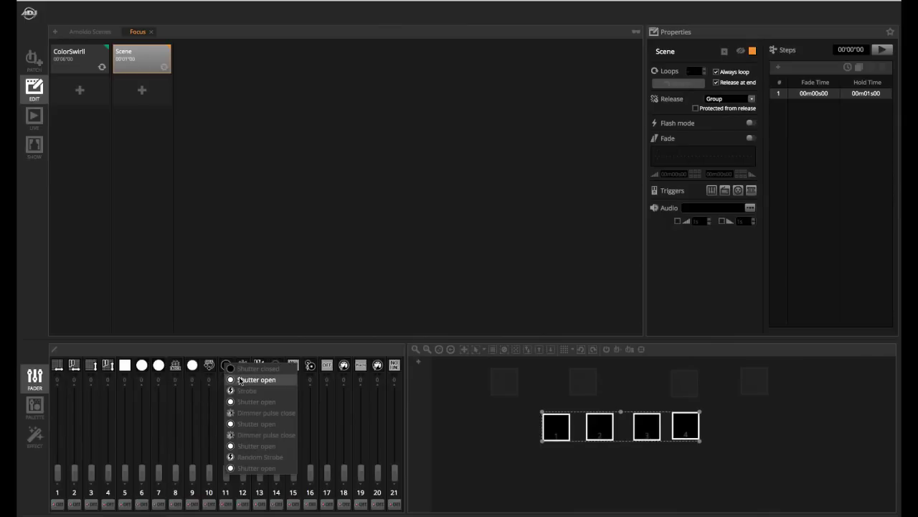
click(240, 380)
mouse_move(243, 472)
mouse_down()
mouse_move(242, 387)
mouse_move(244, 475)
mouse_up()
click(243, 391)
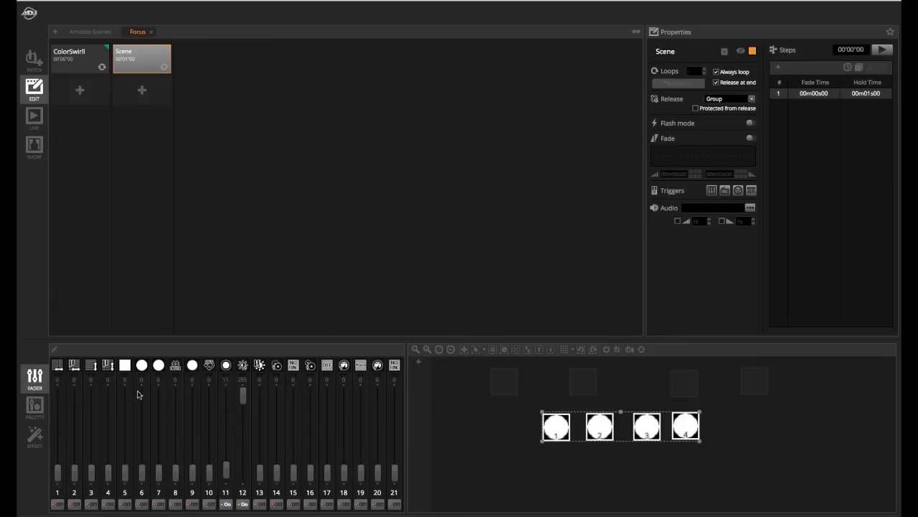
mouse_move(147, 475)
mouse_down()
mouse_move(143, 457)
mouse_move(166, 461)
mouse_move(159, 468)
mouse_up()
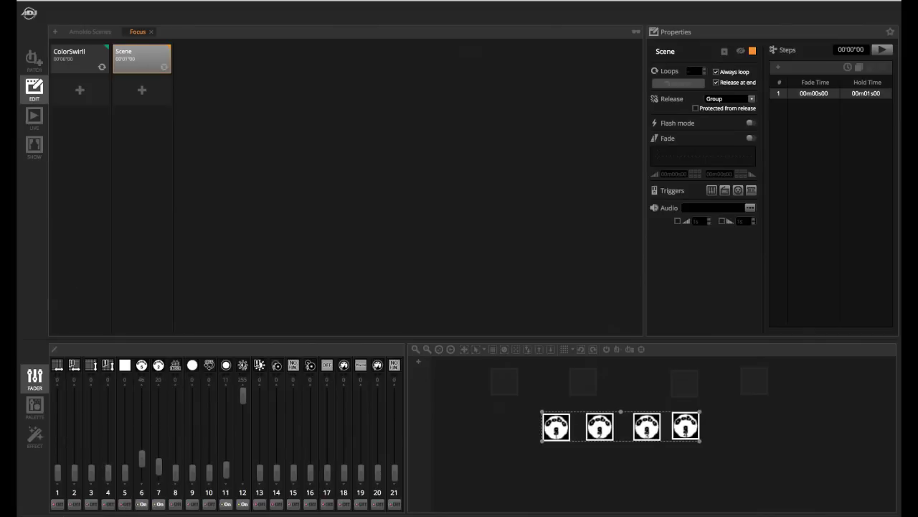
- Add a Pan Tilt effect with the Circle shape to the focus spots, widen it into an ellipse and collapse its settings
click(34, 433)
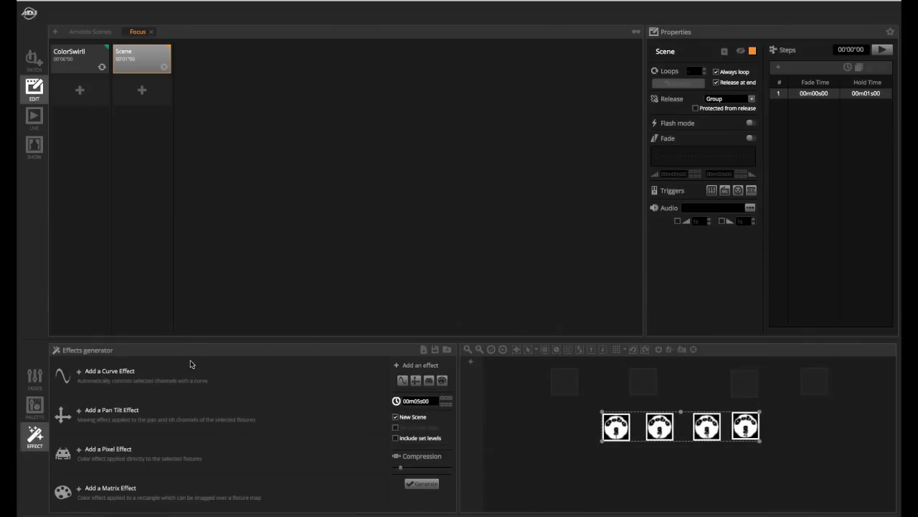
click(106, 419)
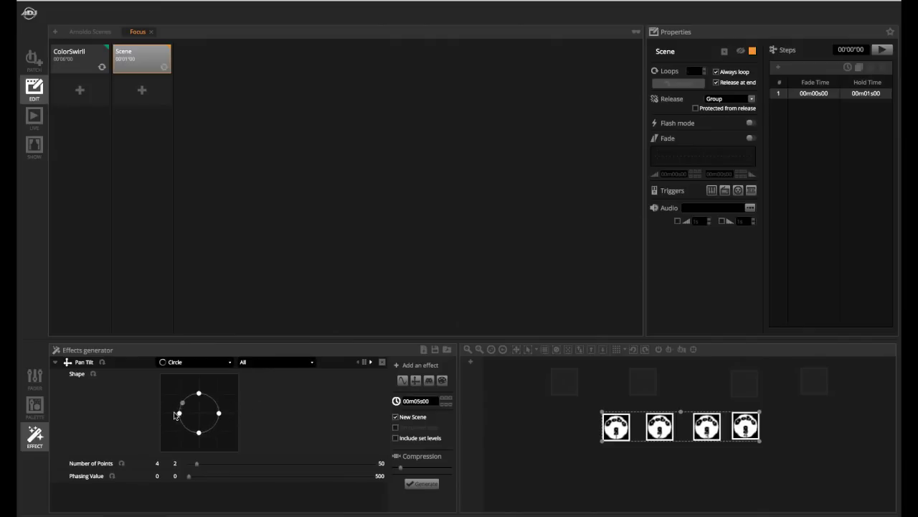
click(177, 363)
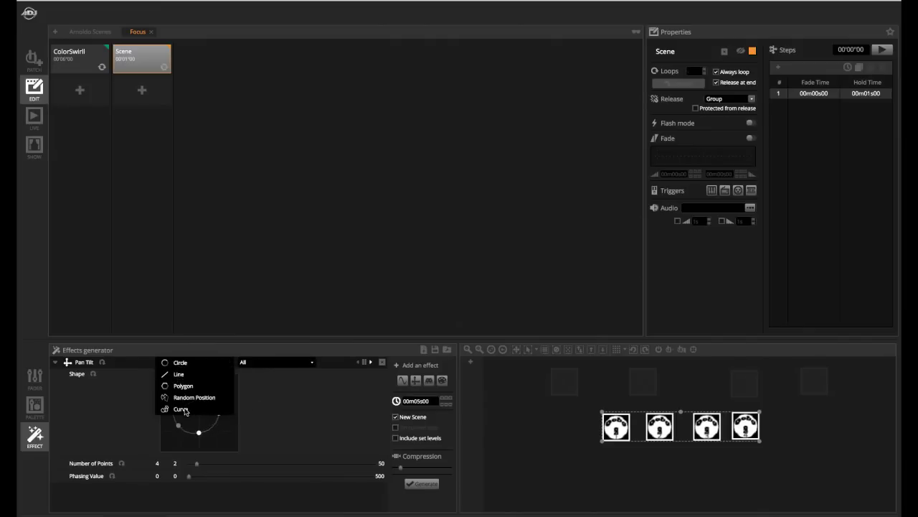
click(257, 390)
drag(218, 414, 229, 406)
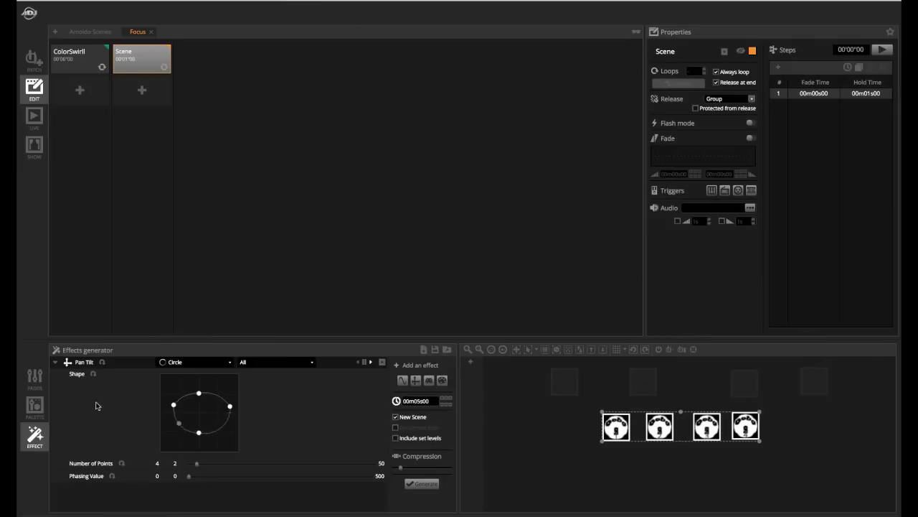
click(55, 363)
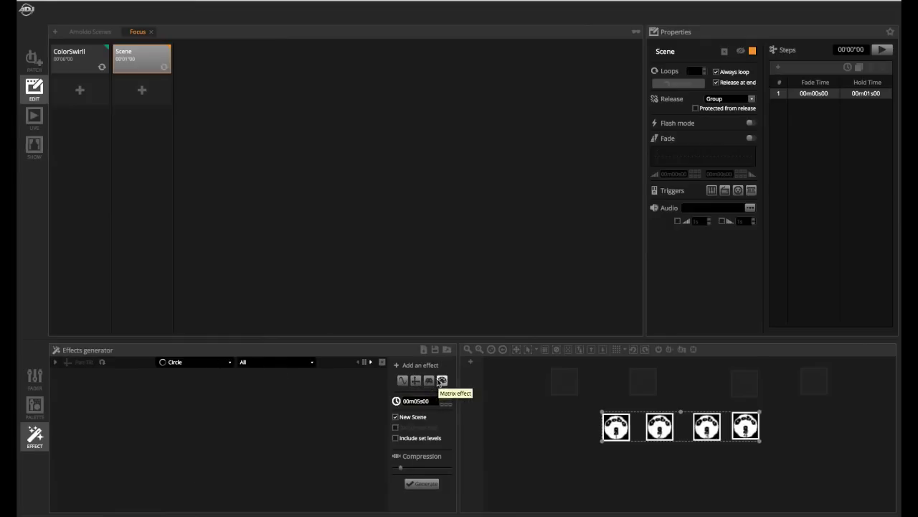
- Add a Curve effect with the Sine waveform and assign it to the focus spots' Dimmer channel
click(403, 381)
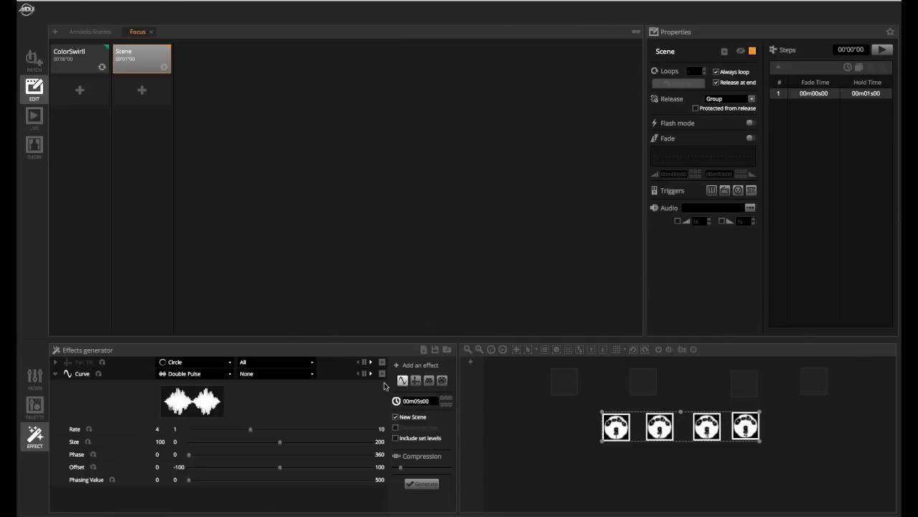
click(185, 374)
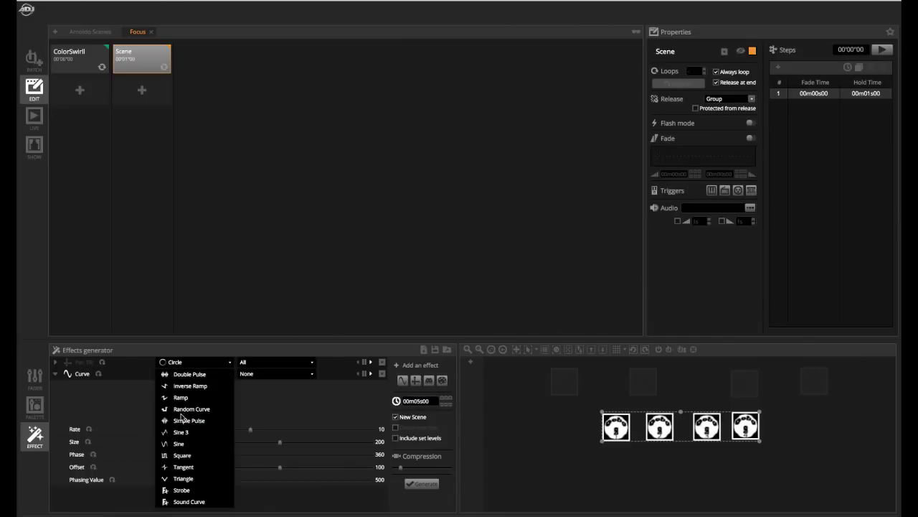
click(179, 443)
click(254, 374)
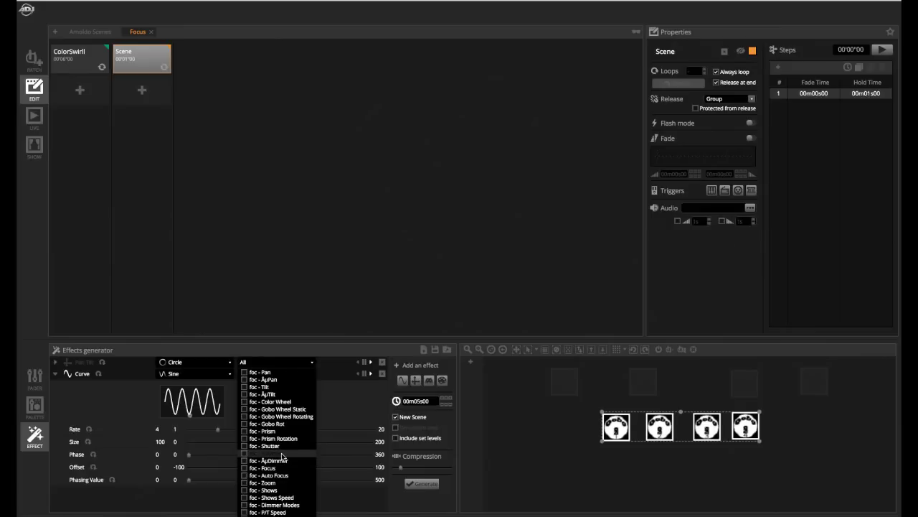
click(282, 453)
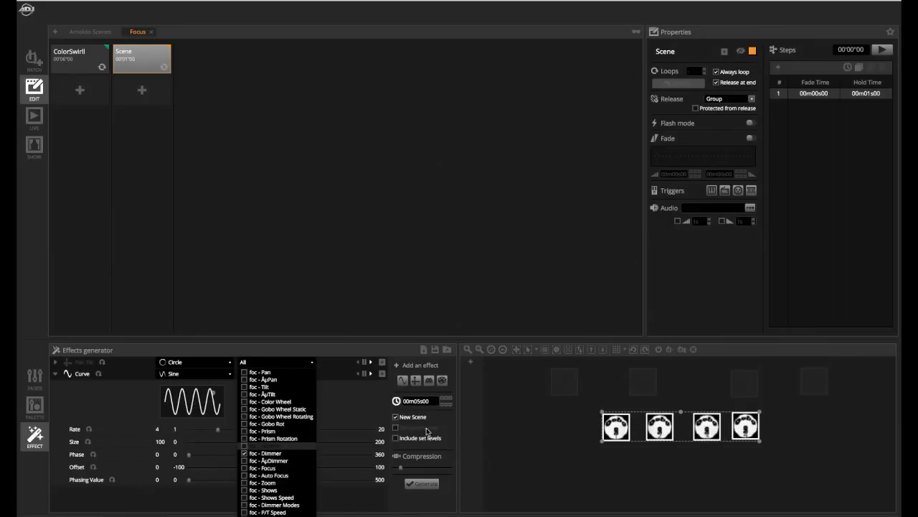
click(359, 411)
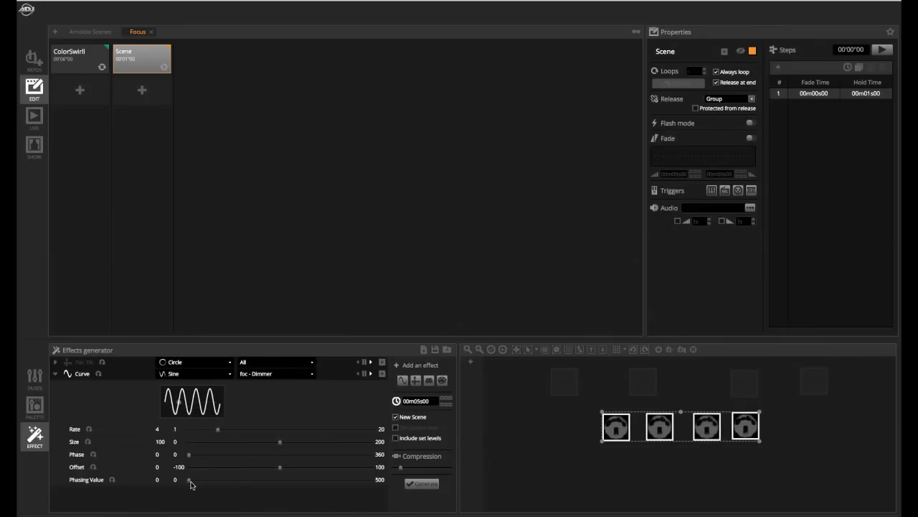
- Set the Sine curve's phasing value to 17 and generate the effects into the current scene with New Scene turned off
drag(192, 484, 194, 484)
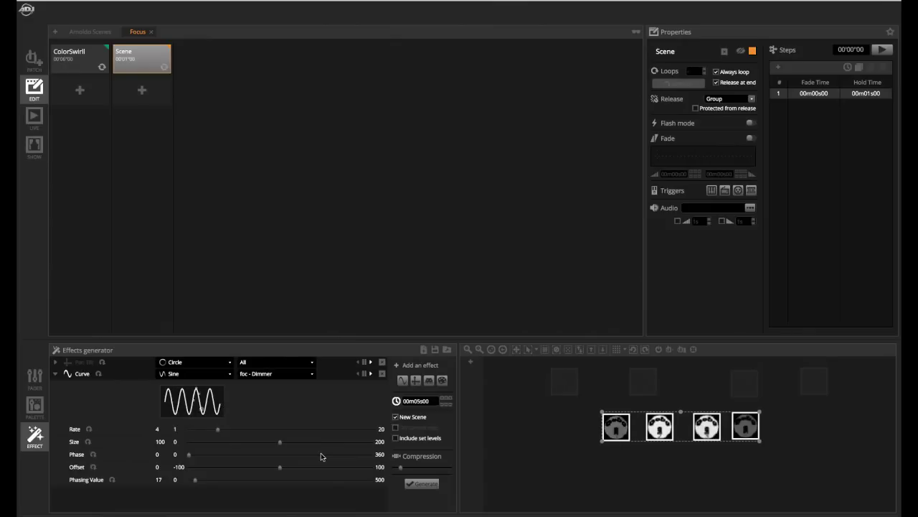
click(399, 417)
click(417, 487)
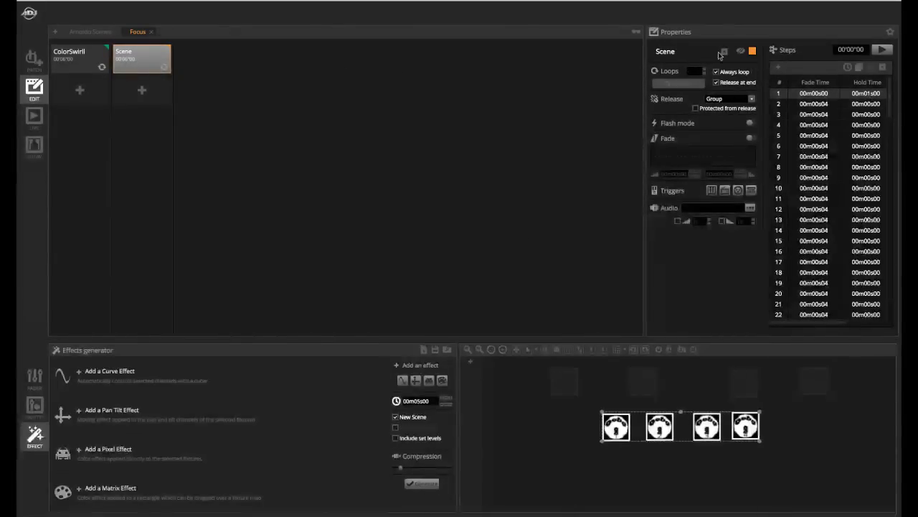
- Rename the focus spots' scene as FocusChase
text(FocusChase)
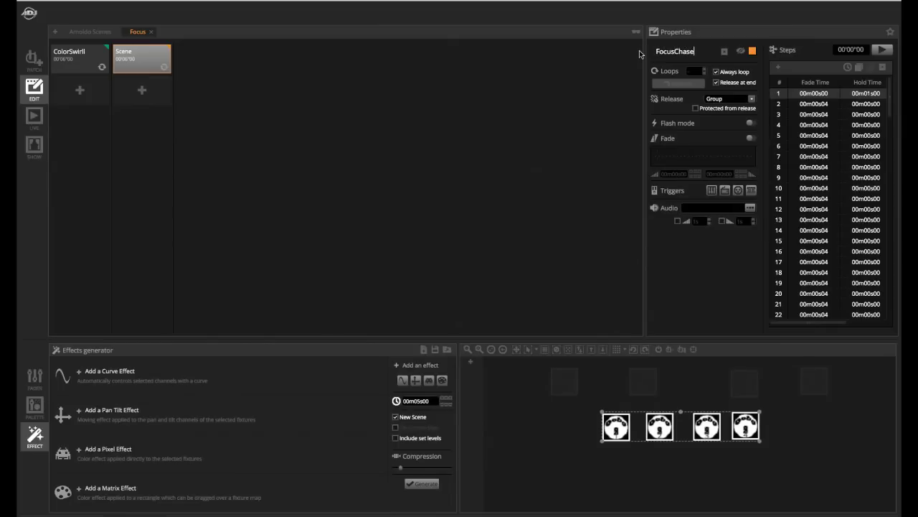
key(Return)
click(635, 33)
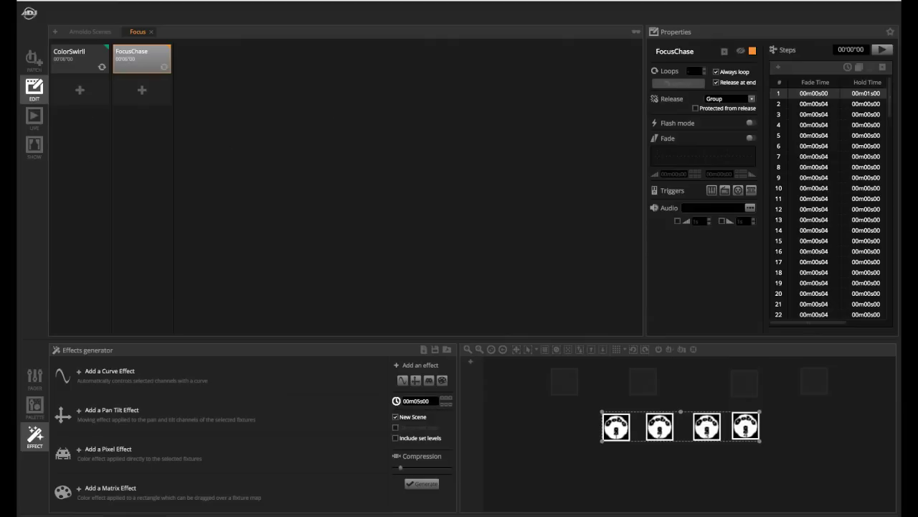
- Go to the Live view and hide the effects generator and fixture map
click(33, 117)
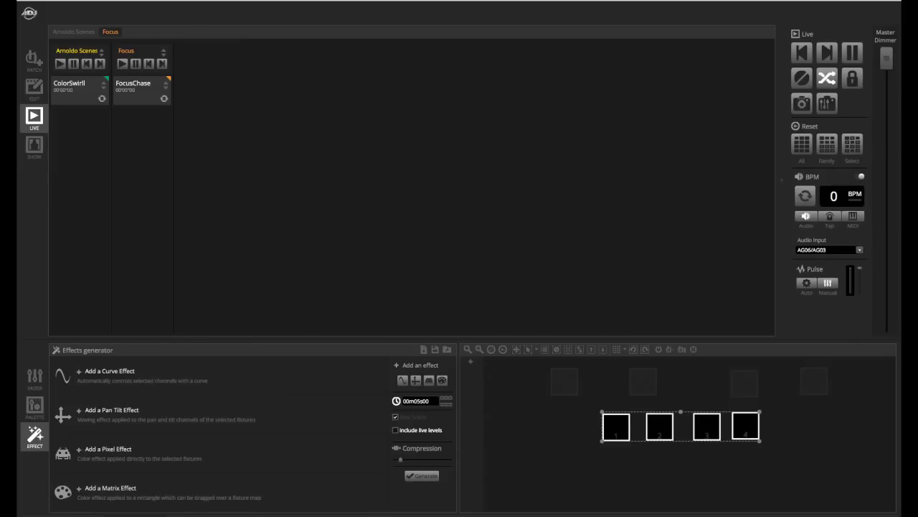
click(91, 515)
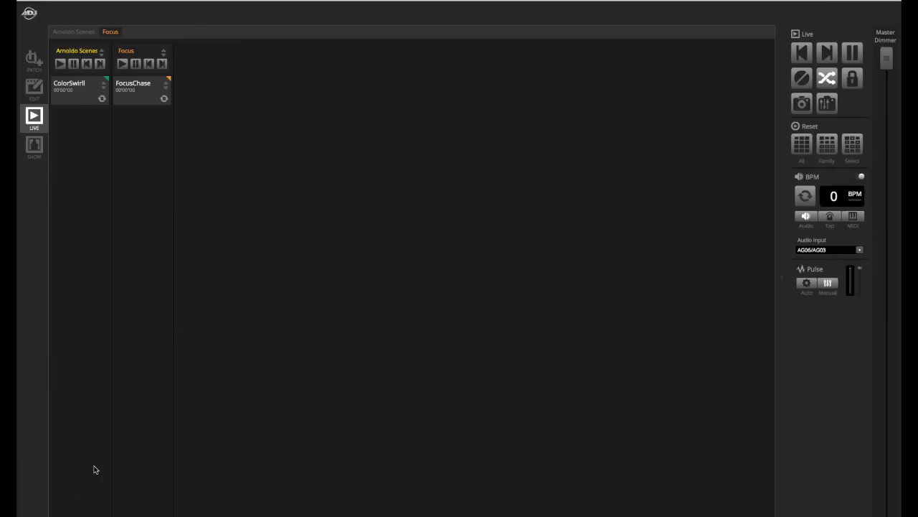
- Bring back the focus spots' faders and fixture map, enlarge the floating window, widen the fader area and dock the window below the scenes
drag(90, 515, 243, 221)
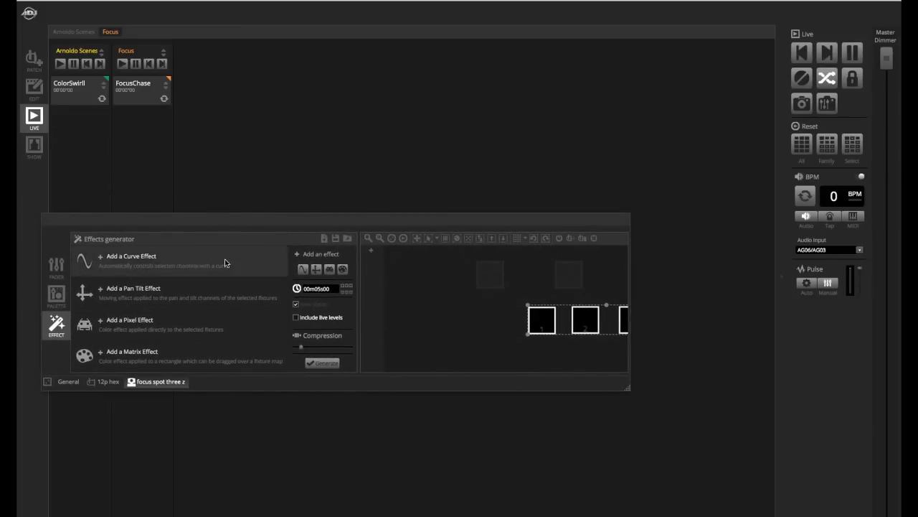
click(56, 269)
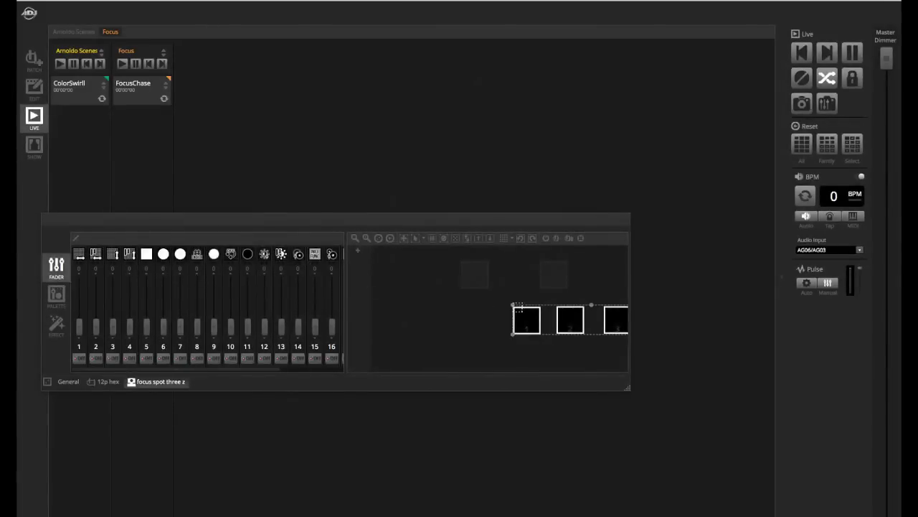
drag(627, 386, 742, 425)
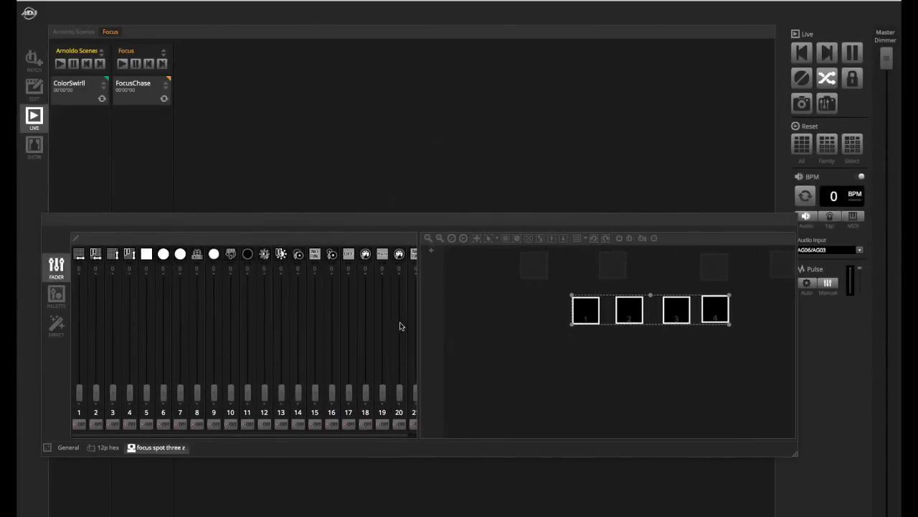
drag(416, 323, 574, 332)
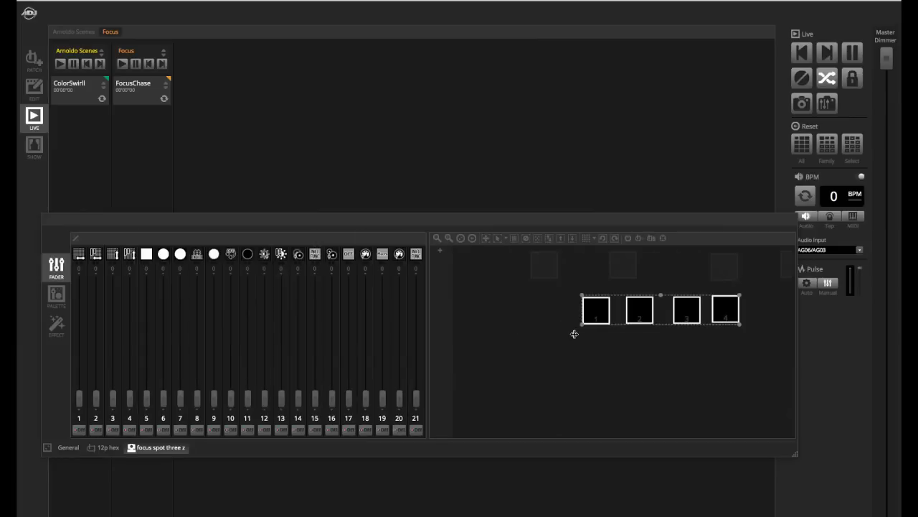
click(43, 448)
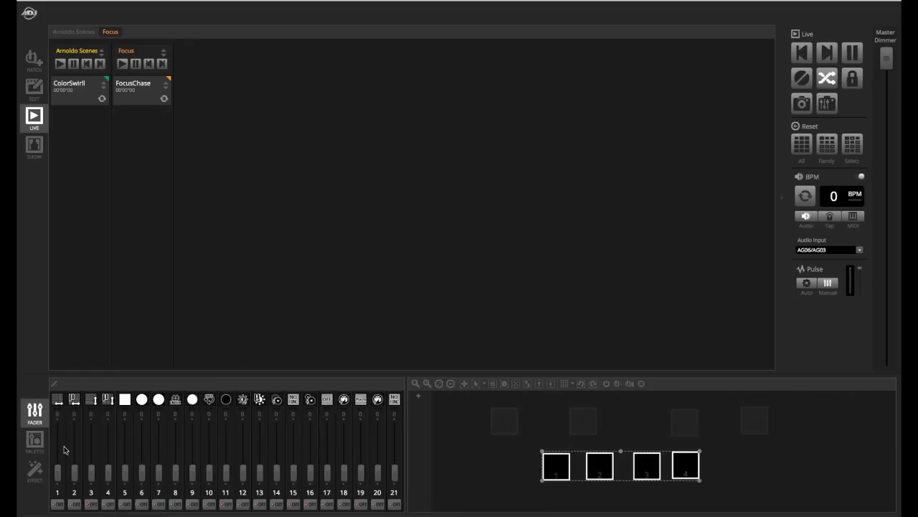
- Run the FocusChase and ColorSwirll scenes together in the Live view
click(128, 88)
click(80, 33)
click(140, 99)
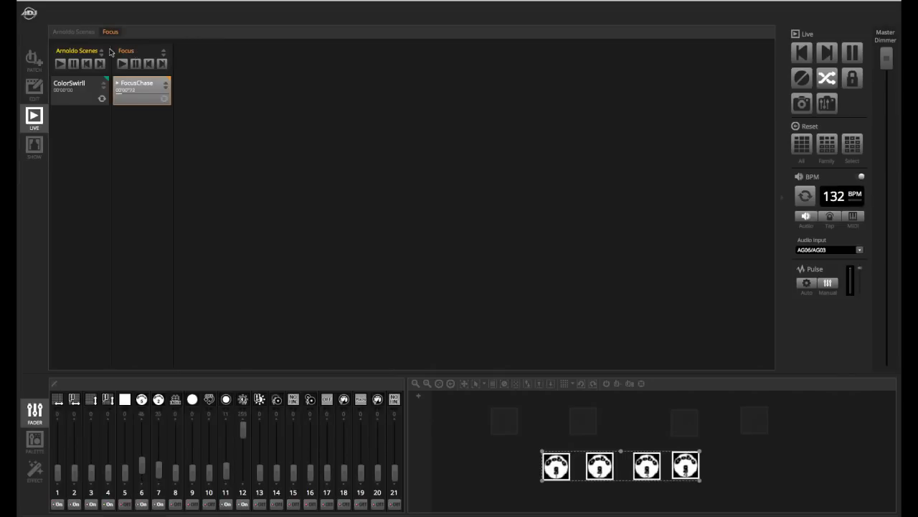
click(77, 88)
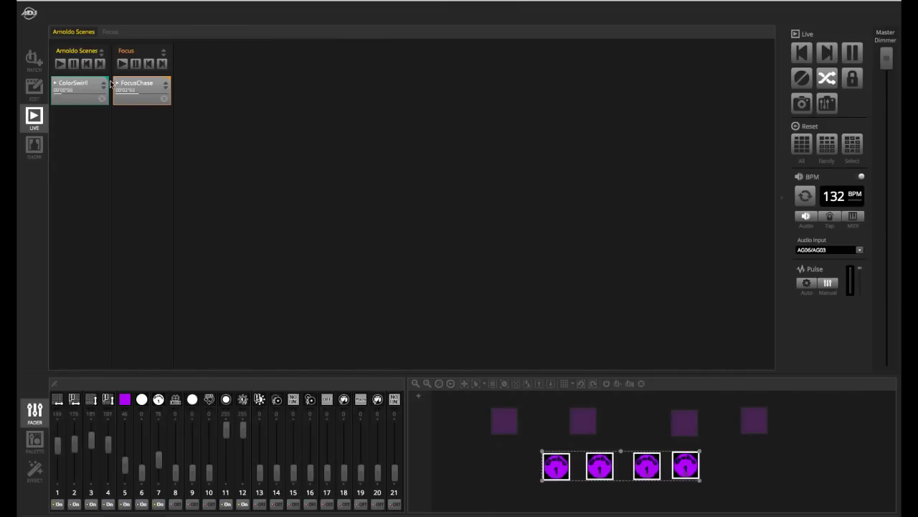
- Examine the triggering and time signature options of the ColorSwirll scene without changing them
right_click(62, 89)
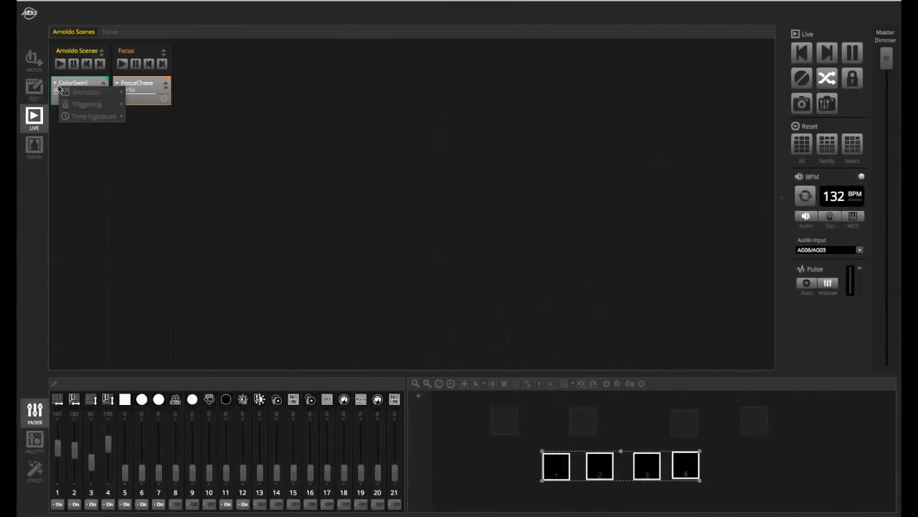
mouse_move(112, 104)
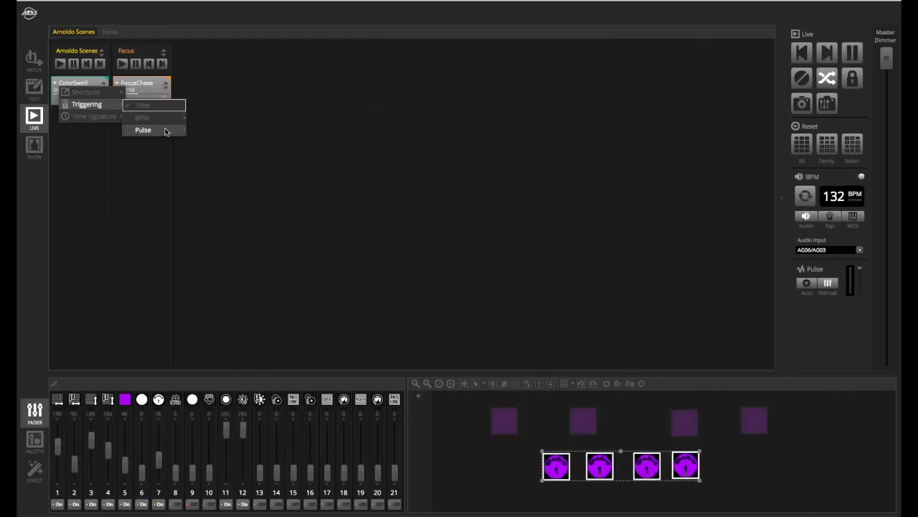
mouse_move(163, 124)
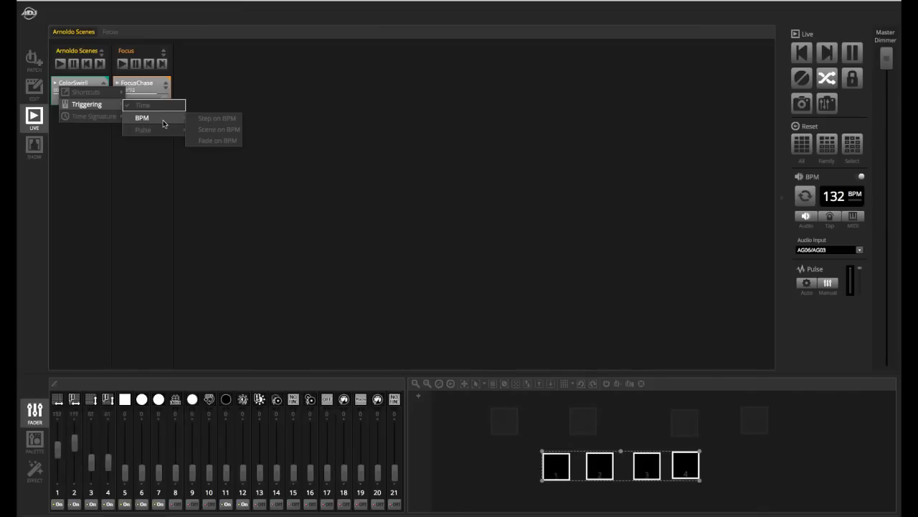
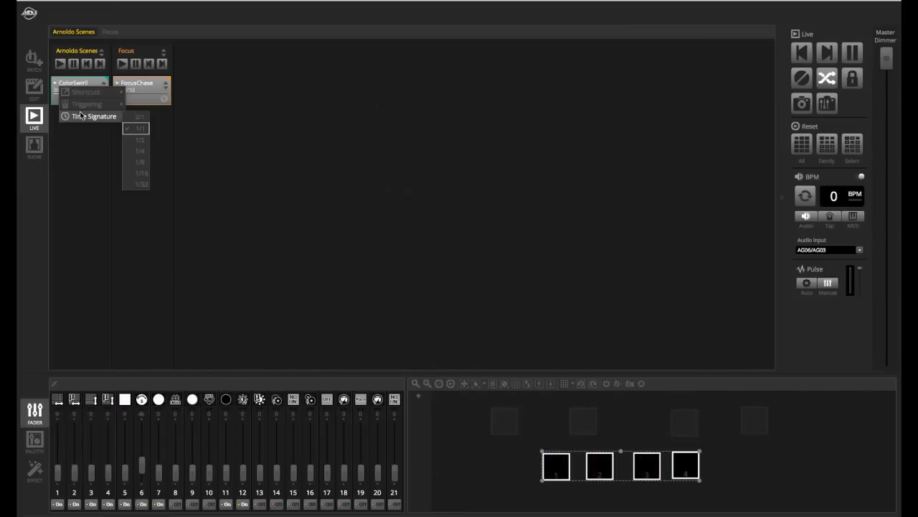
click(90, 165)
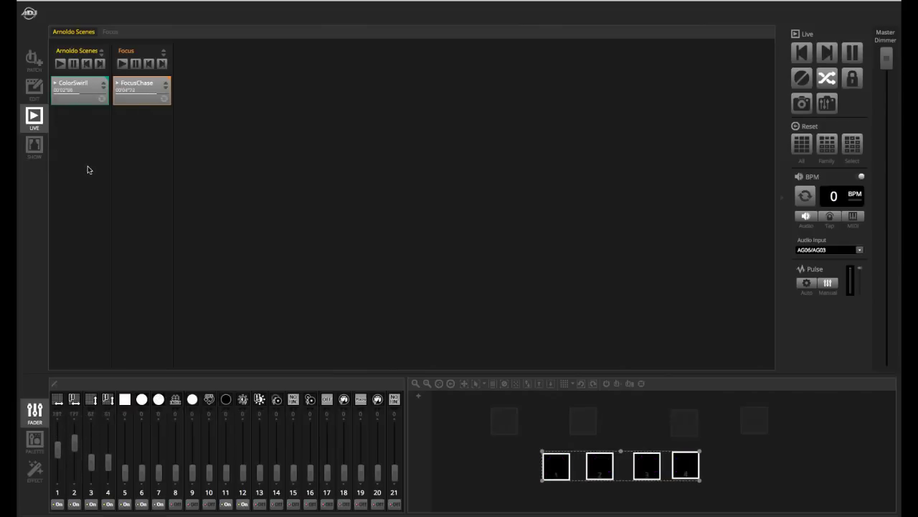
right_click(86, 90)
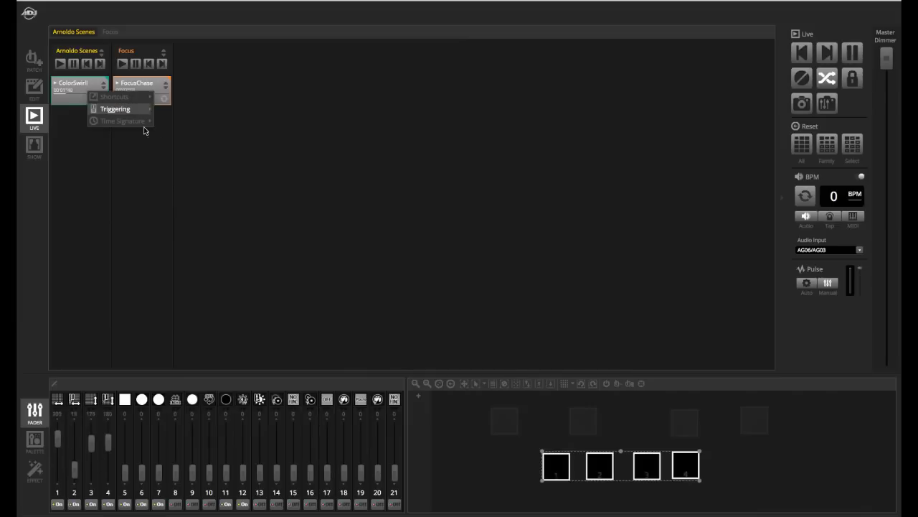
click(137, 181)
- Expand the ColorSwirll scene's dimmer and speed sliders, stop FocusChase and lower ColorSwirll's dimmer slightly
click(101, 86)
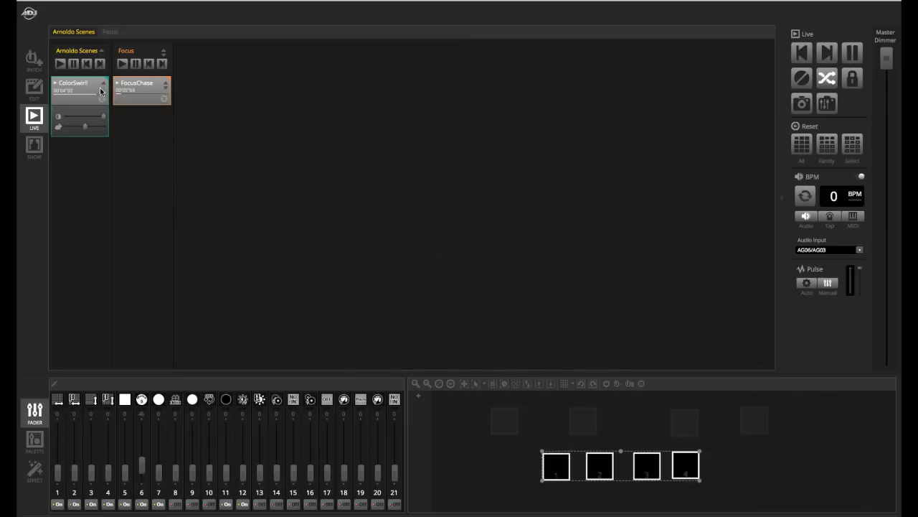
click(101, 86)
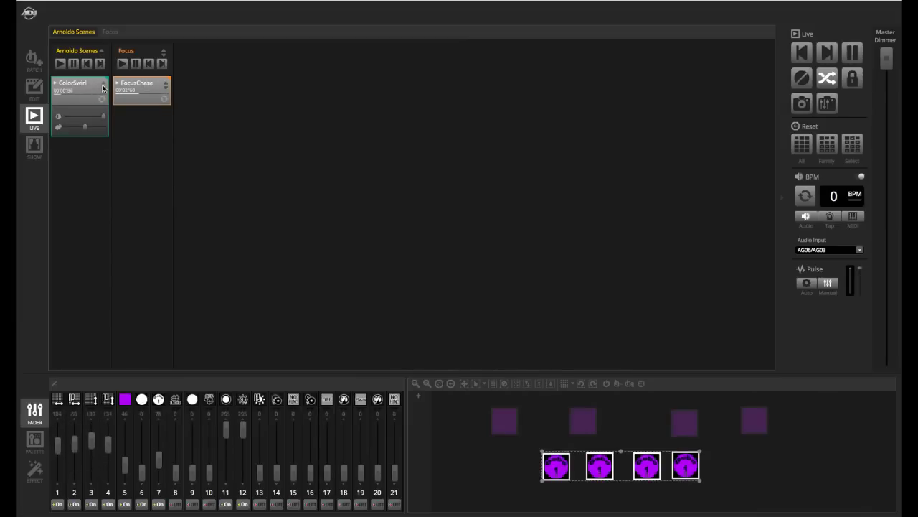
click(102, 89)
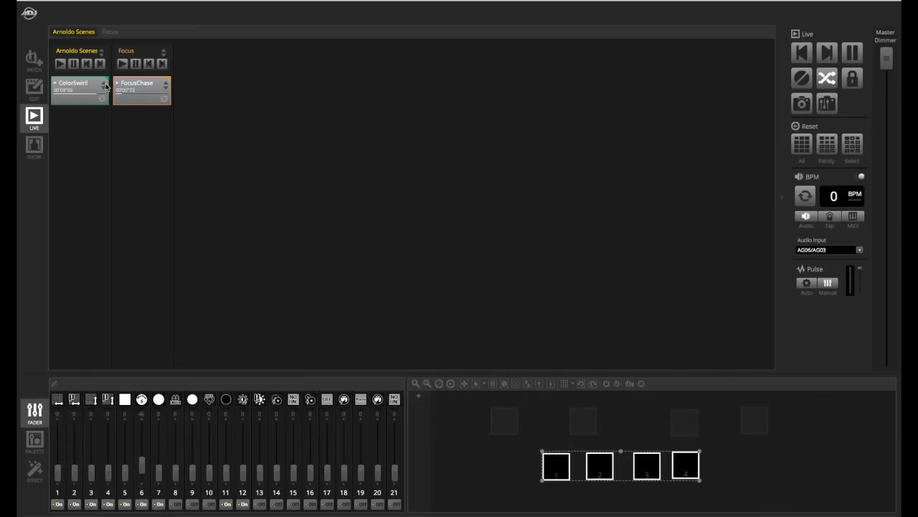
click(104, 86)
click(104, 86)
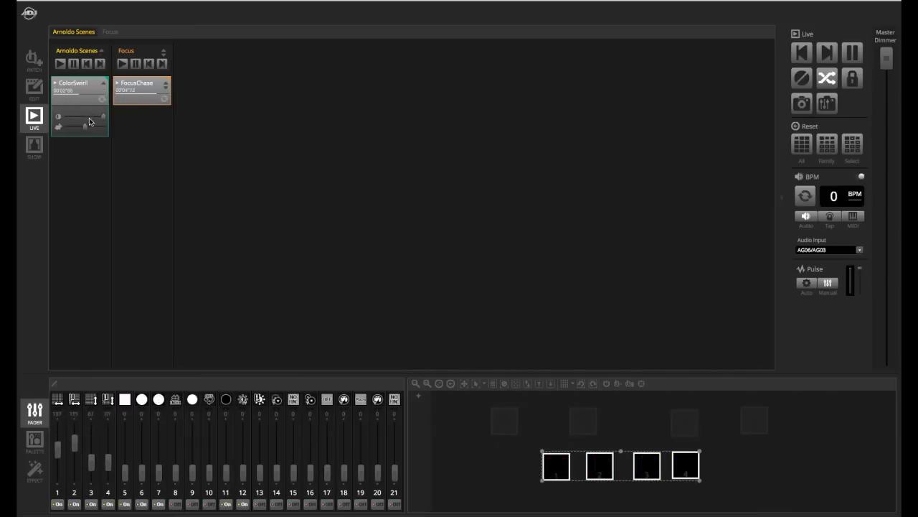
mouse_move(92, 117)
mouse_down()
mouse_move(57, 118)
mouse_move(100, 120)
mouse_move(66, 130)
mouse_move(84, 130)
mouse_up()
click(89, 98)
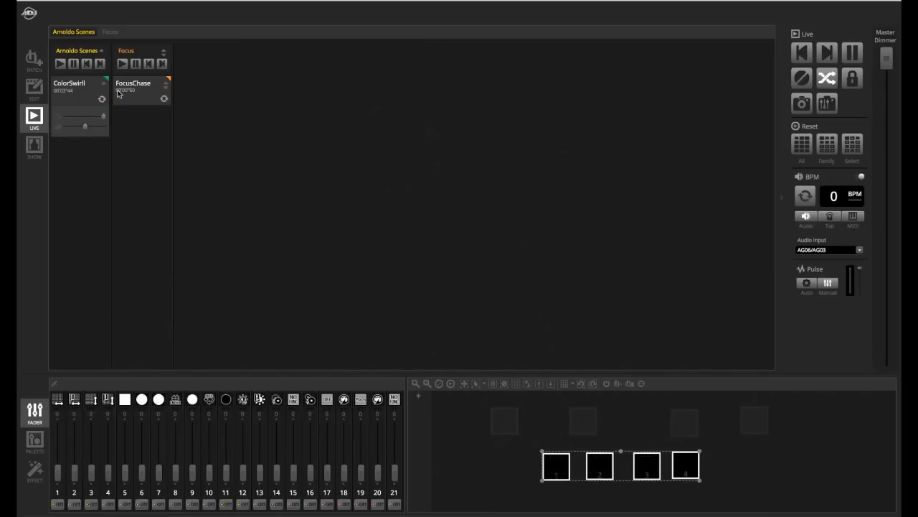
mouse_move(103, 116)
mouse_down()
mouse_move(82, 119)
mouse_move(95, 119)
mouse_up()
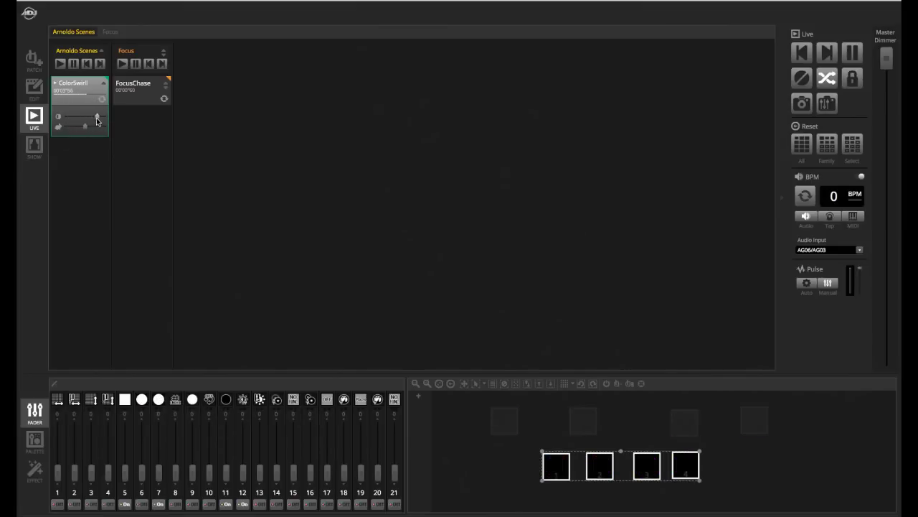
- Stop ColorSwirll's playback in the Edit view and examine the 12p hex fixtures' channel levels through its last steps
click(40, 90)
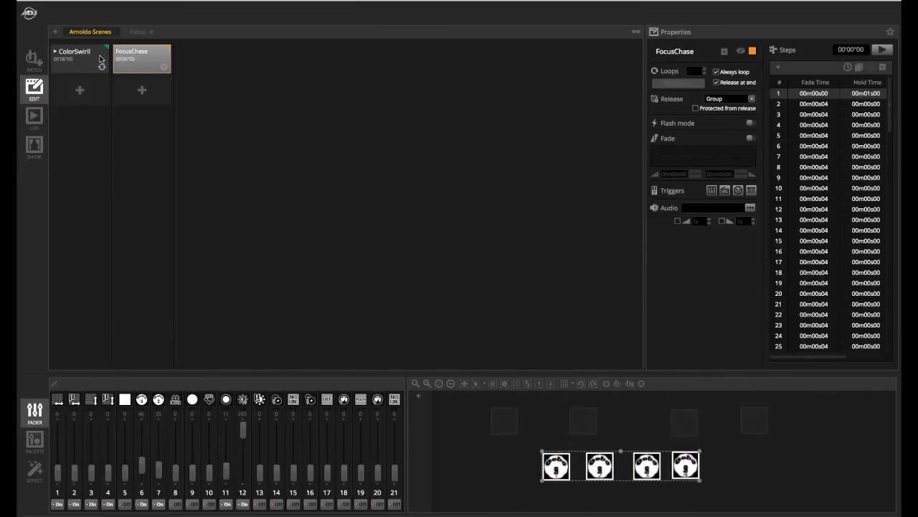
click(89, 53)
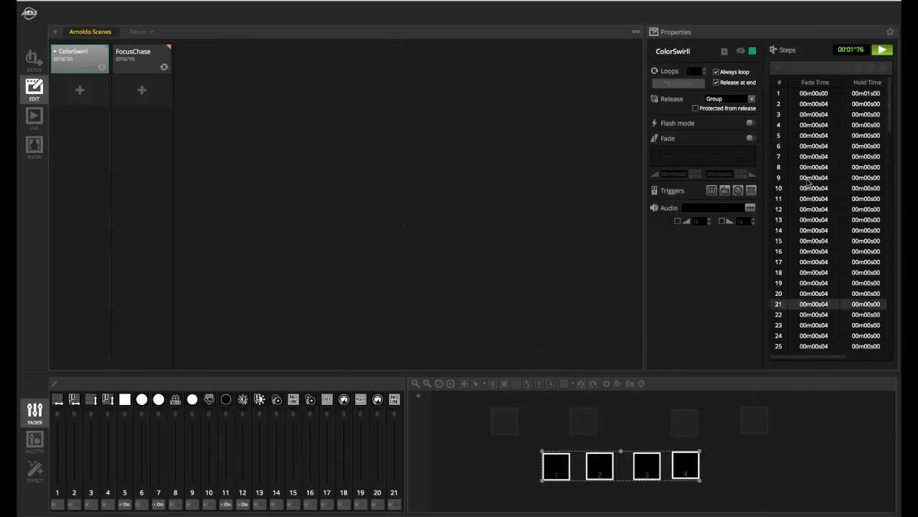
click(90, 515)
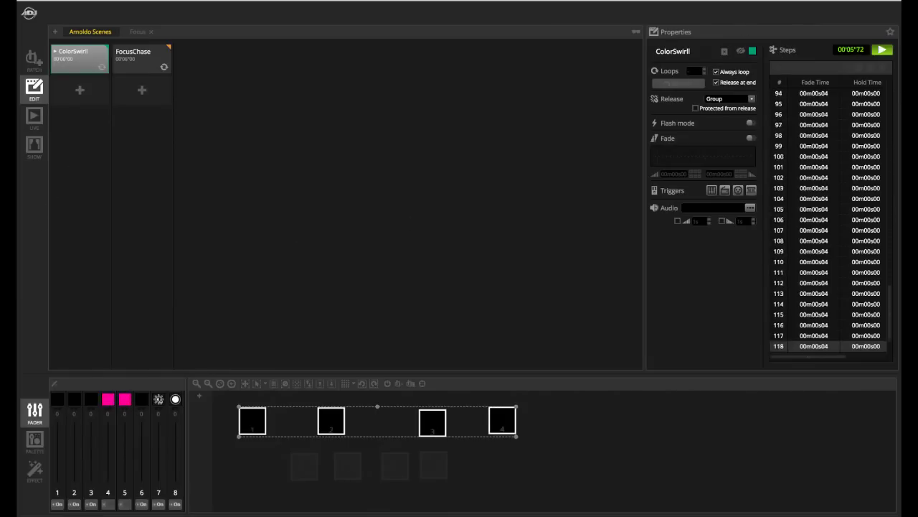
click(882, 50)
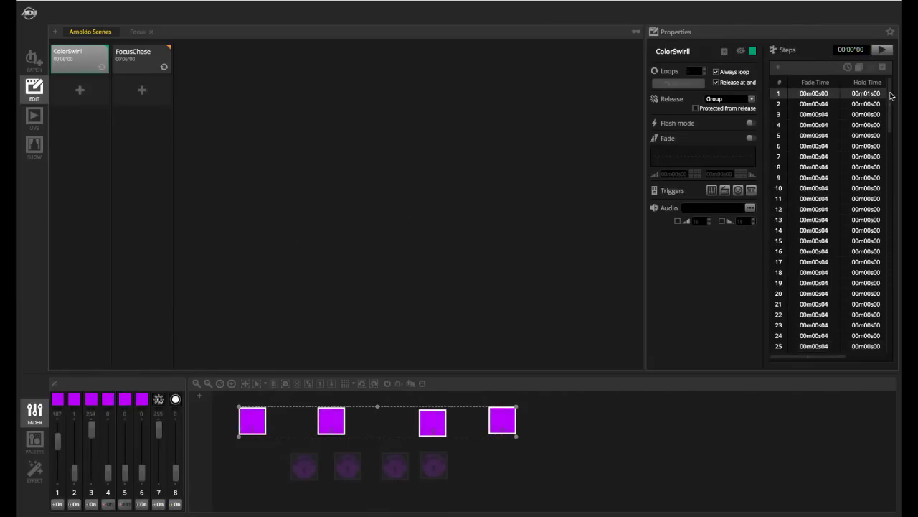
drag(890, 93, 895, 363)
scroll(864, 354, right, 1)
drag(158, 470, 160, 429)
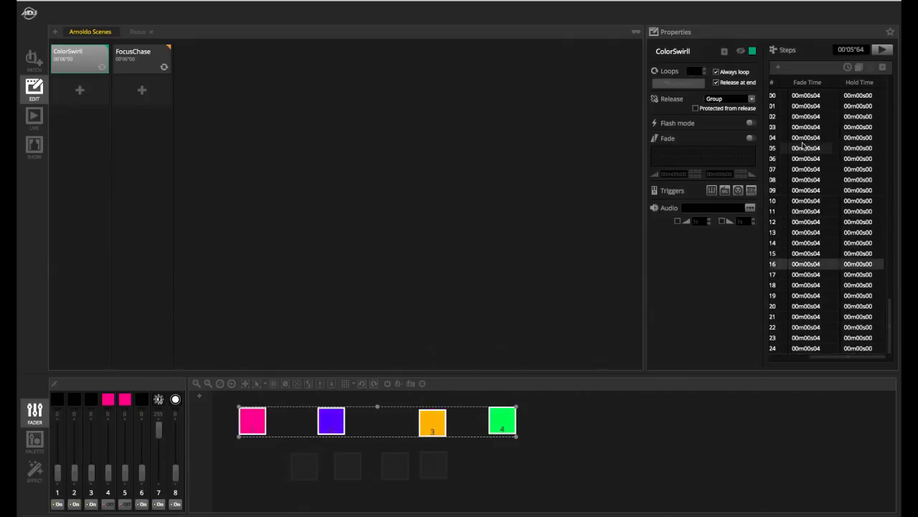
- Run ColorSwirll from the Live view, and turn Blind Editing on and back off in the Edit view
click(34, 118)
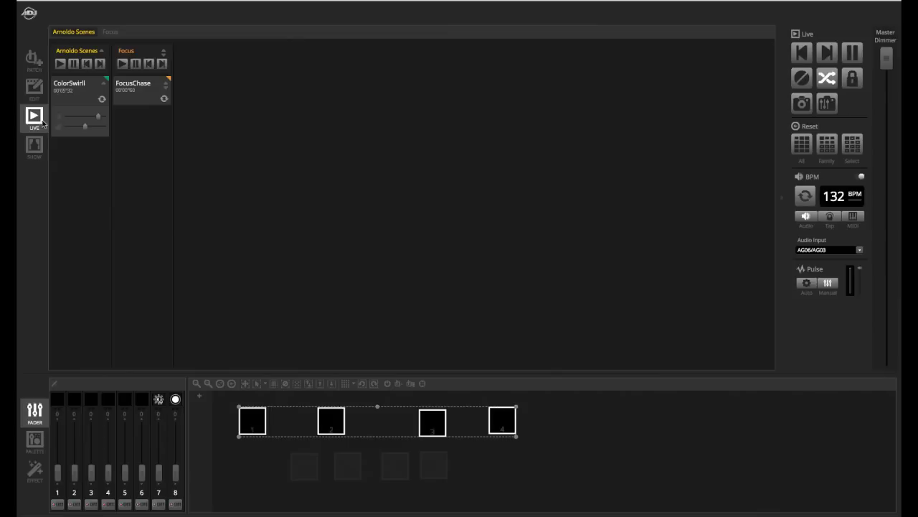
click(78, 95)
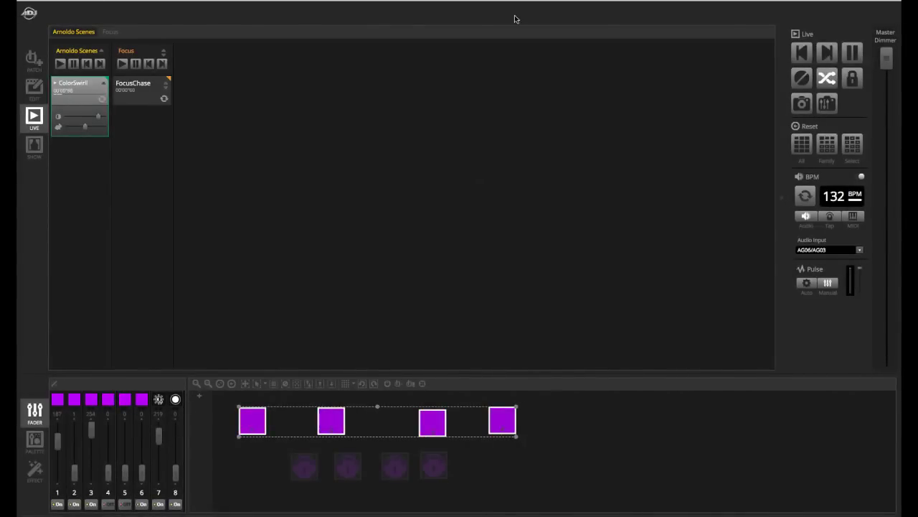
click(21, 87)
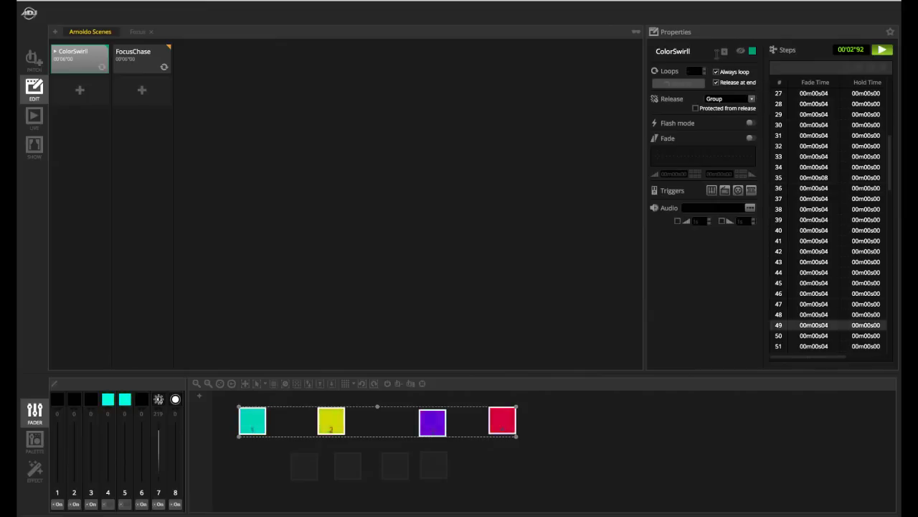
click(635, 35)
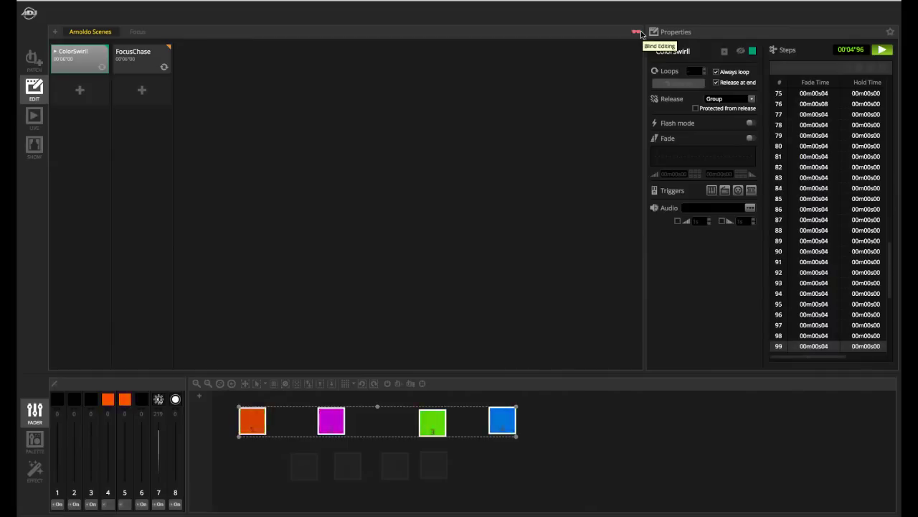
click(639, 33)
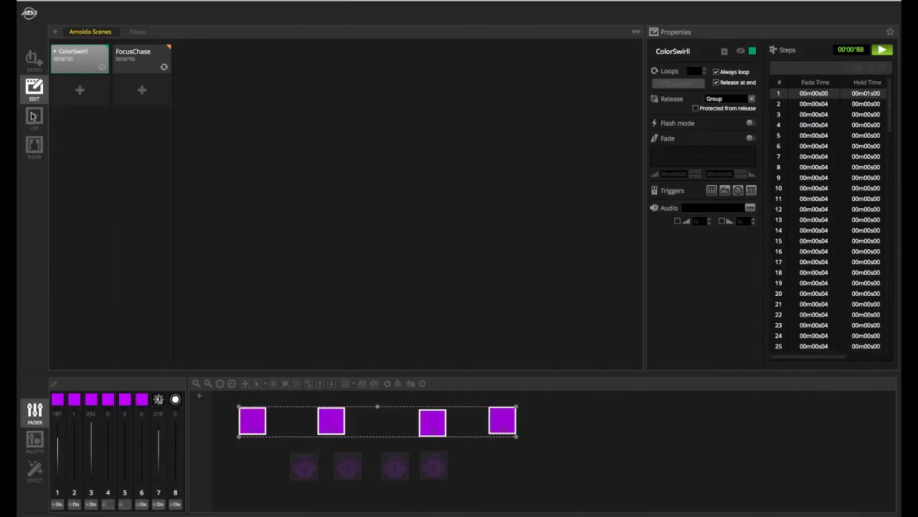
- Collapse ColorSwirll's sliders in the Live view and add a new scene below ColorSwirll in the Edit view
click(33, 116)
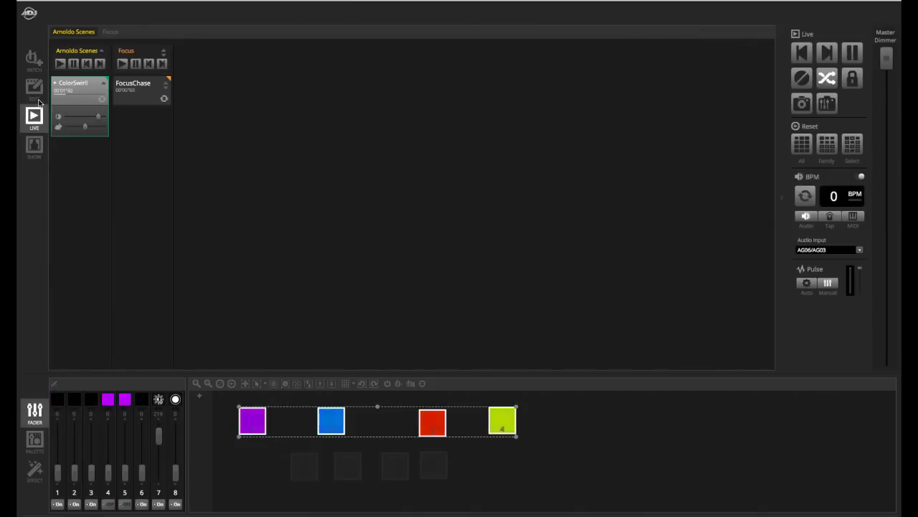
click(104, 88)
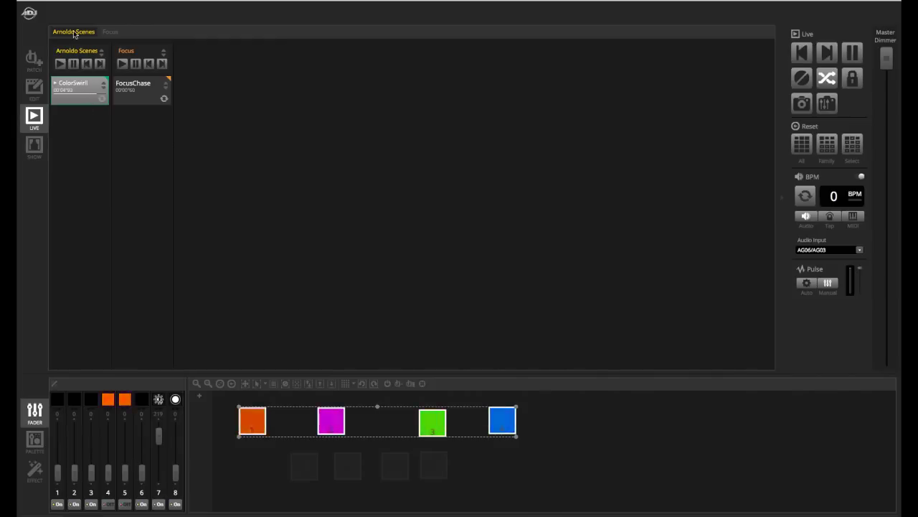
click(35, 86)
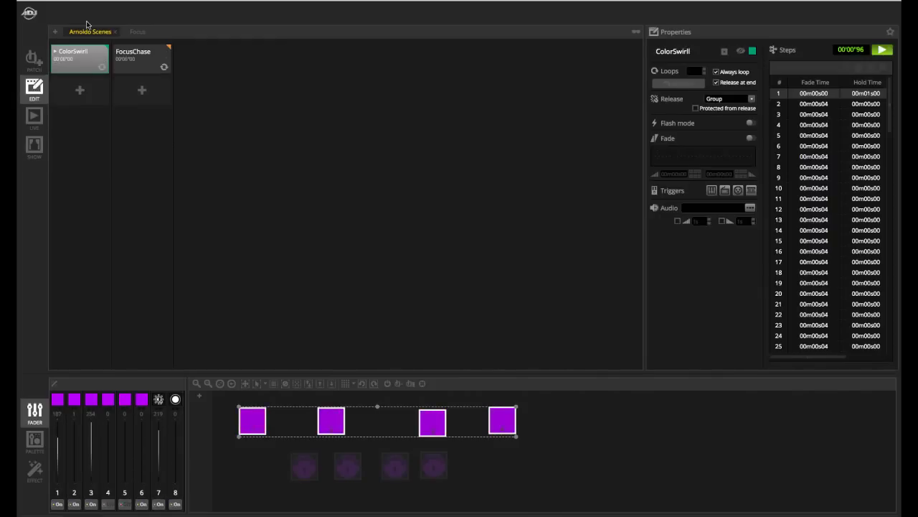
click(79, 89)
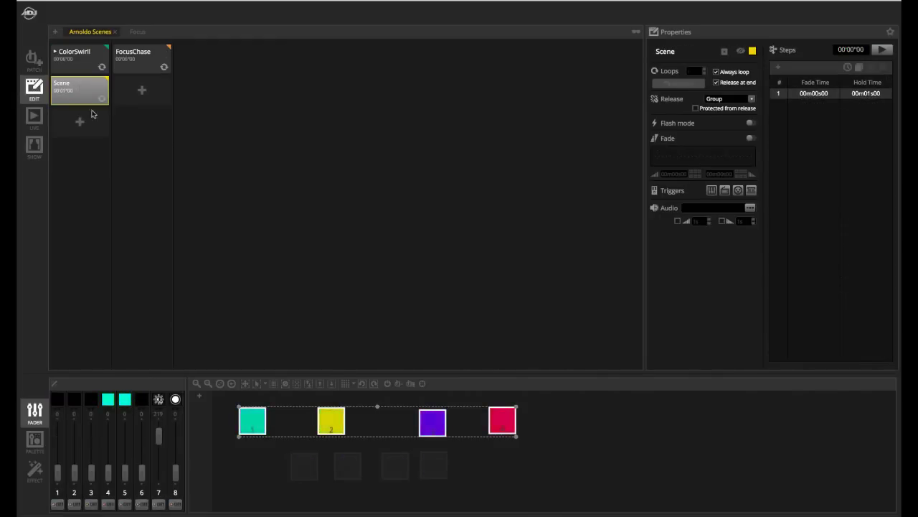
- Run the new scene in the Live view and switch playback back to ColorSwirll
click(34, 115)
click(79, 119)
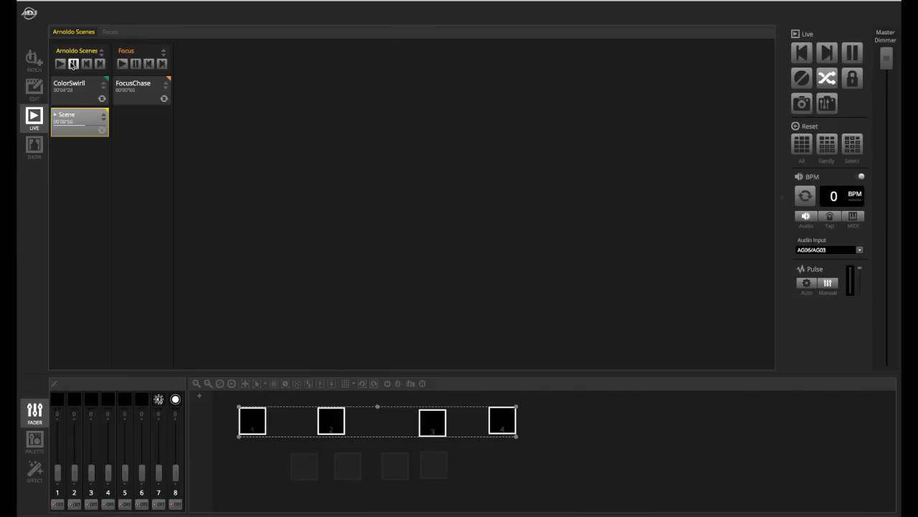
click(76, 88)
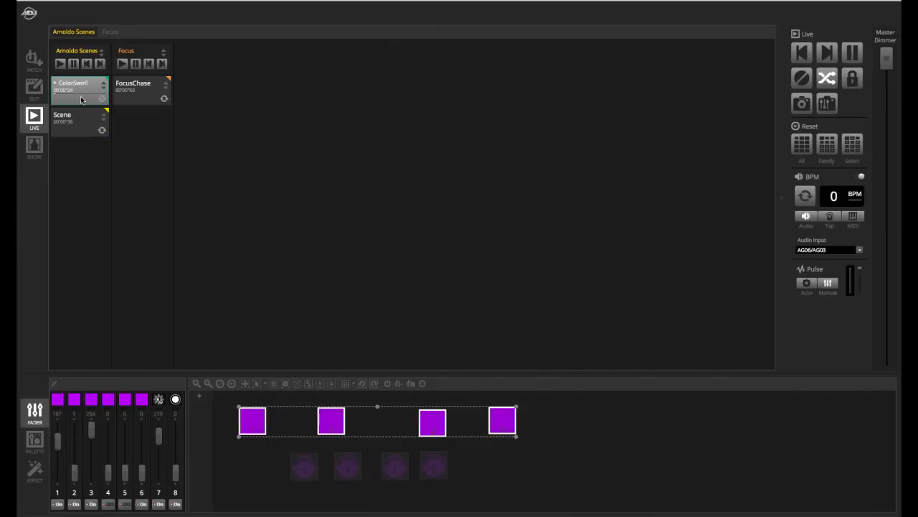
- Toggle FocusChase's playback alongside ColorSwirll in the Live view, and alternate playback between ColorSwirll and Scene
click(132, 85)
click(80, 90)
click(77, 113)
click(76, 102)
click(136, 86)
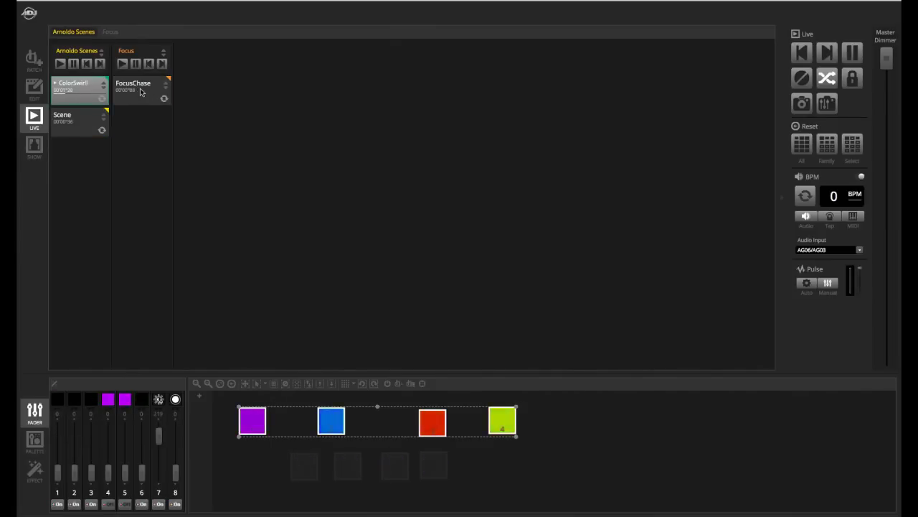
click(84, 87)
click(78, 90)
click(65, 124)
click(54, 98)
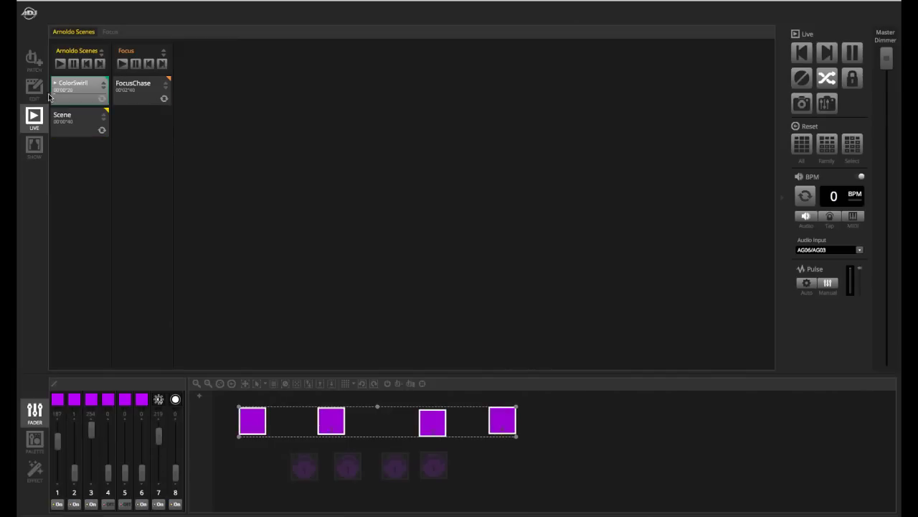
- Set the release mode of ColorSwirll and Scene together to Off in the Edit view
click(30, 95)
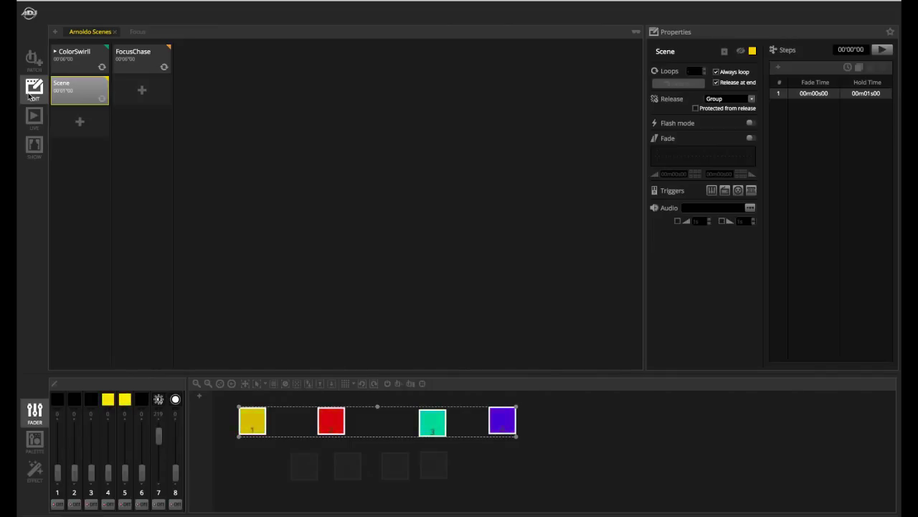
click(89, 74)
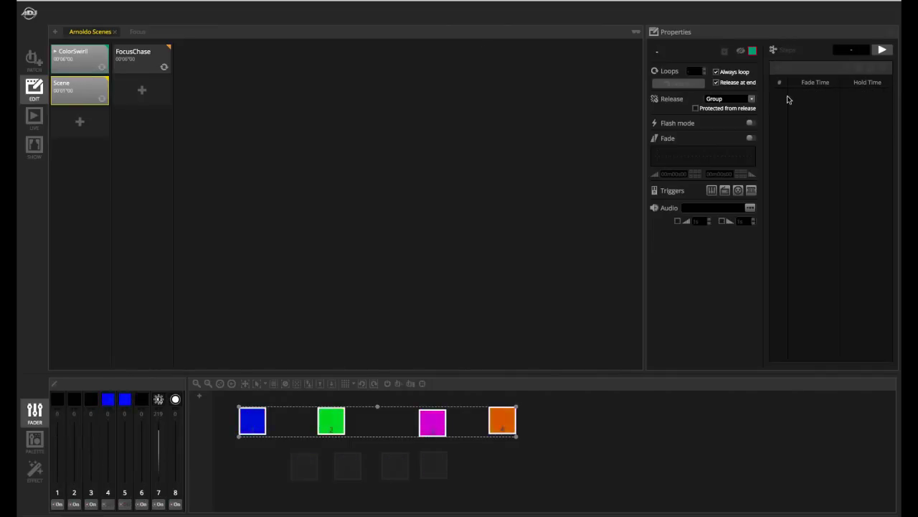
click(752, 99)
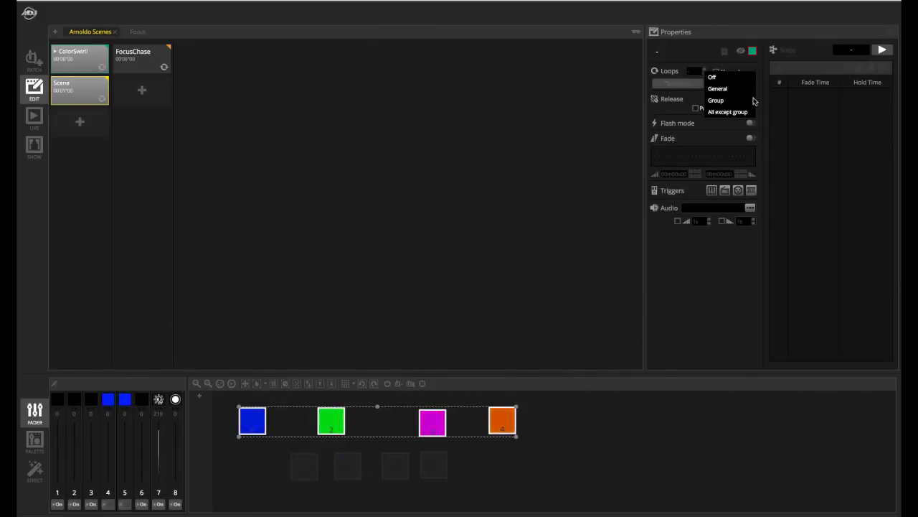
click(712, 78)
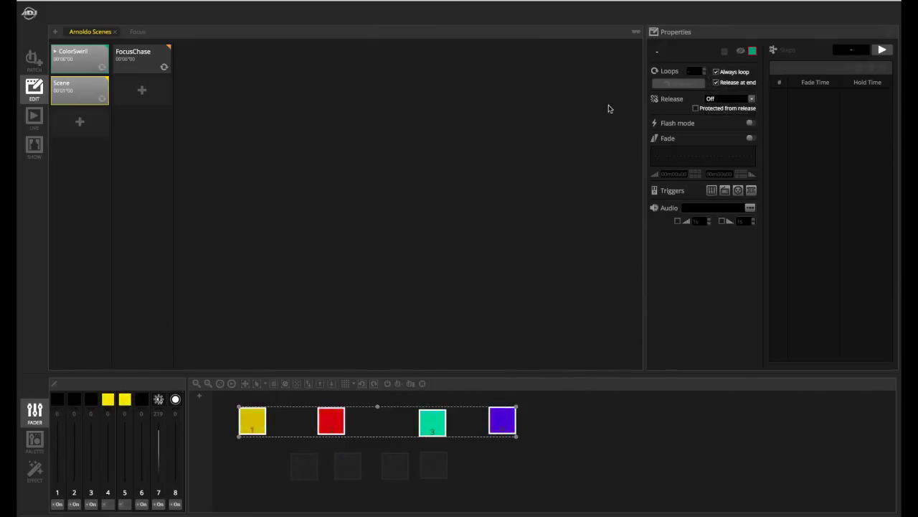
- Run Scene together with ColorSwirll in the Live view, toggling each one's playback off and on again
click(34, 117)
click(69, 126)
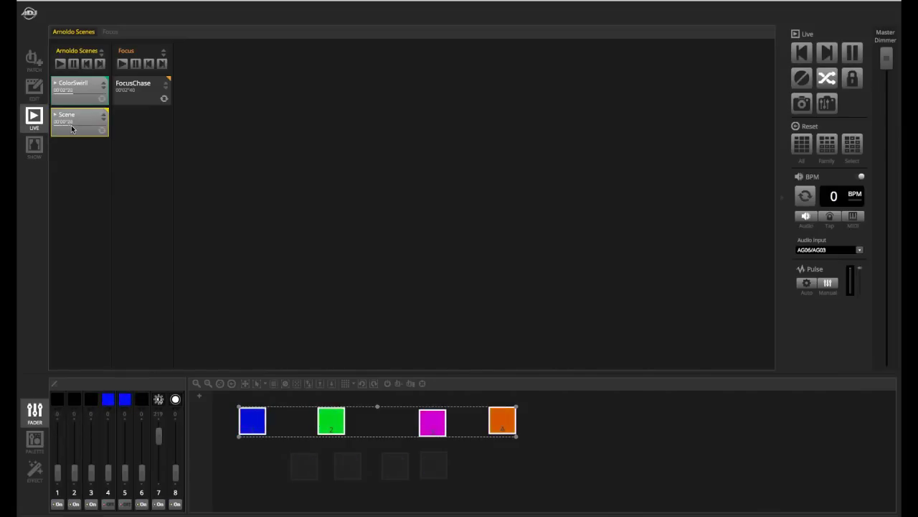
click(77, 97)
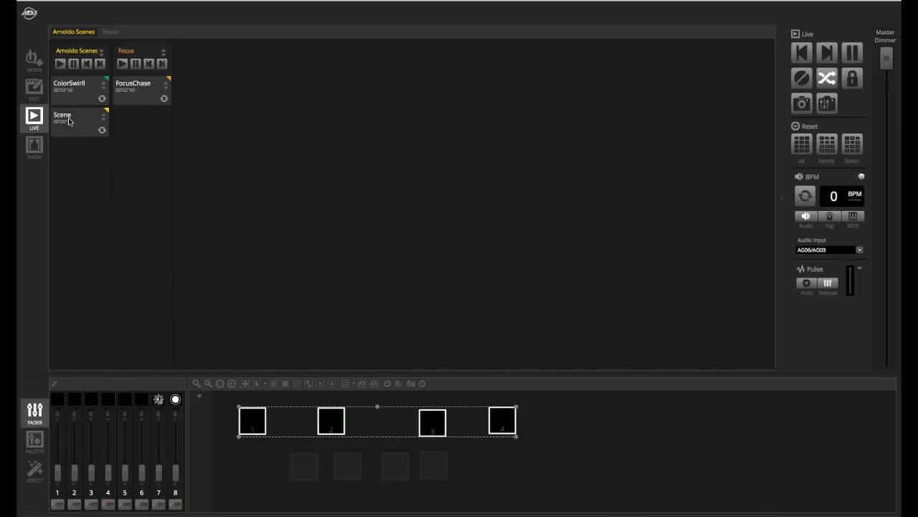
click(82, 94)
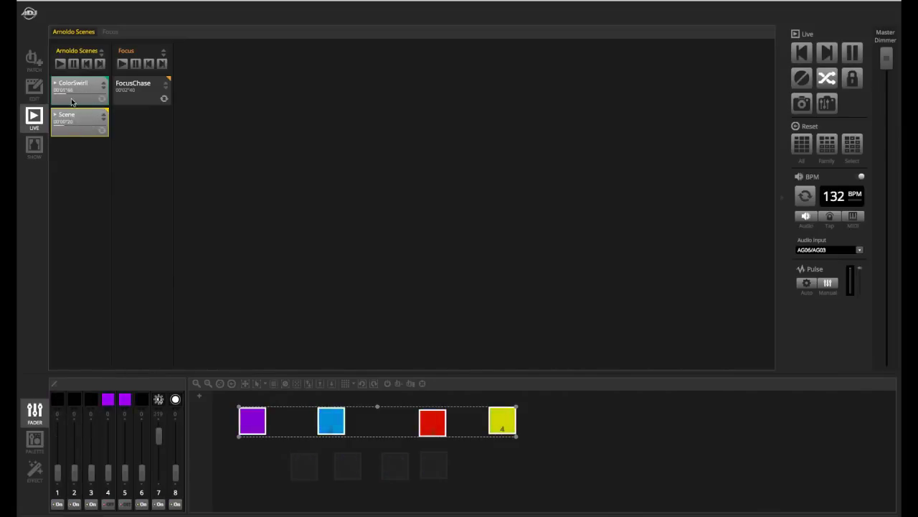
double_click(87, 120)
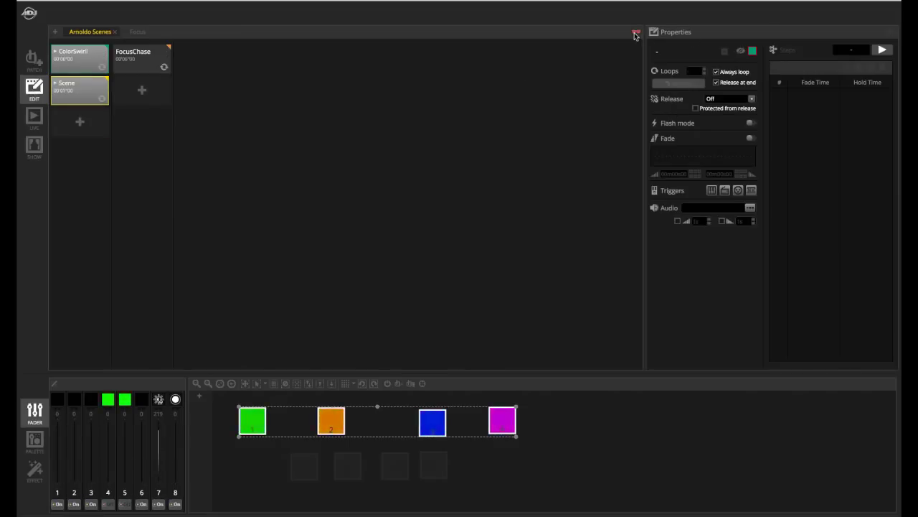
- Turn on Blind Editing in the Edit view and select all of FocusChase's steps from first to last
click(142, 58)
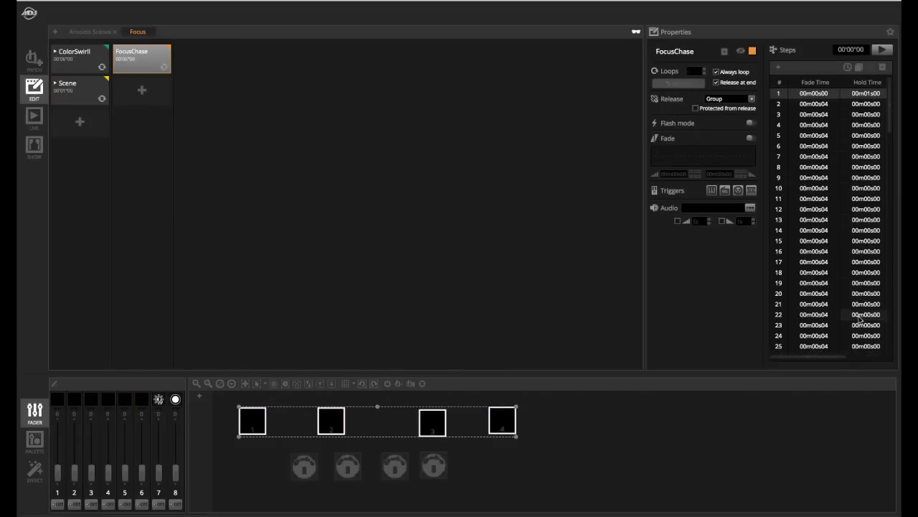
scroll(847, 336, down, 6)
shift+click(843, 347)
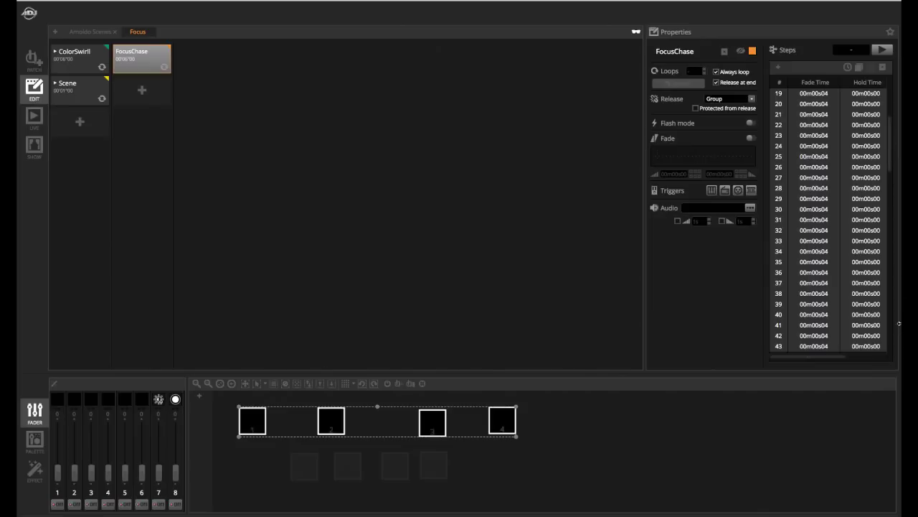
scroll(861, 323, down, 20)
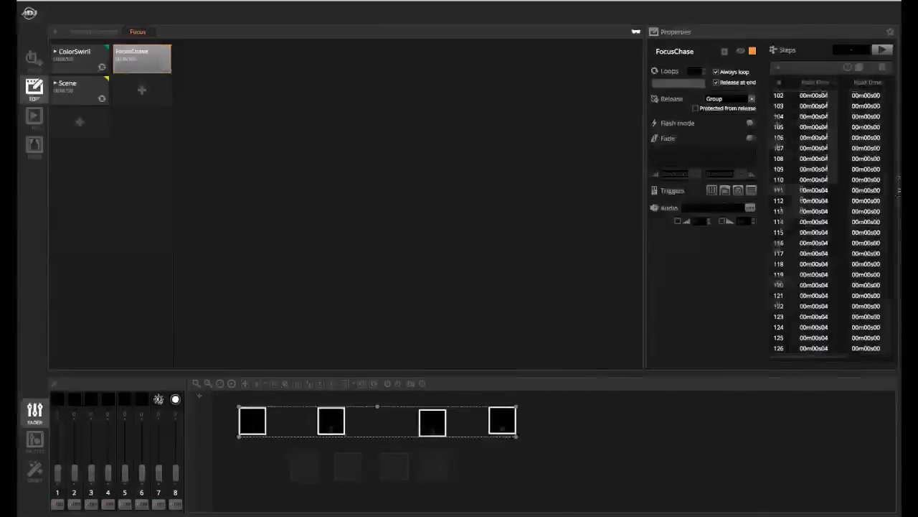
shift+click(849, 349)
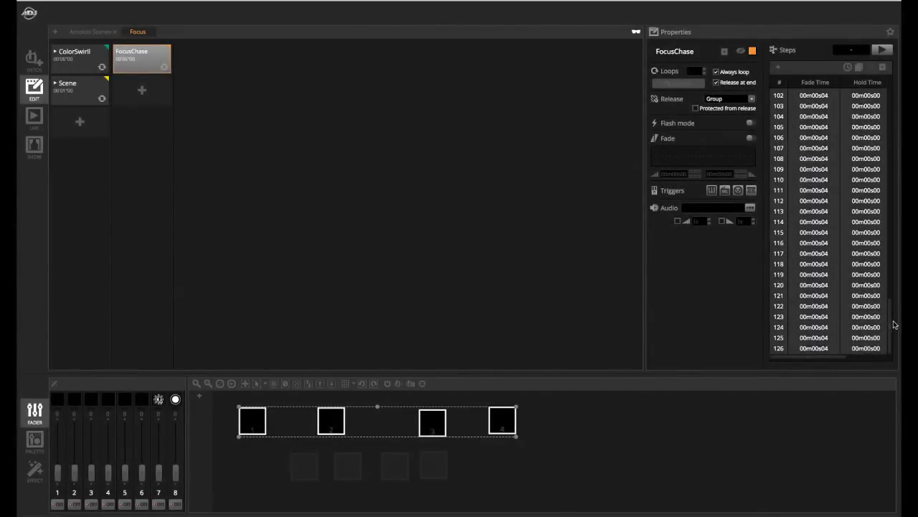
click(872, 348)
drag(889, 306, 865, 56)
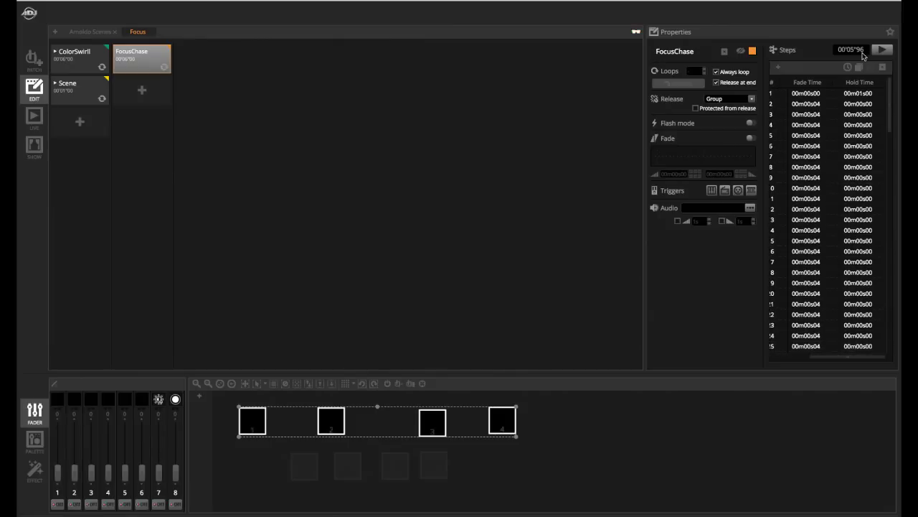
shift+click(809, 97)
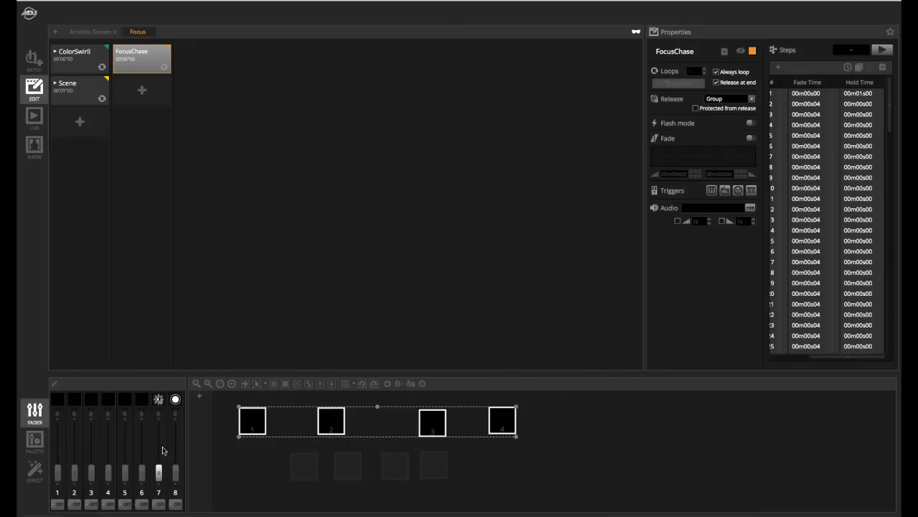
- Switch on channel 7 for the hex fixtures across the selected FocusChase steps and try its fader
click(157, 505)
drag(159, 443, 158, 473)
click(158, 449)
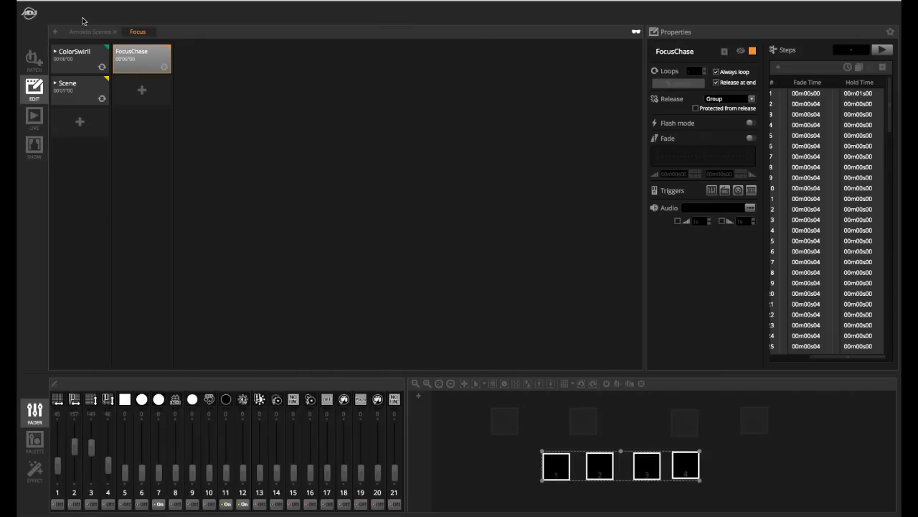
mouse_move(197, 4)
mouse_down()
mouse_move(305, 5)
mouse_move(196, 7)
mouse_up()
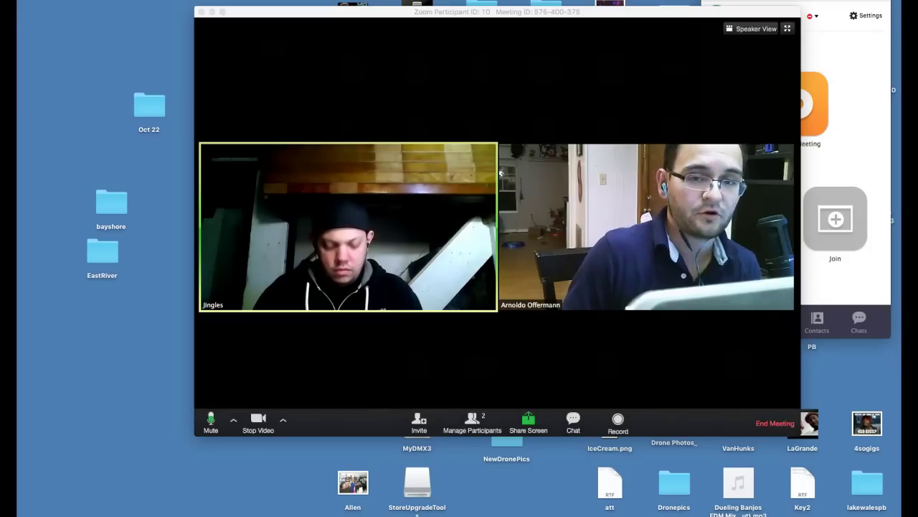
- Search the computer for the MyDMX3 application and launch it
key(super+space)
text(myt)
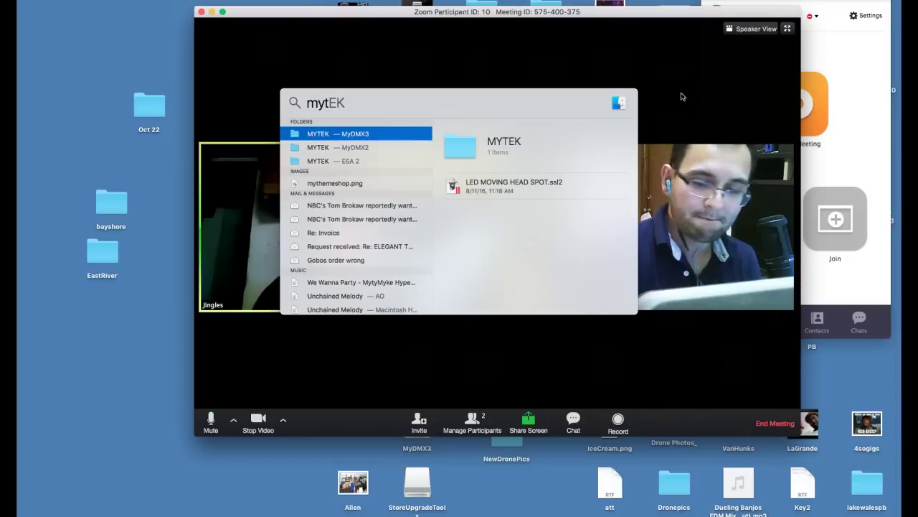
key(BackSpace)
text(dmx)
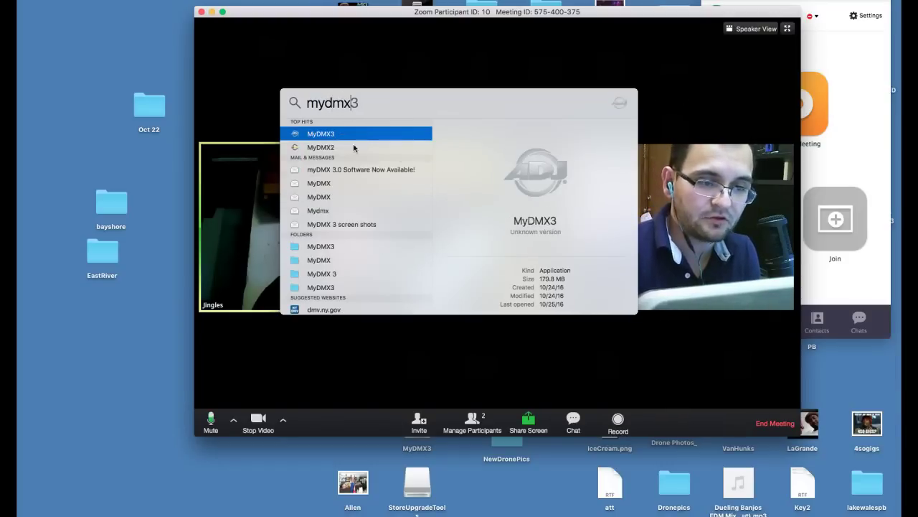
key(Return)
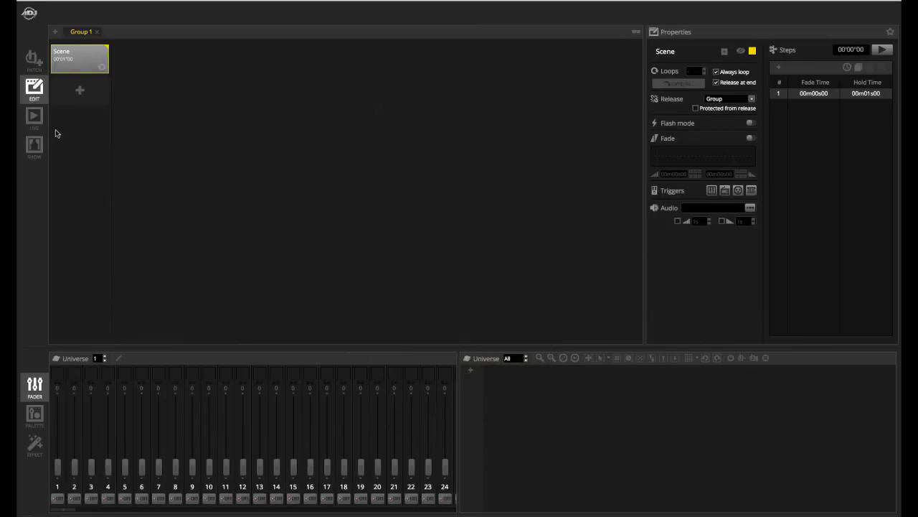
- Add a second scene to Group 1 and create a second scene group
click(80, 90)
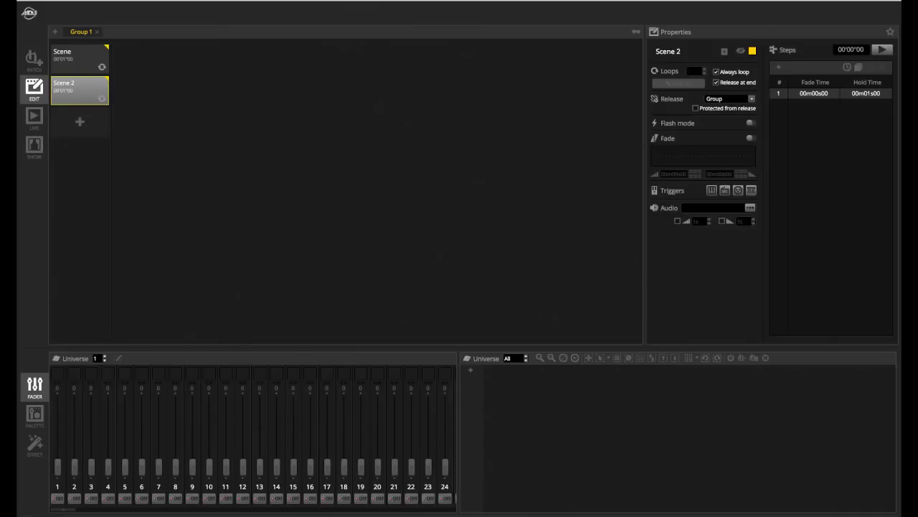
click(79, 58)
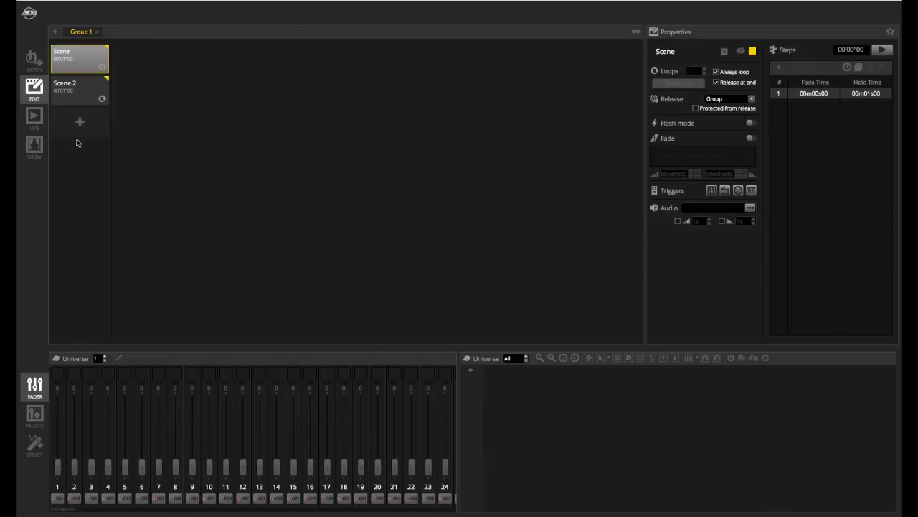
click(56, 32)
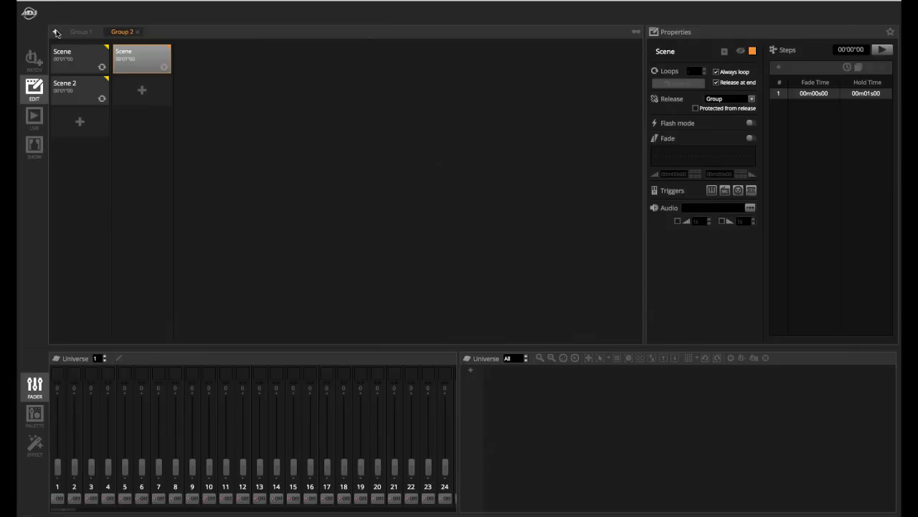
- Add Group 1's first scene to the Show page from the Live view and run it from Show mode
click(36, 150)
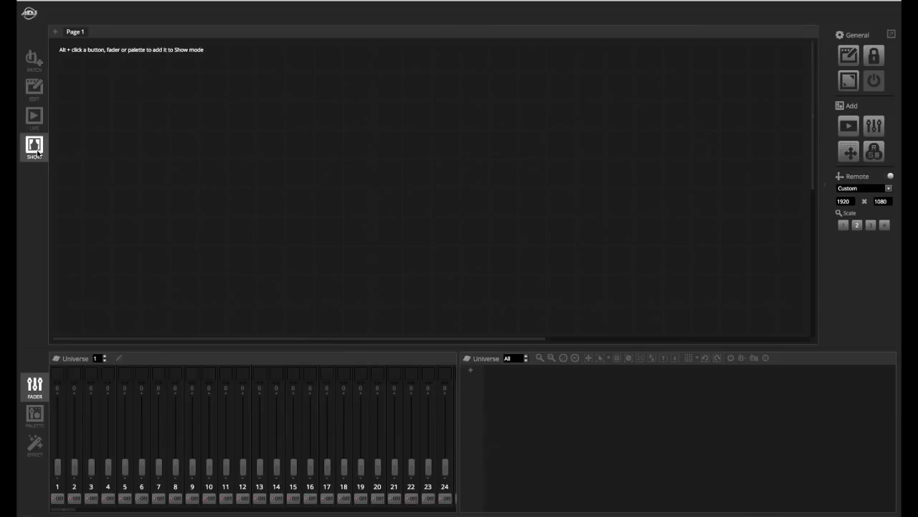
click(42, 126)
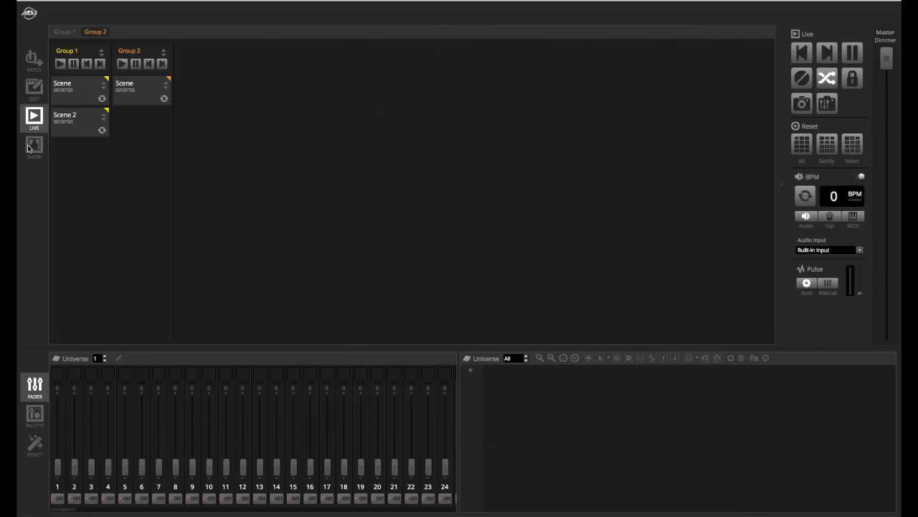
click(28, 148)
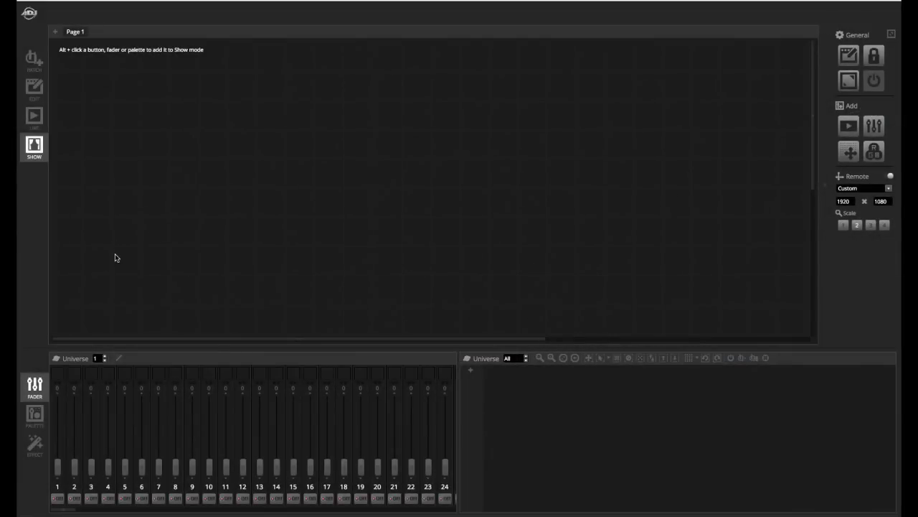
click(34, 116)
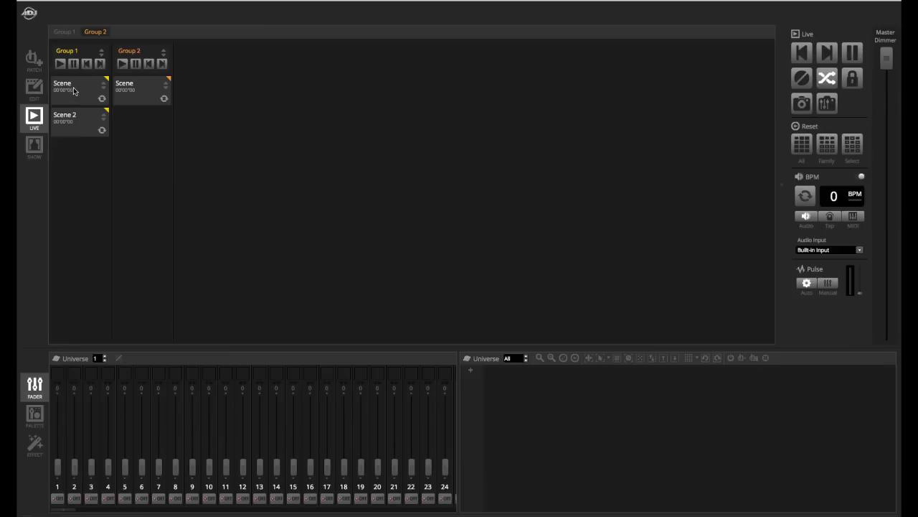
click(34, 143)
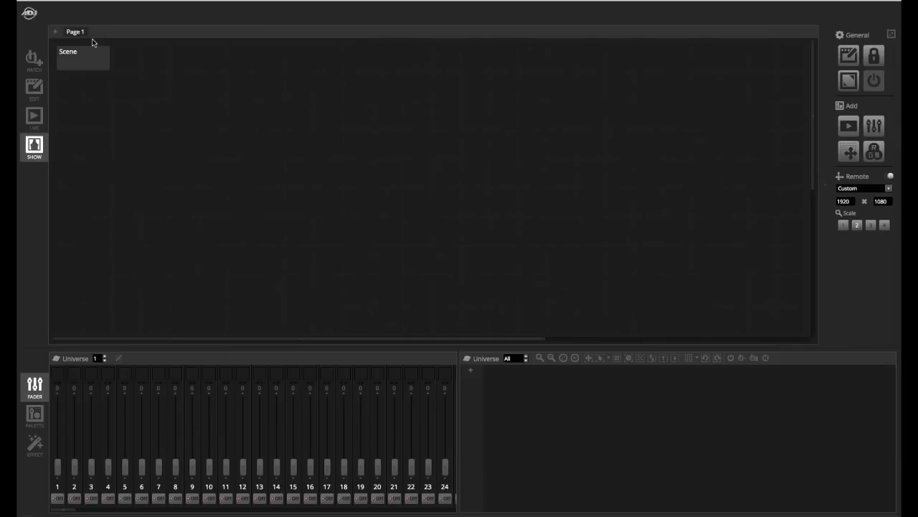
click(92, 54)
click(43, 117)
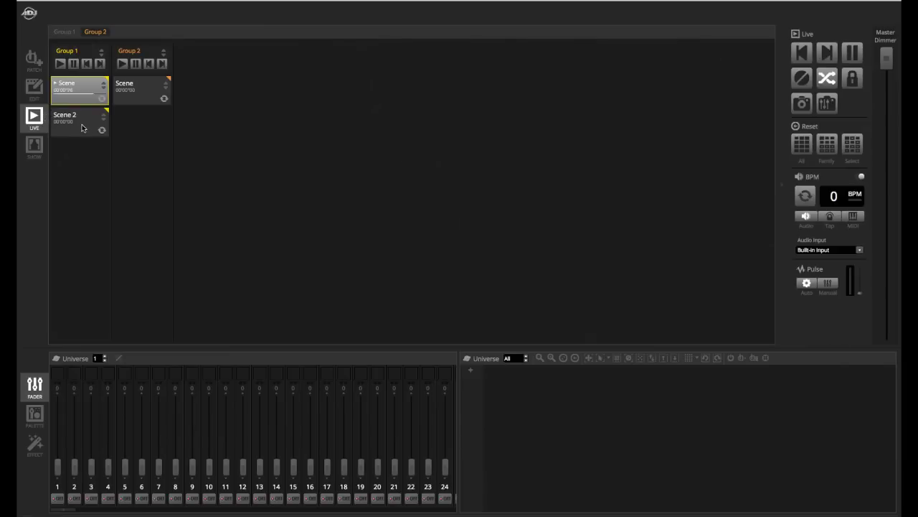
- Add Group 2's scene to the Show page from the Live view and toggle its playback there
click(131, 88)
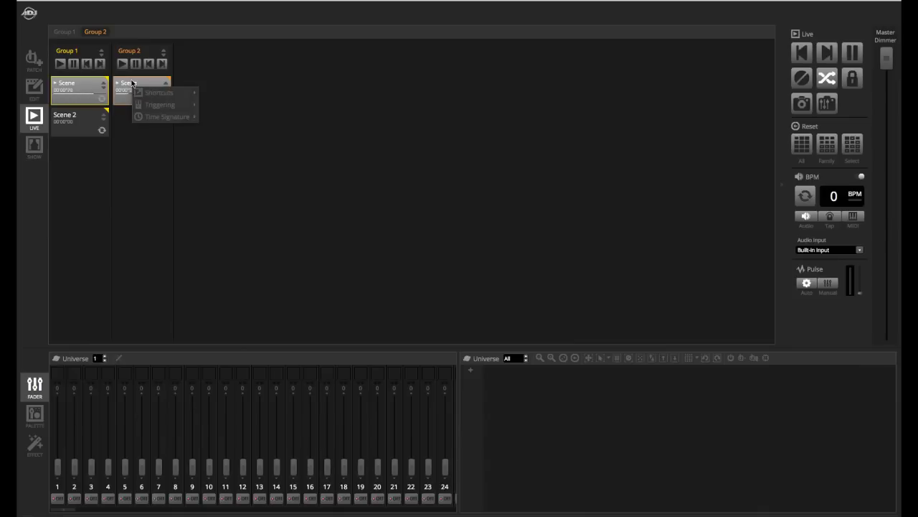
click(42, 144)
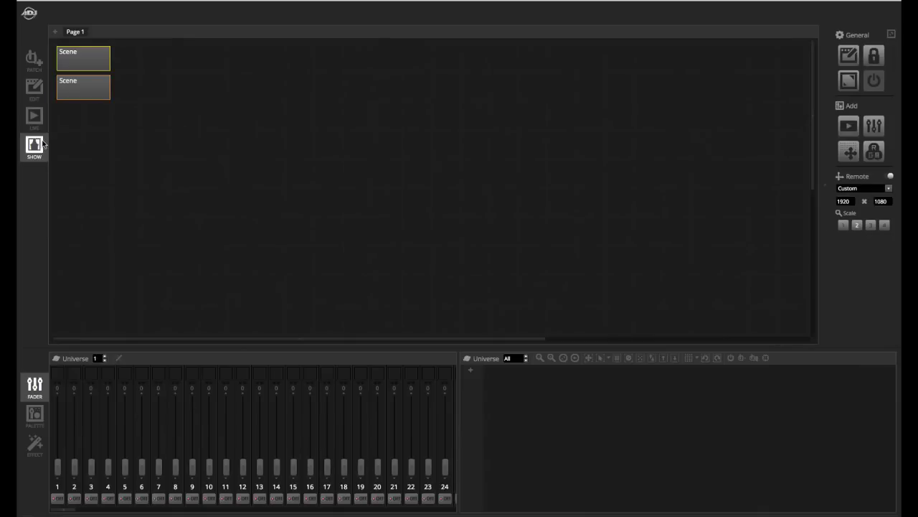
click(76, 88)
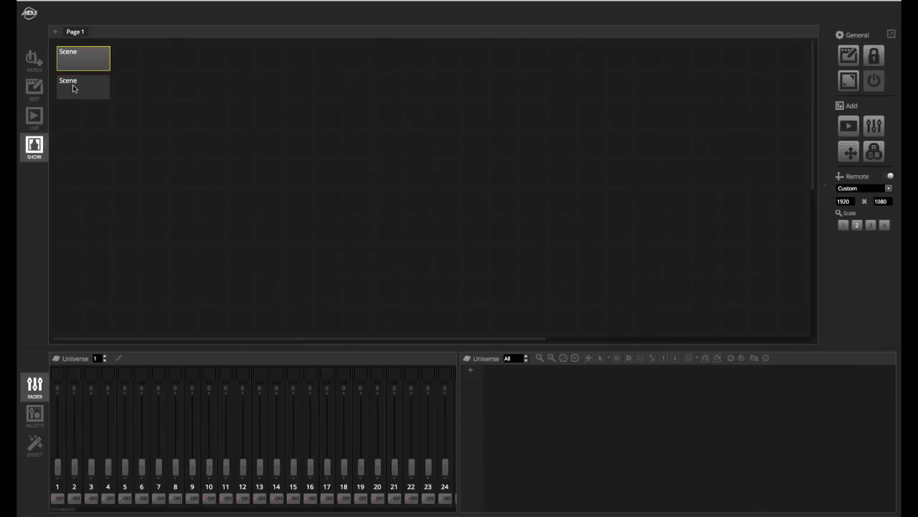
- Add the Master Dimmer from the Live view to the Show page and widen it to a horizontal fader
click(34, 118)
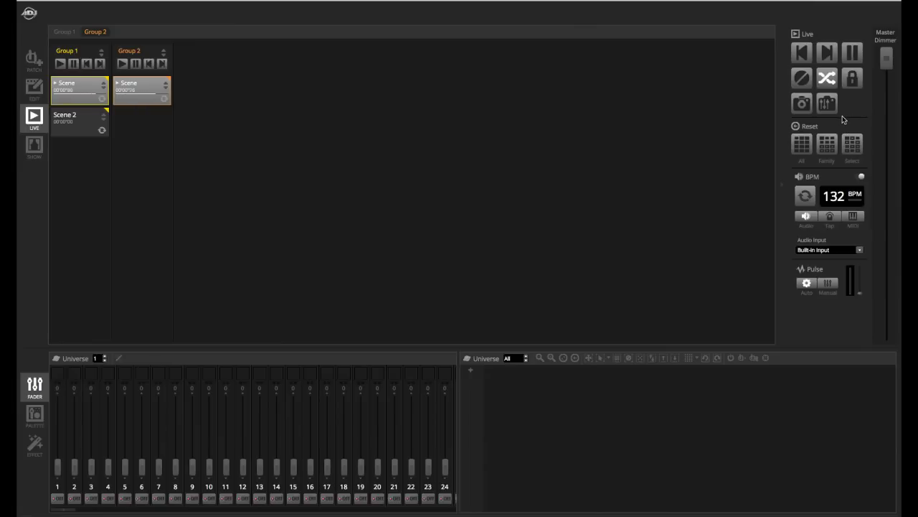
click(852, 78)
mouse_move(886, 61)
mouse_down()
mouse_move(887, 262)
mouse_move(900, 312)
mouse_move(888, 188)
mouse_move(869, 127)
mouse_move(885, 57)
mouse_up()
click(41, 151)
click(102, 121)
drag(108, 128, 170, 122)
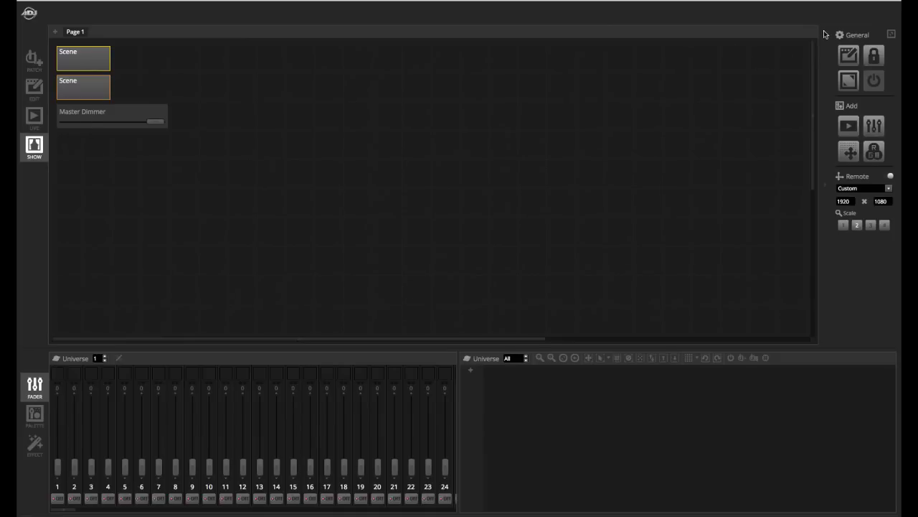
- Display the Show page full screen, reveal its tool options there, and exit full screen
click(845, 81)
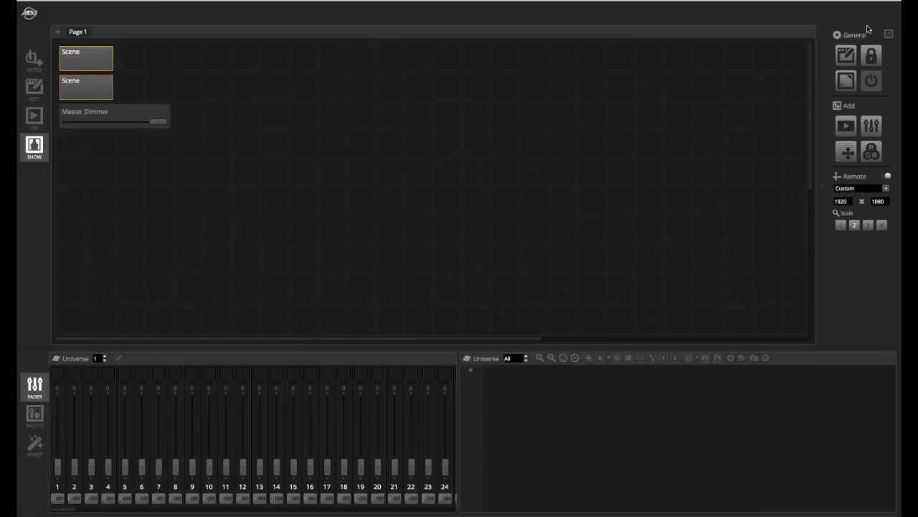
click(848, 82)
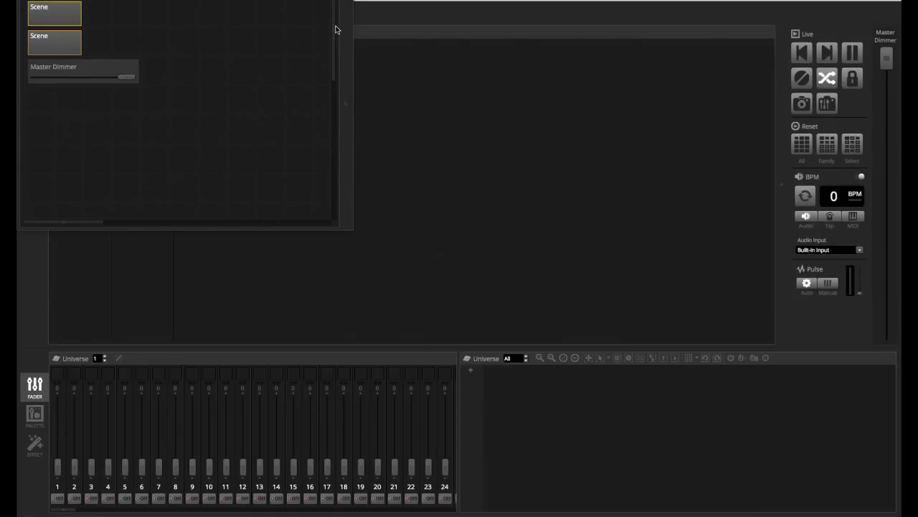
click(346, 106)
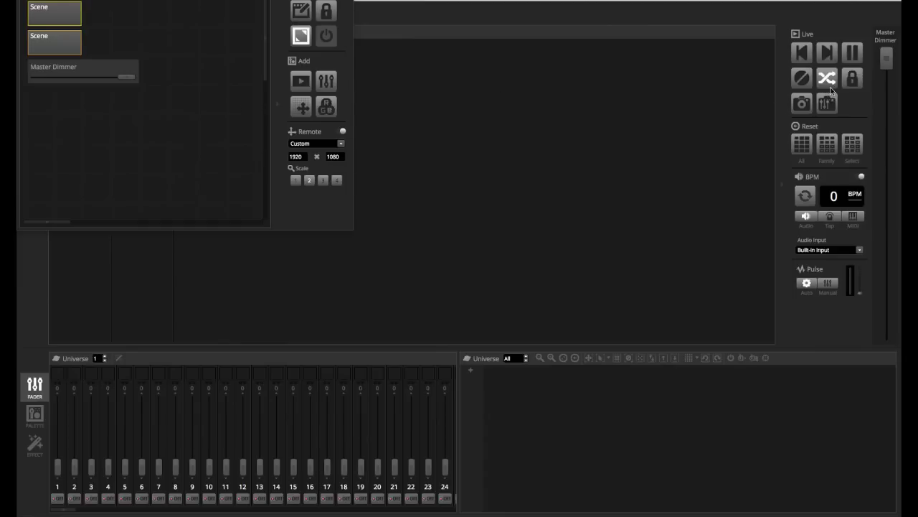
click(301, 39)
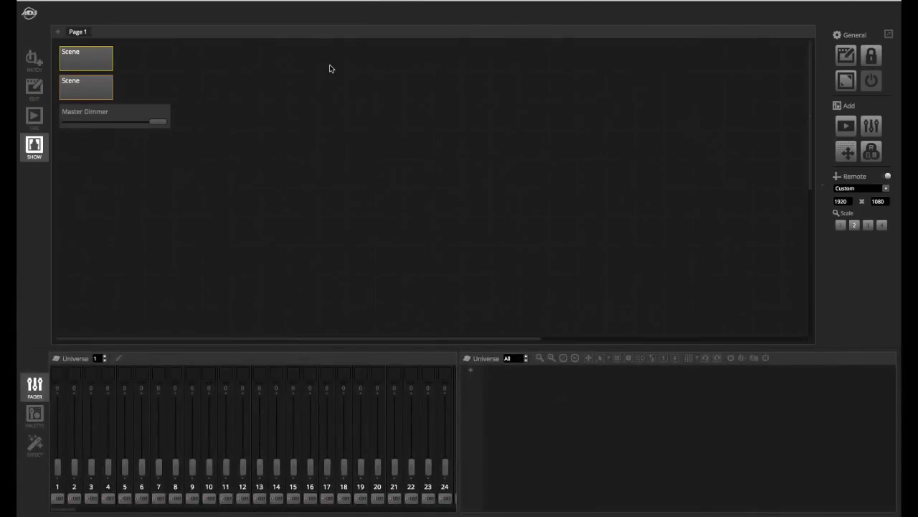
- Detach the Show page into a floating window, reposition it over the Live view, and dock it back
click(847, 58)
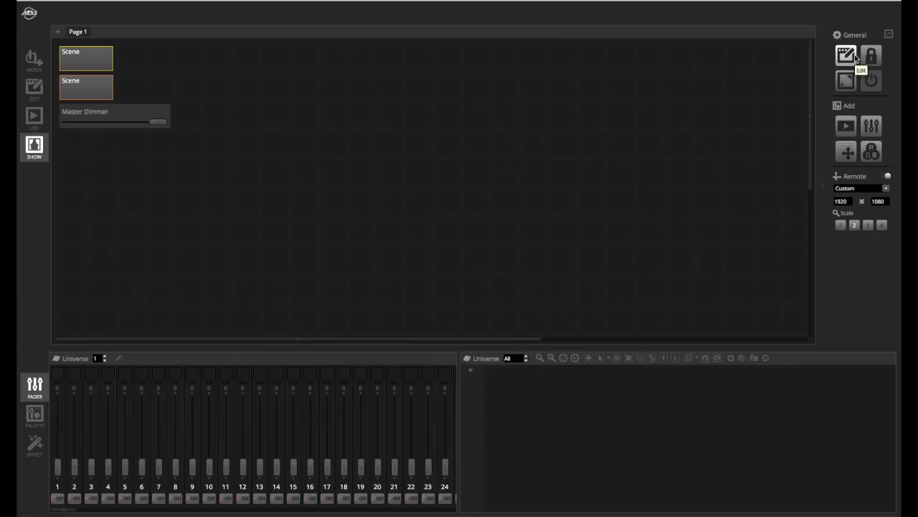
click(889, 36)
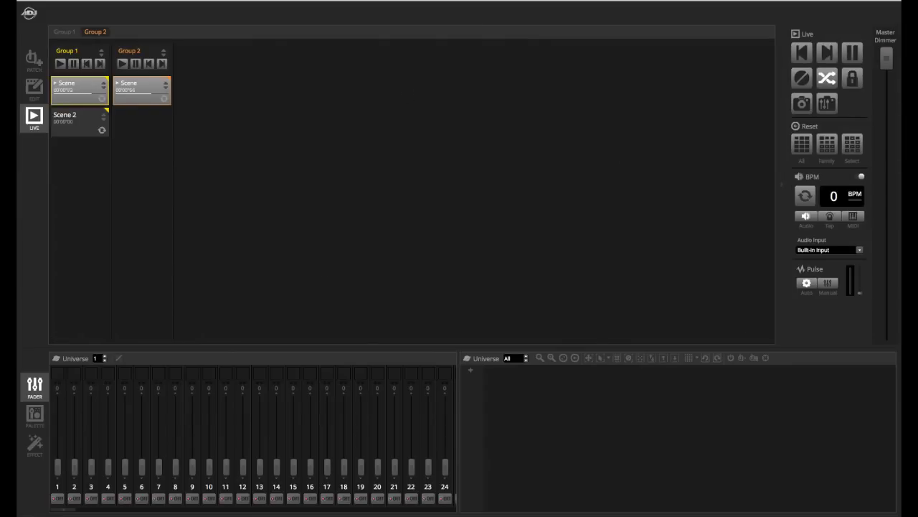
drag(203, 55, 248, 79)
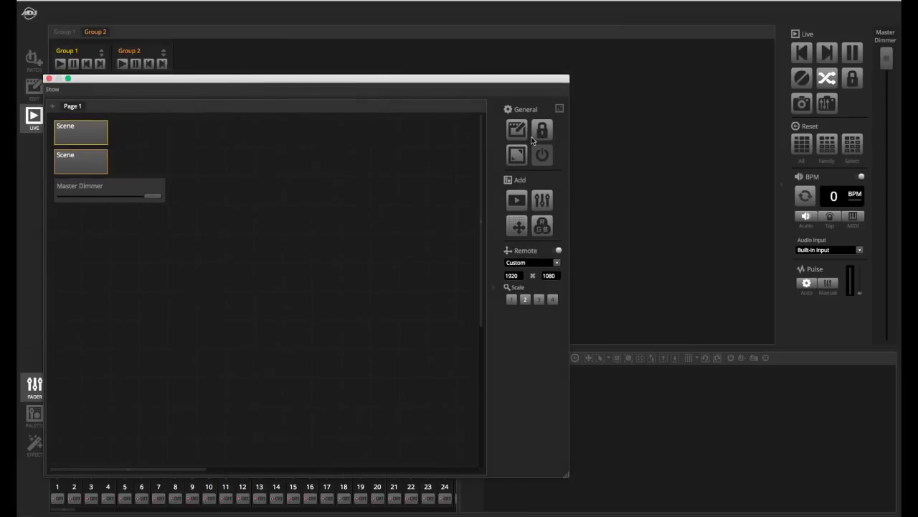
click(559, 109)
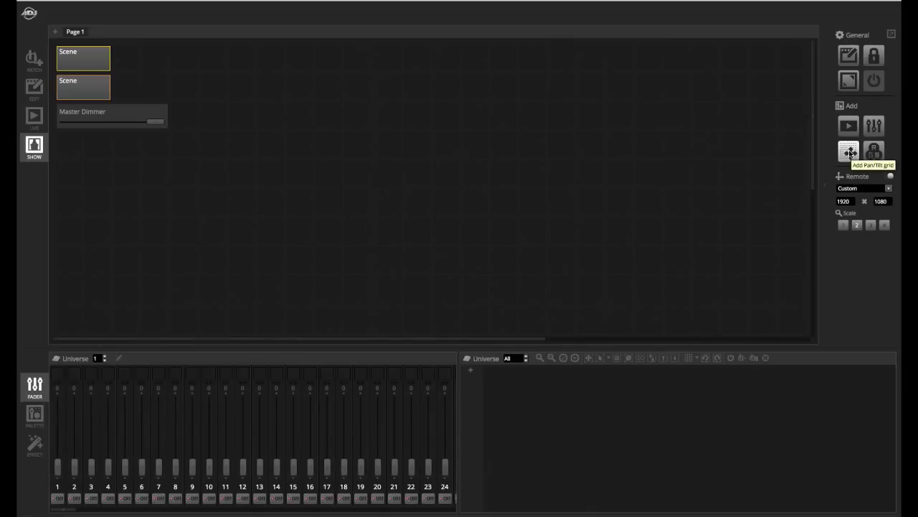
- Toggle the Show page to full screen once more, expand the hidden options, and restore the normal view
click(850, 81)
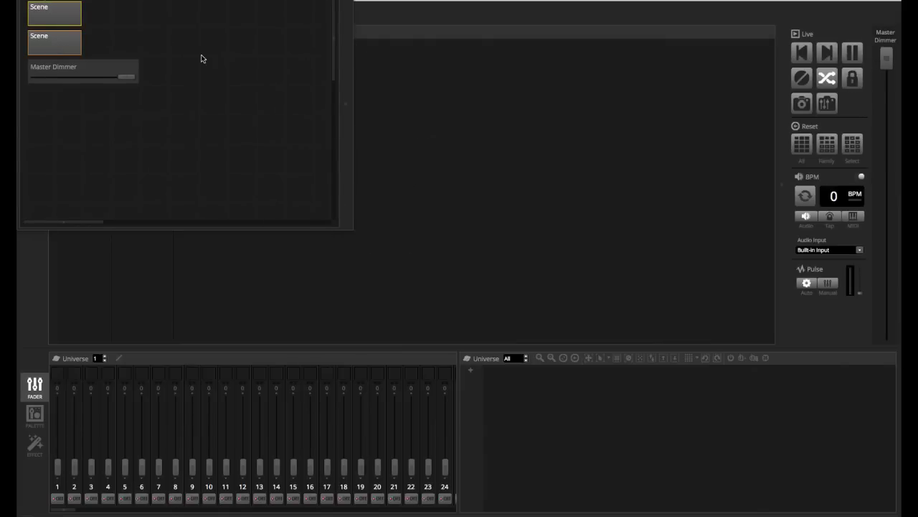
click(343, 102)
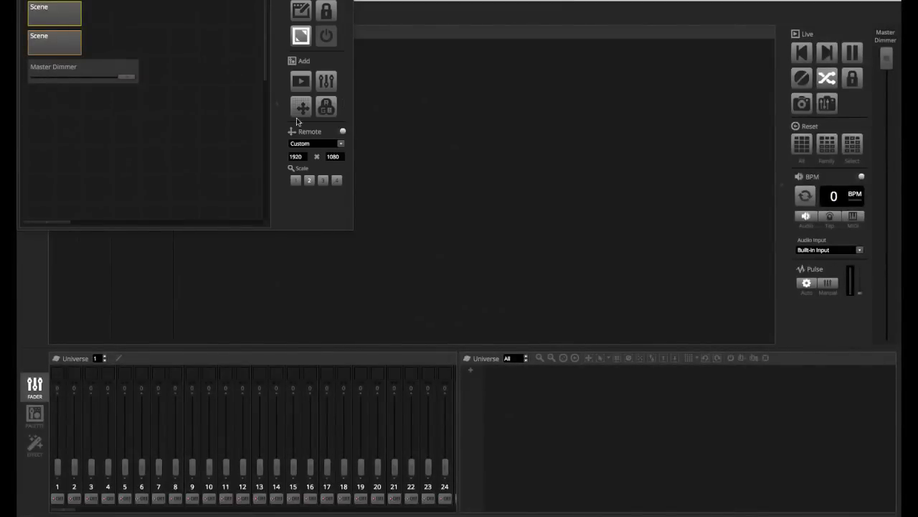
click(302, 37)
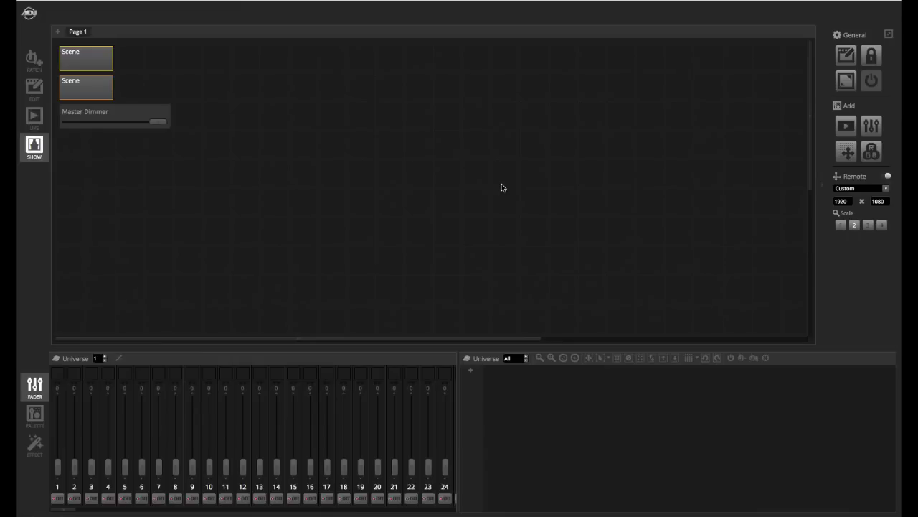
- Review the General preferences, including where Show mode displays full screen, and close them without changes
click(58, 2)
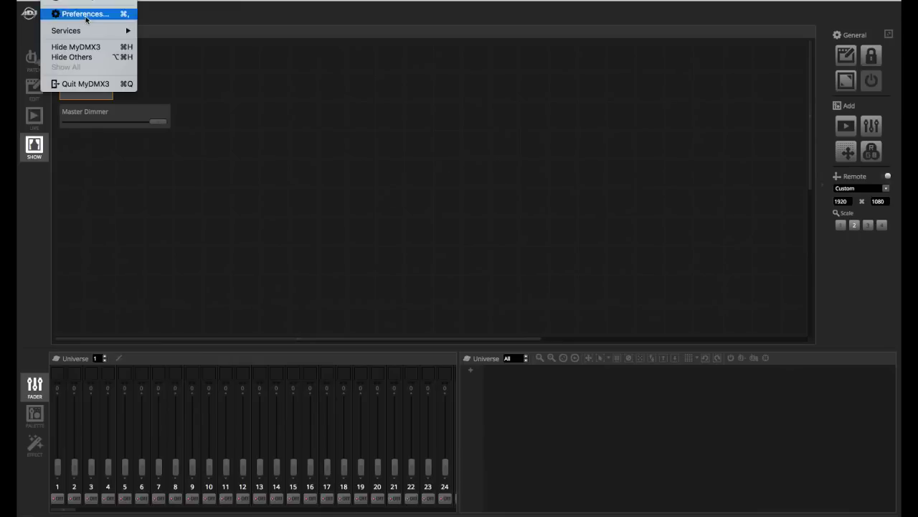
key(Escape)
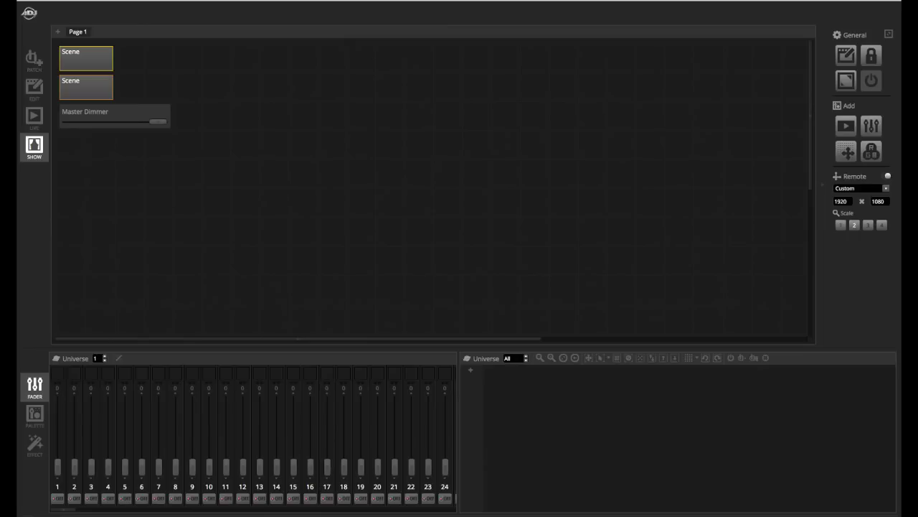
key(super+comma)
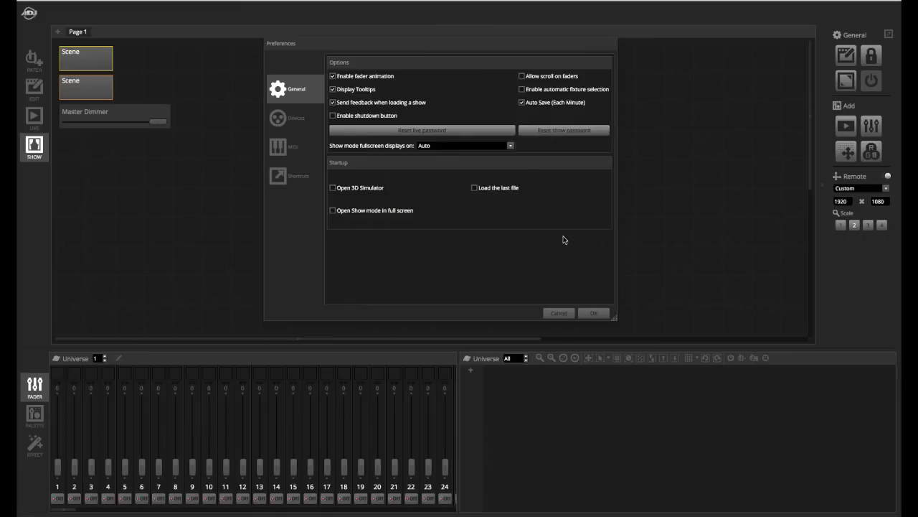
click(557, 314)
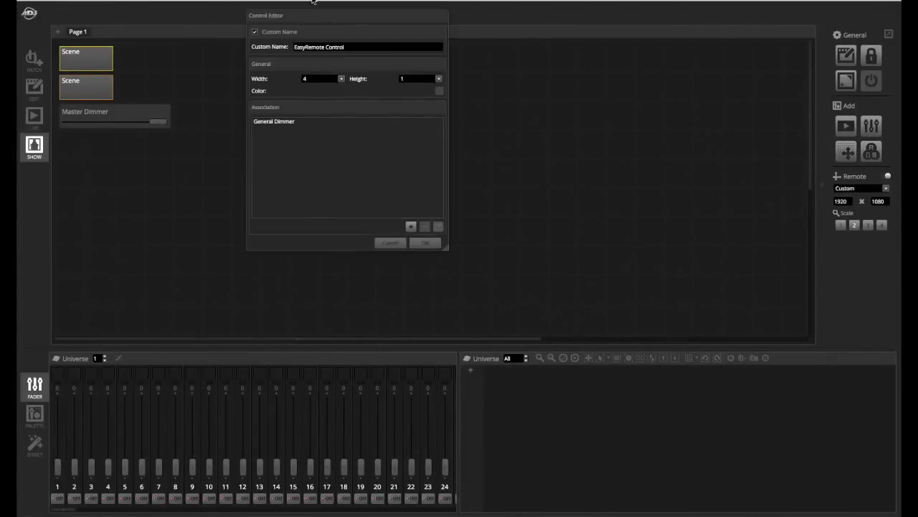
- Examine the association types for the General Dimmer fader control, including Scene Speed and General, and cancel both dialogs
click(322, 137)
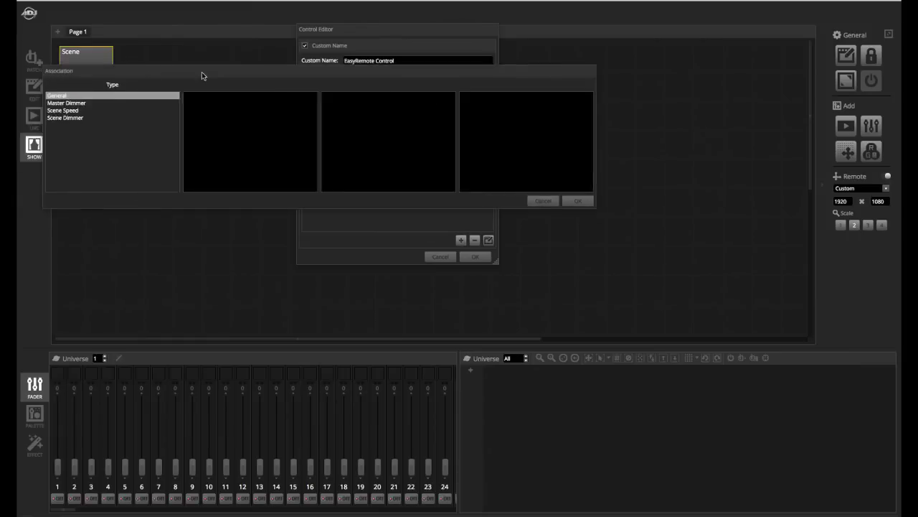
click(102, 108)
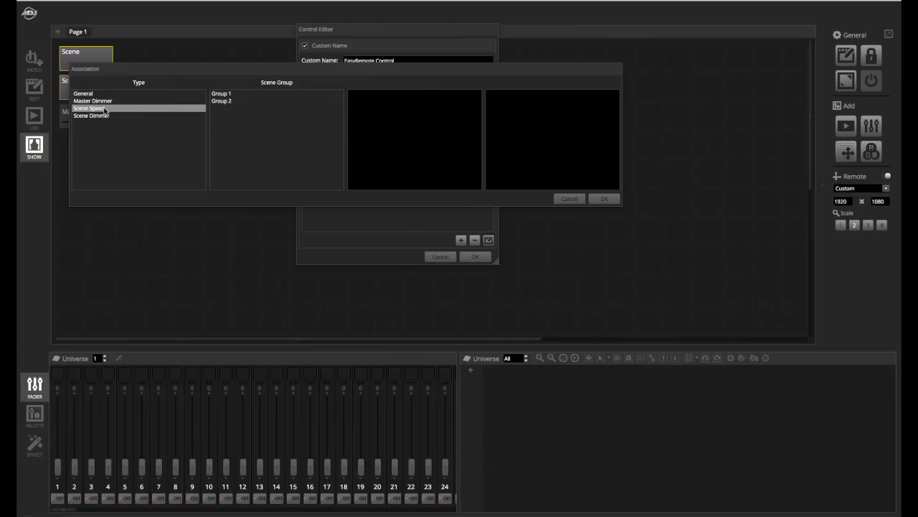
click(102, 96)
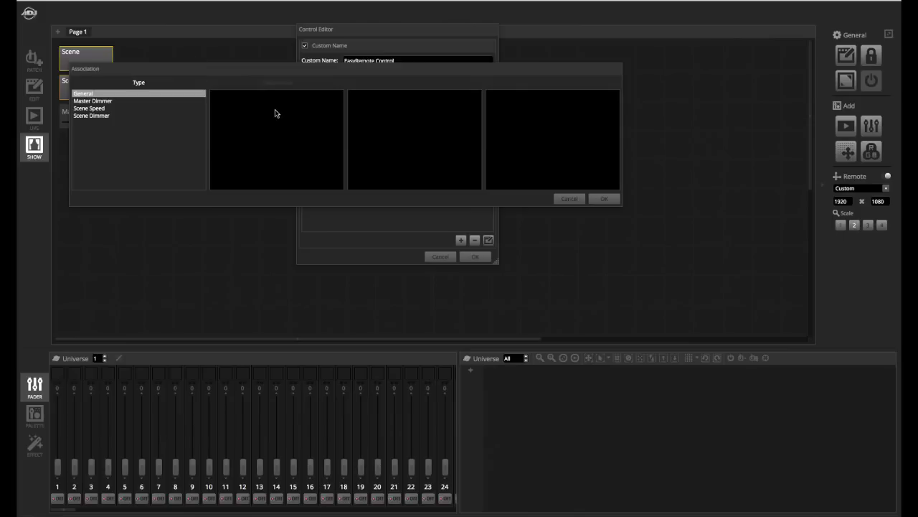
click(569, 199)
click(440, 257)
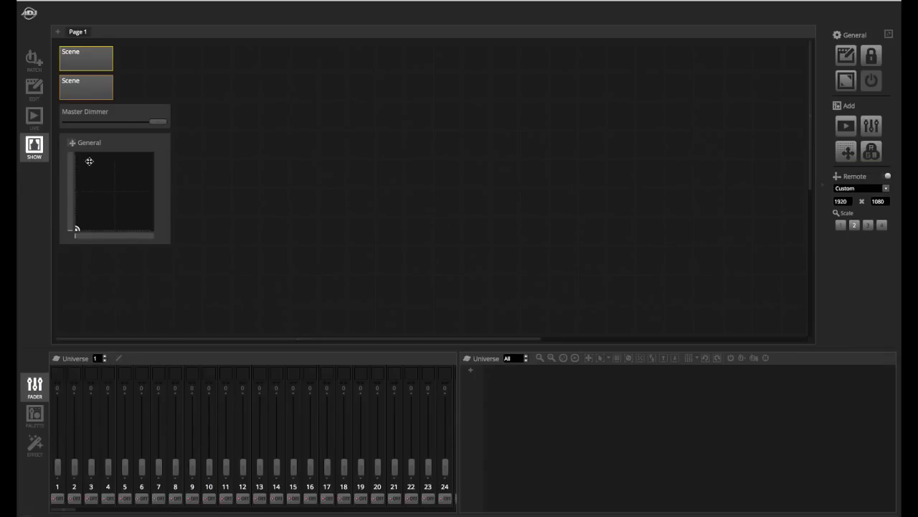
- Rearrange the Show page in edit mode, moving the pan/tilt grid and Master Dimmer away from the scene buttons
mouse_move(143, 171)
click(33, 96)
click(27, 151)
click(845, 59)
drag(171, 236, 548, 122)
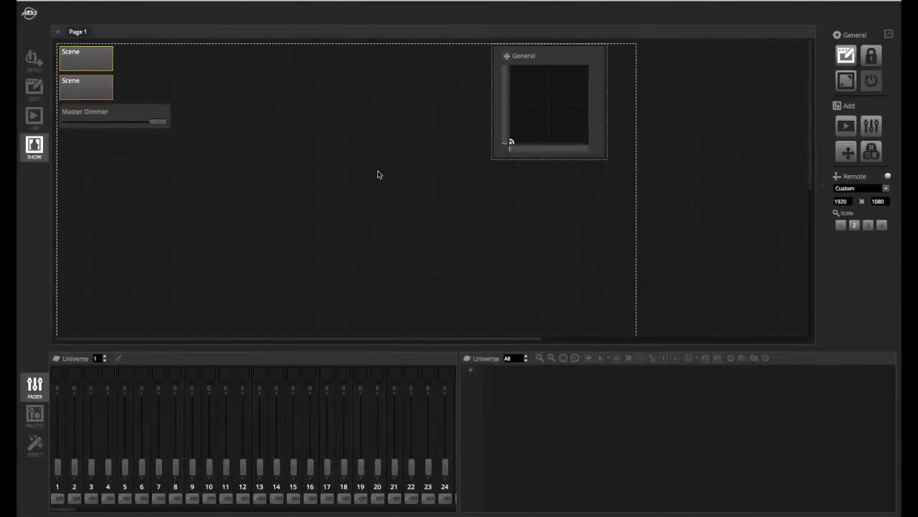
drag(88, 120, 367, 176)
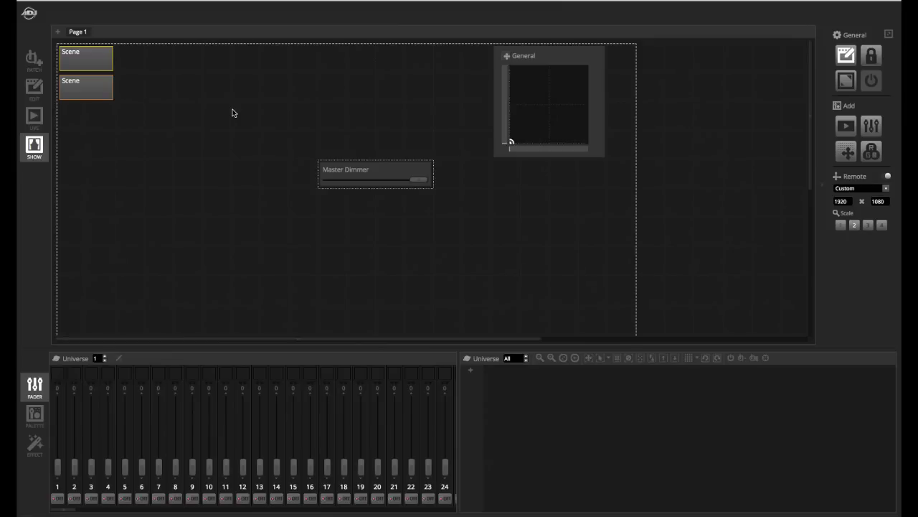
click(851, 59)
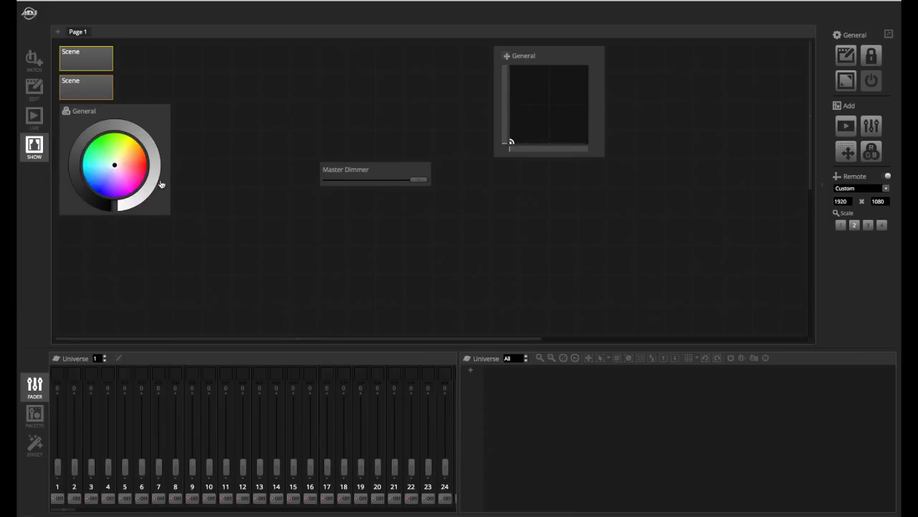
- Switch the General colour wheel on the Show page to the style with an outer hue ring
right_click(136, 165)
click(138, 180)
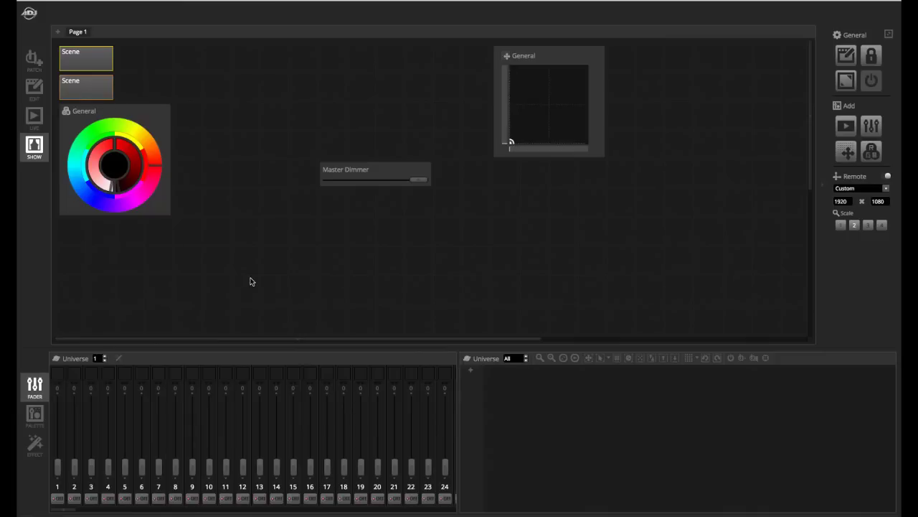
scroll(173, 46, right, 2)
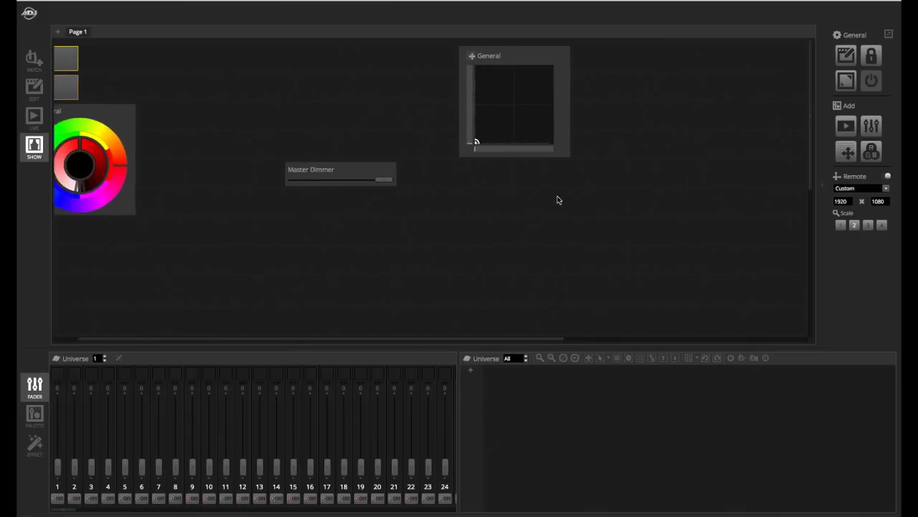
scroll(557, 199, left, 2)
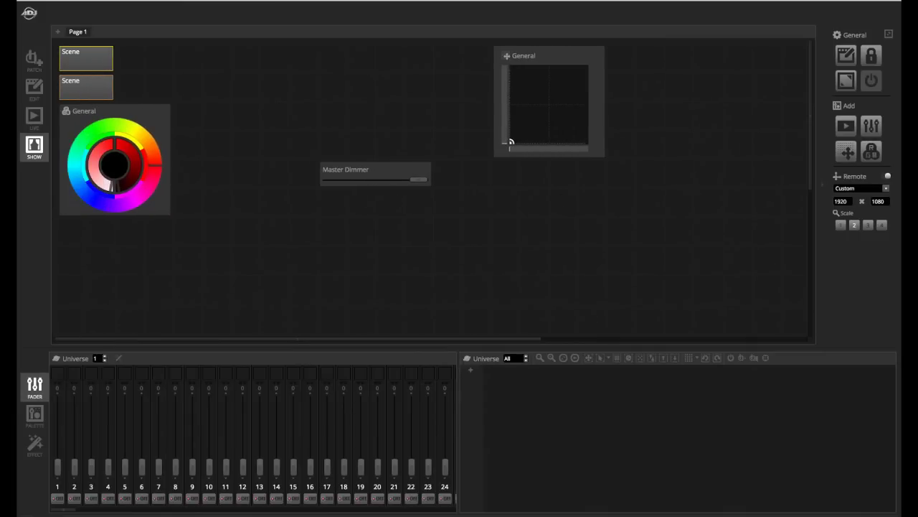
- Review the Live, Edit and Patch views, the application and file commands, and the Palette and Effect tools
click(33, 115)
click(34, 87)
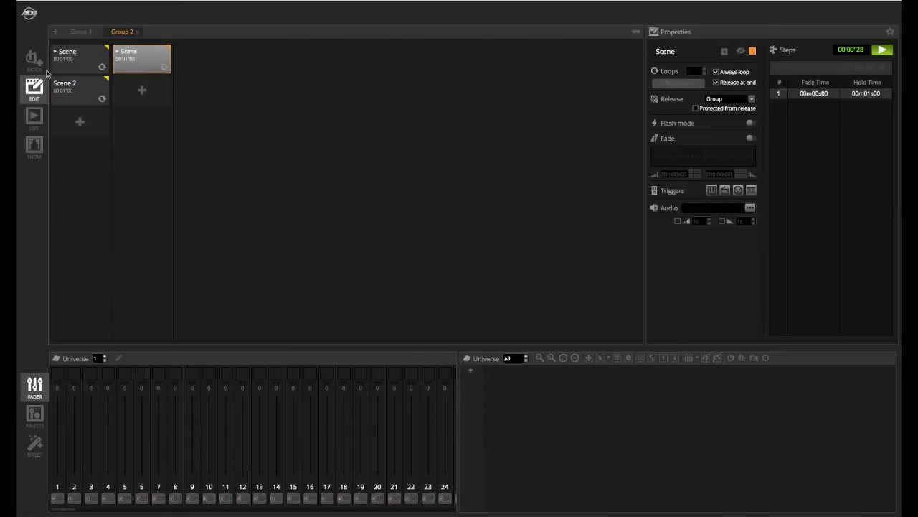
click(40, 63)
click(50, 1)
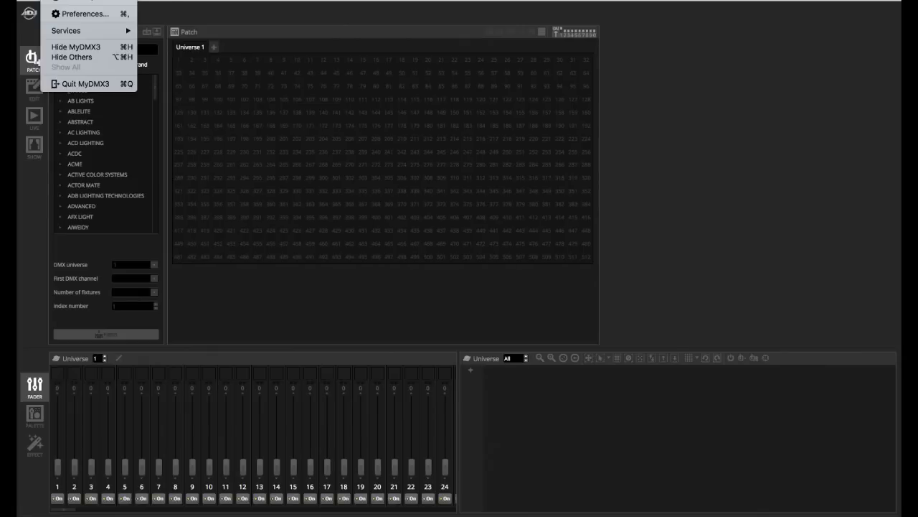
mouse_move(122, 1)
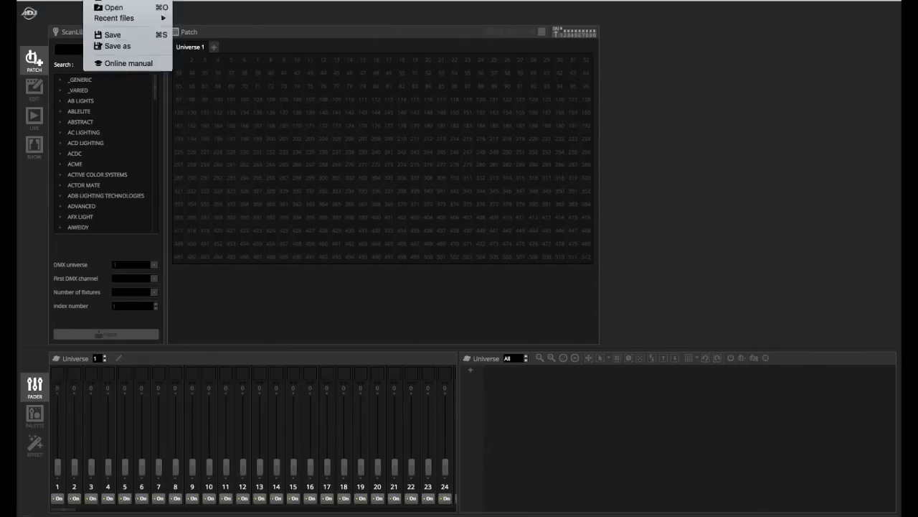
mouse_move(50, 0)
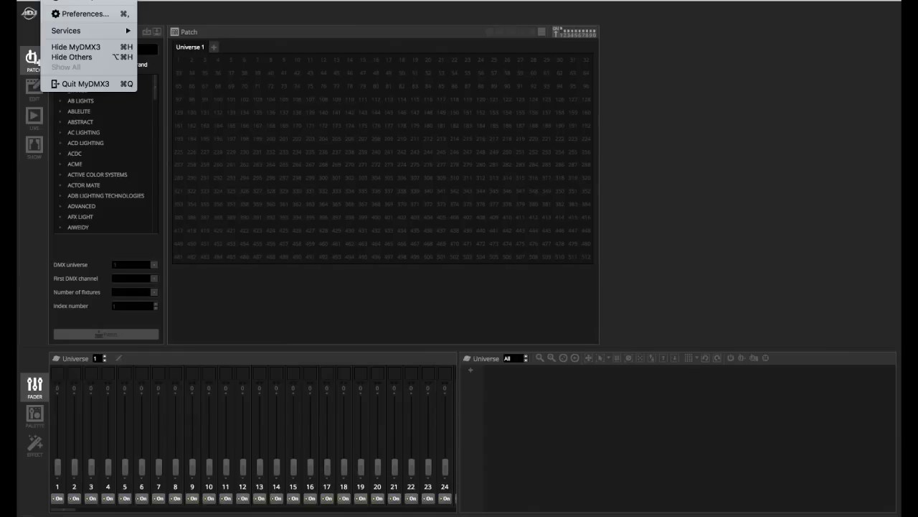
click(585, 191)
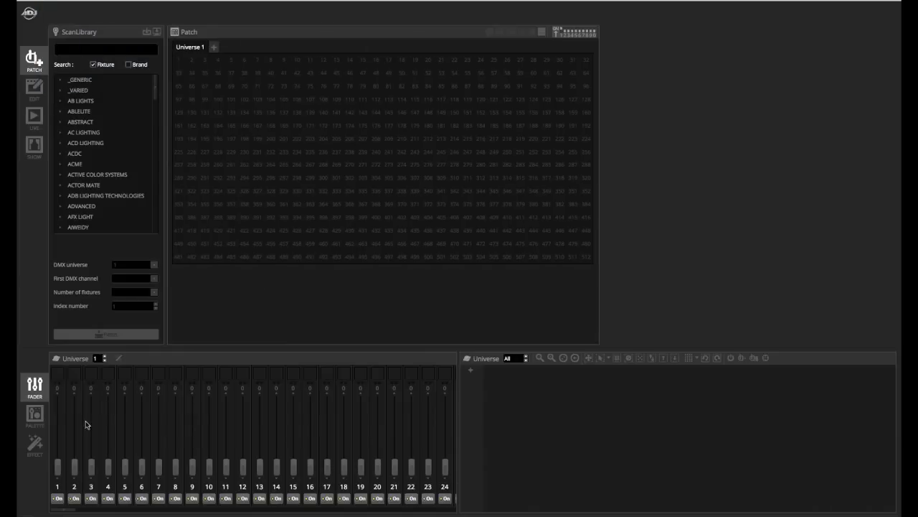
click(27, 422)
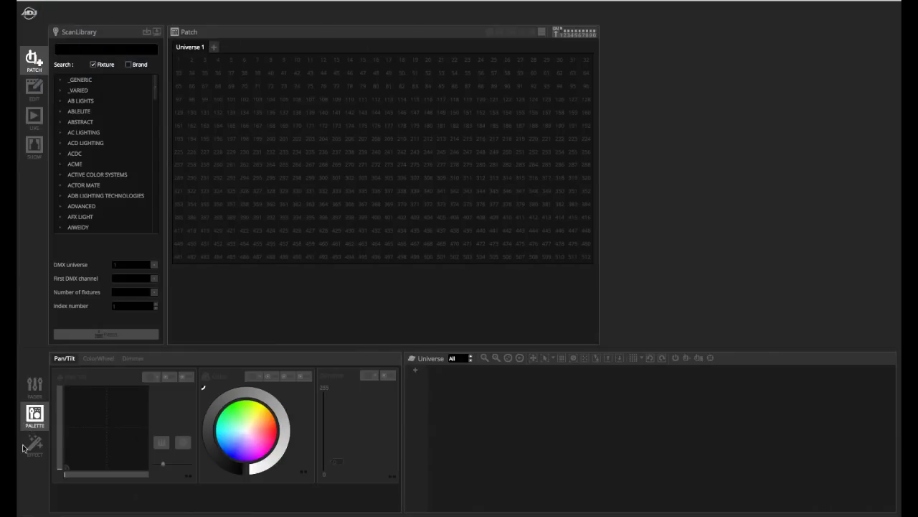
click(29, 445)
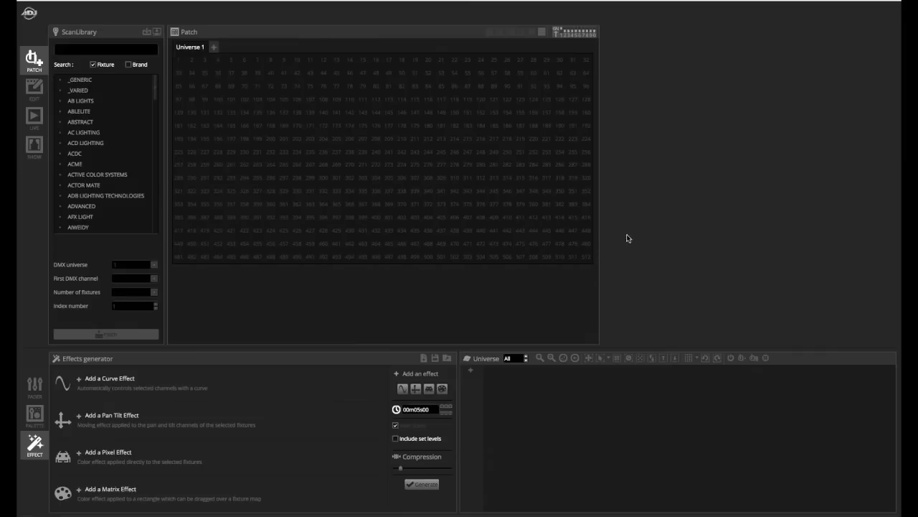
- Switch to the shared screen in Zoom and display the 3D visualizer's build view
mouse_move(567, 513)
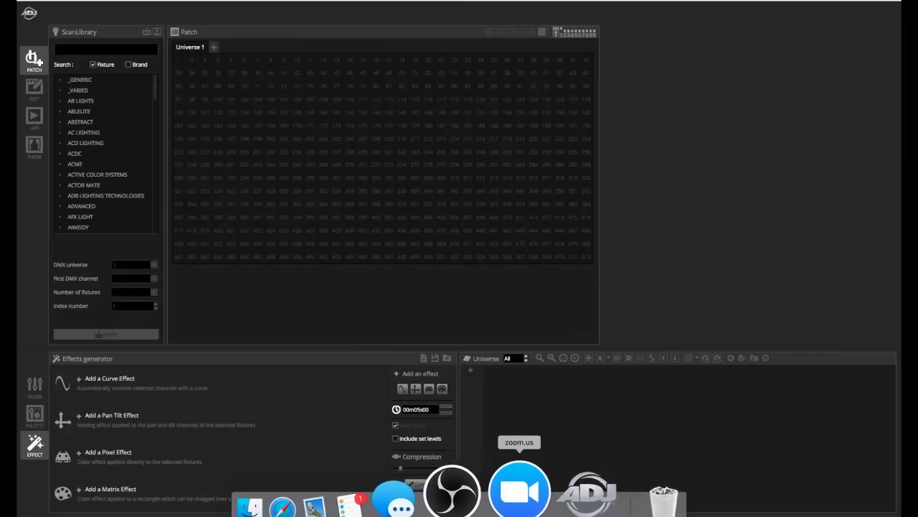
click(527, 498)
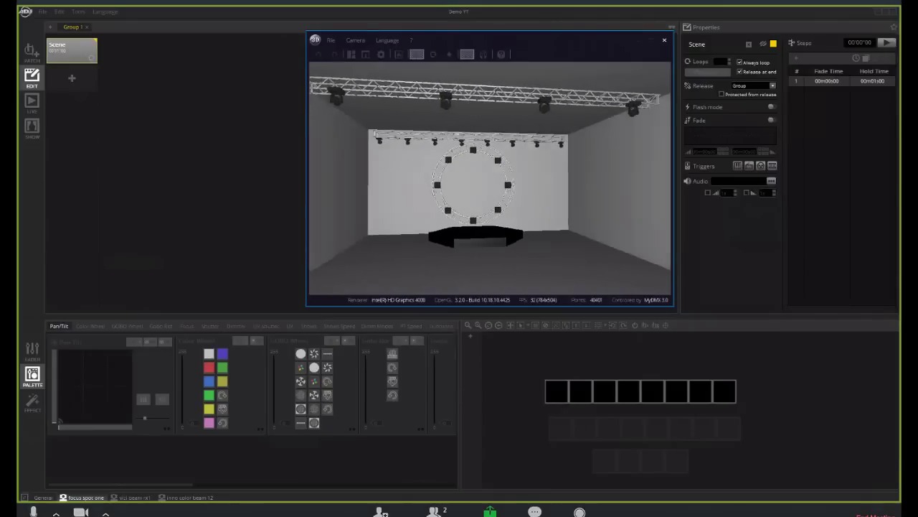
click(350, 55)
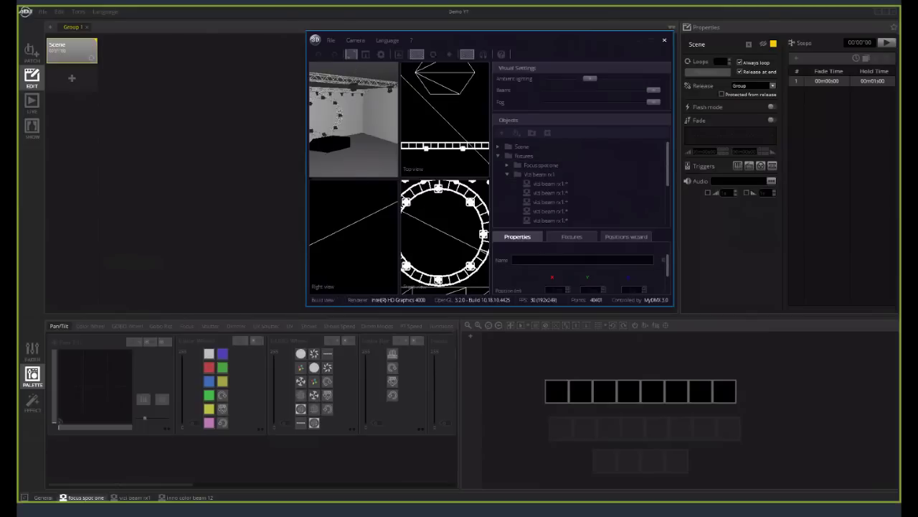
- Lower the visualizer's ambient lighting to near darkness and show the full live view in its repositioned window
click(349, 55)
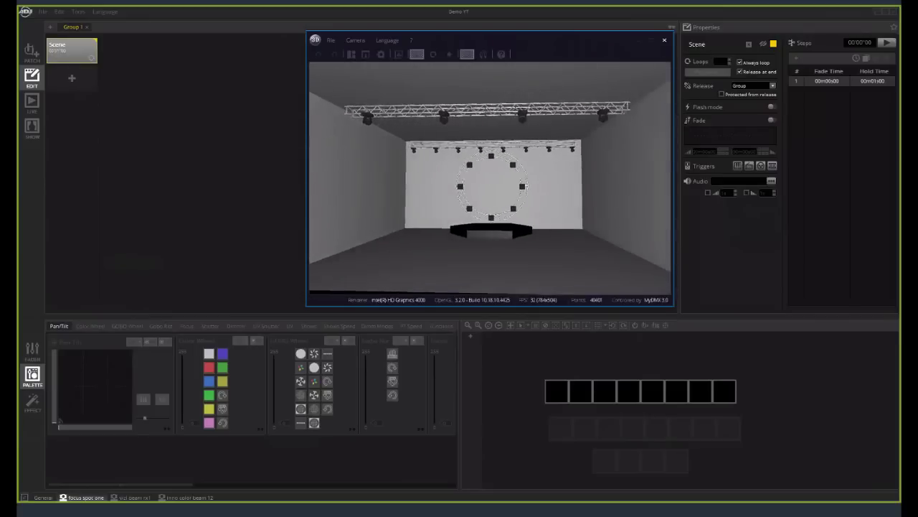
click(350, 56)
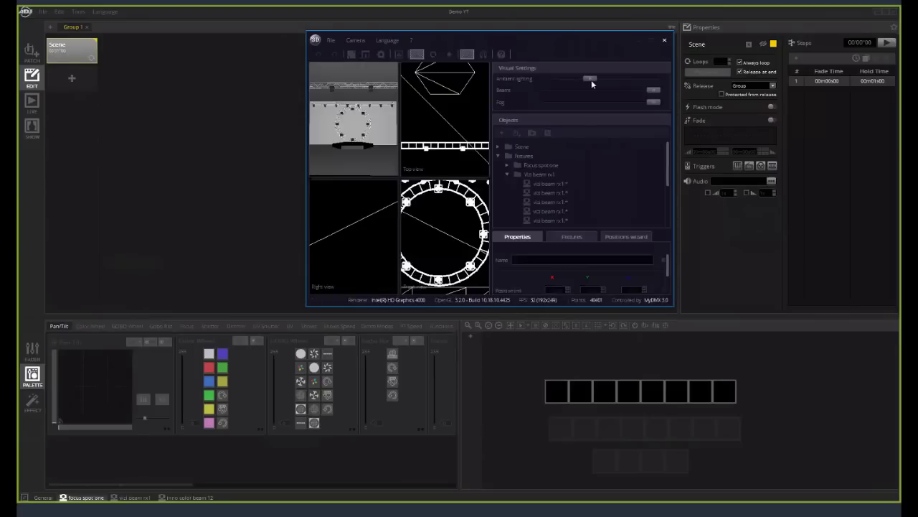
drag(576, 85, 551, 81)
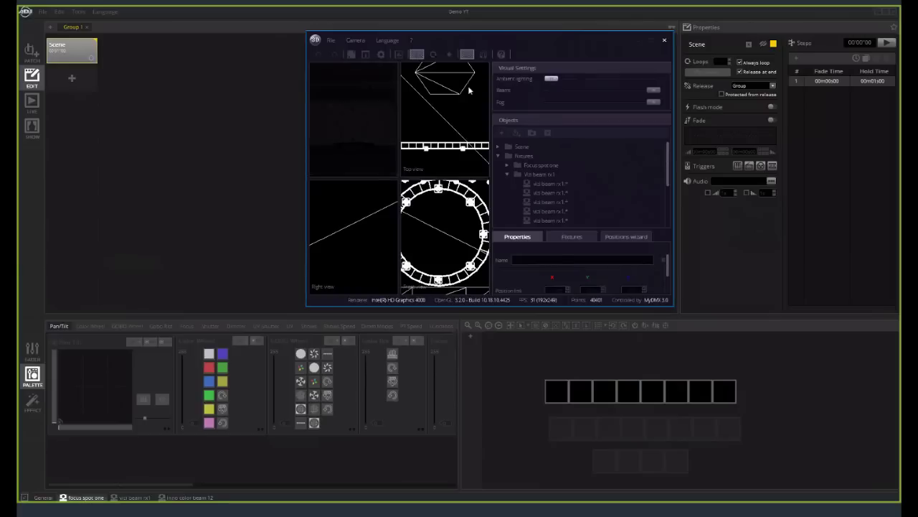
click(353, 58)
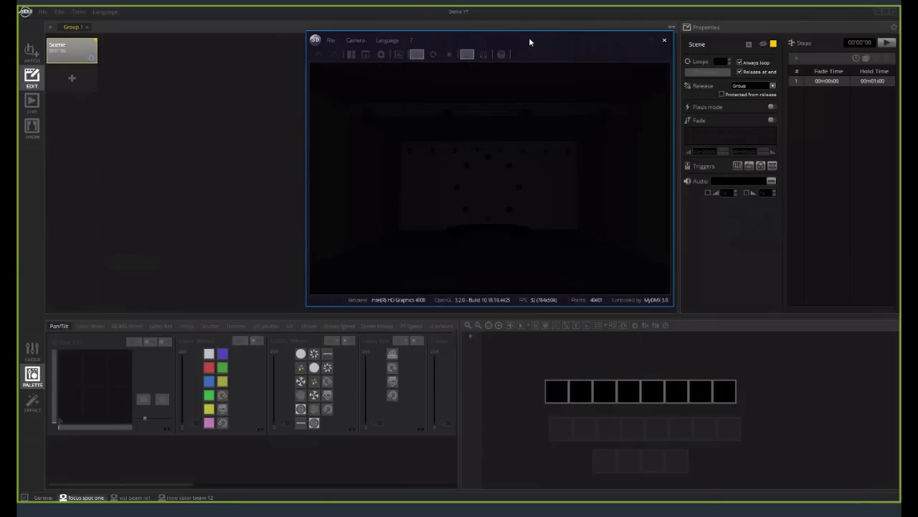
drag(529, 37, 499, 33)
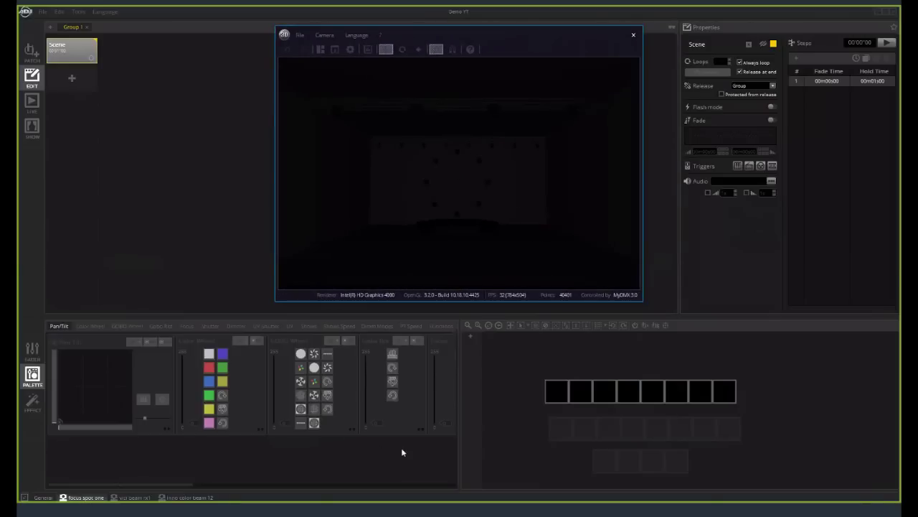
- Select all fixtures in the General palette, switch them on white at dimmer 255, and move their pan/tilt point above centre
click(43, 497)
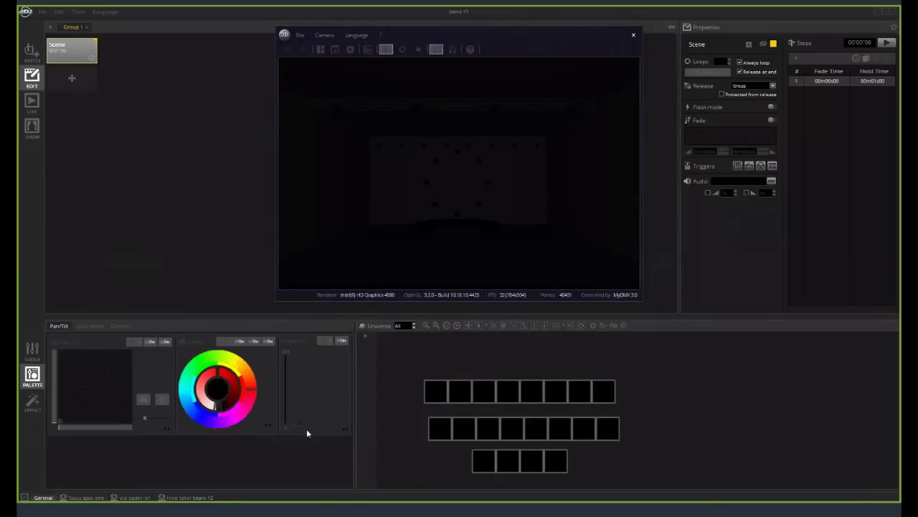
drag(407, 367, 682, 490)
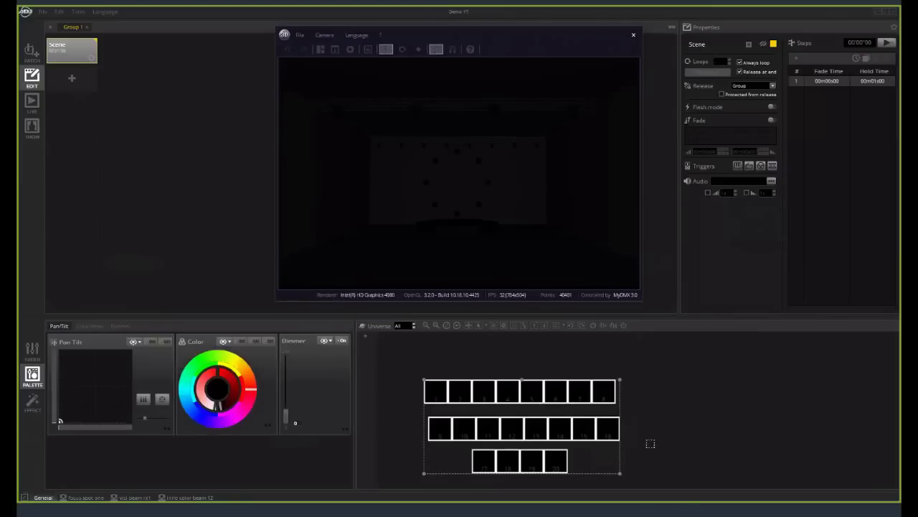
click(623, 324)
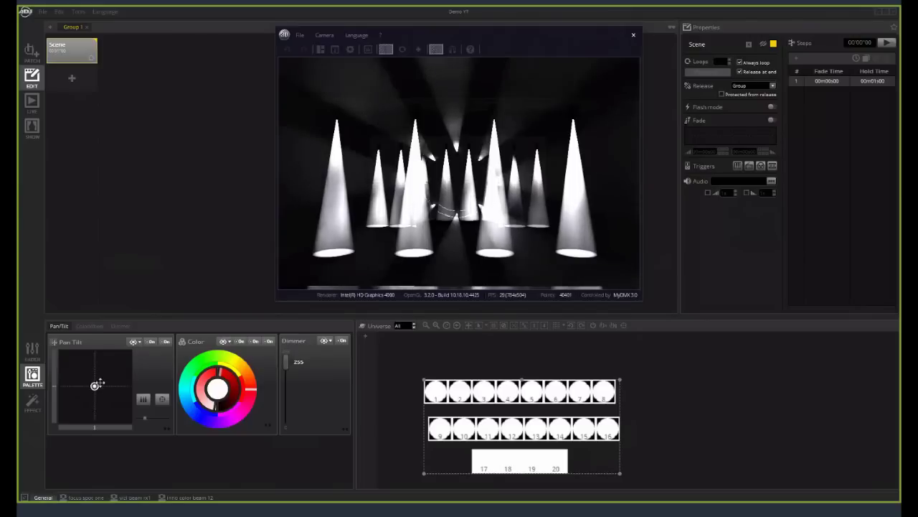
drag(94, 387, 95, 367)
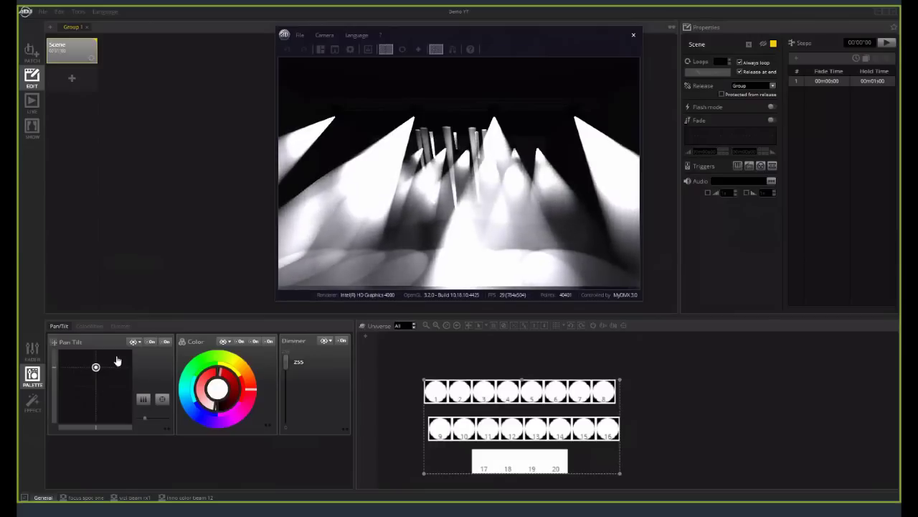
- Try different beam and fog levels in the visualizer's visual settings with the 3D view enlarged, and return fog to maximum
click(464, 171)
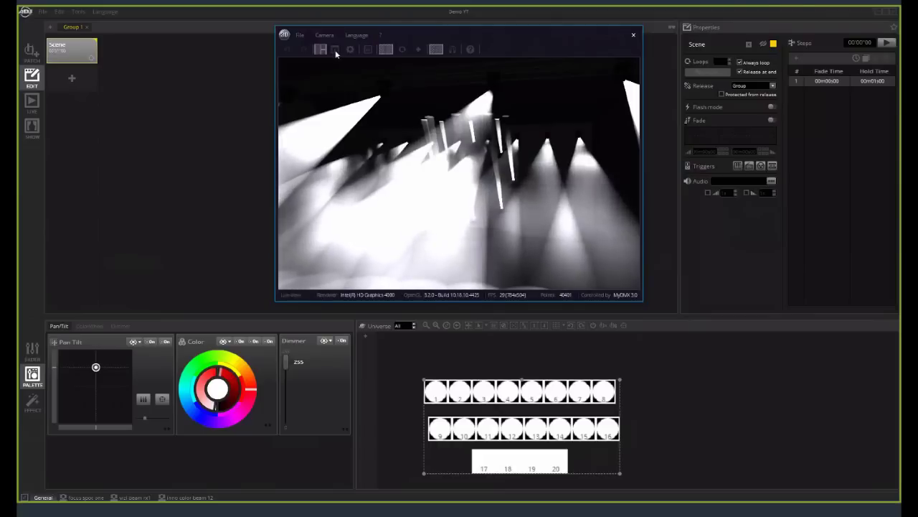
click(334, 50)
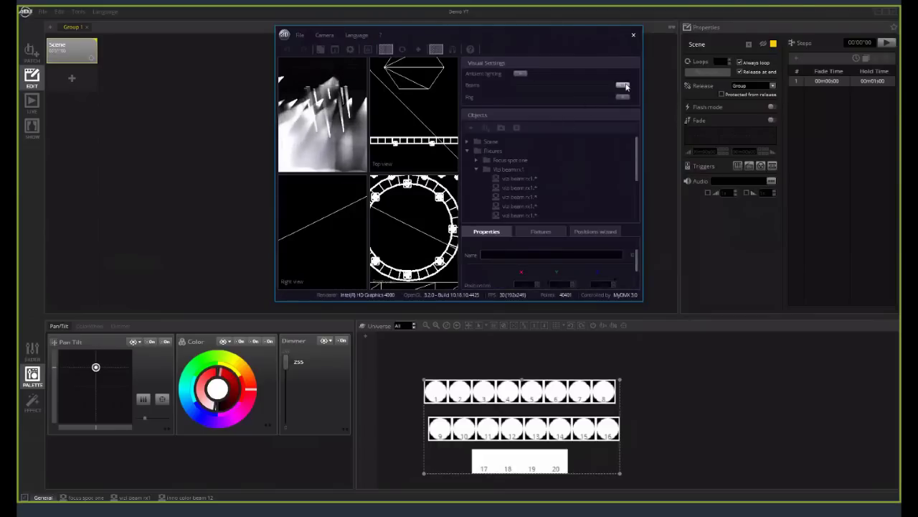
mouse_move(624, 86)
mouse_down()
mouse_move(553, 88)
mouse_move(633, 93)
mouse_up()
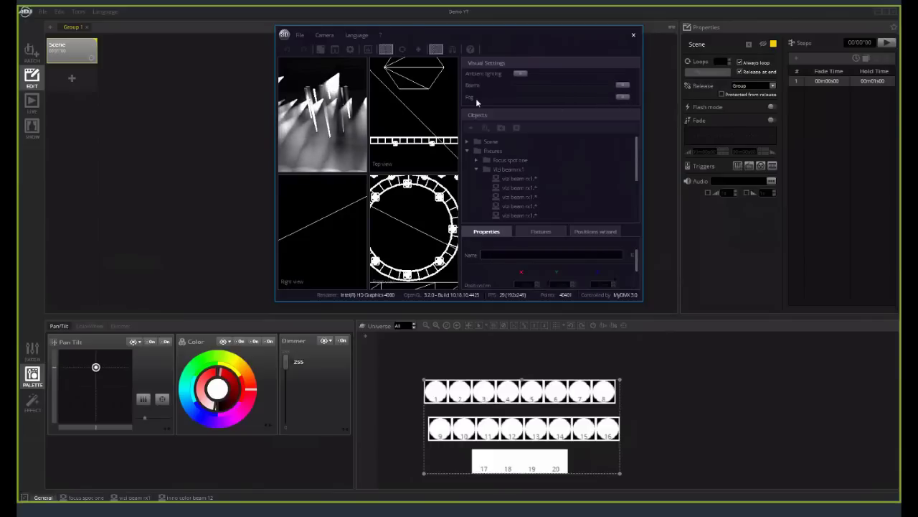
drag(609, 98, 574, 98)
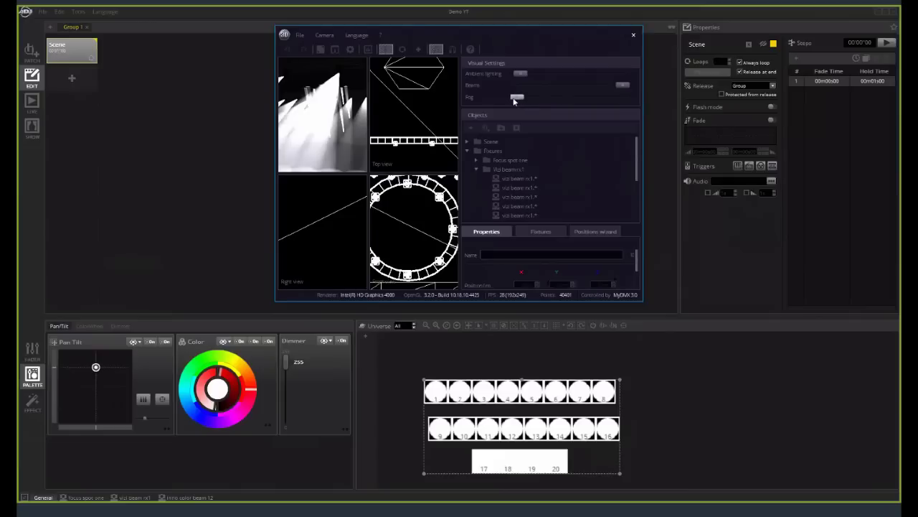
key(space)
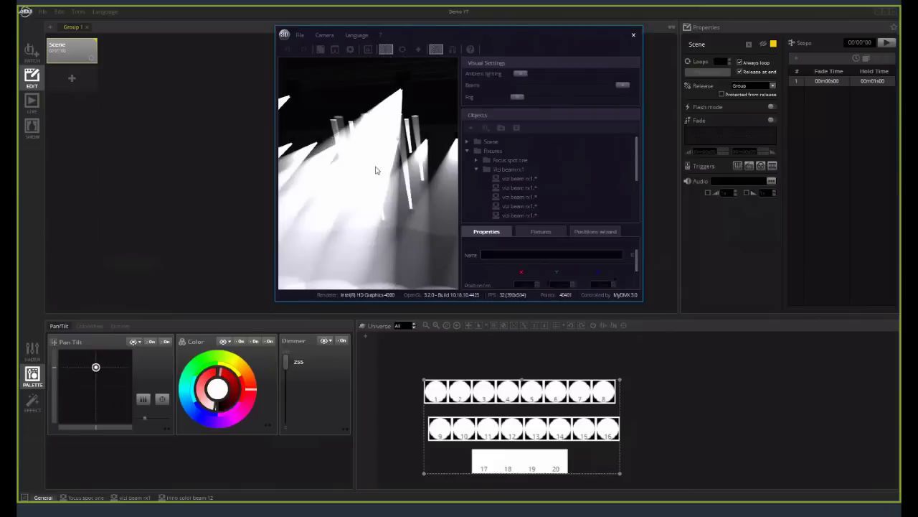
drag(323, 158, 380, 156)
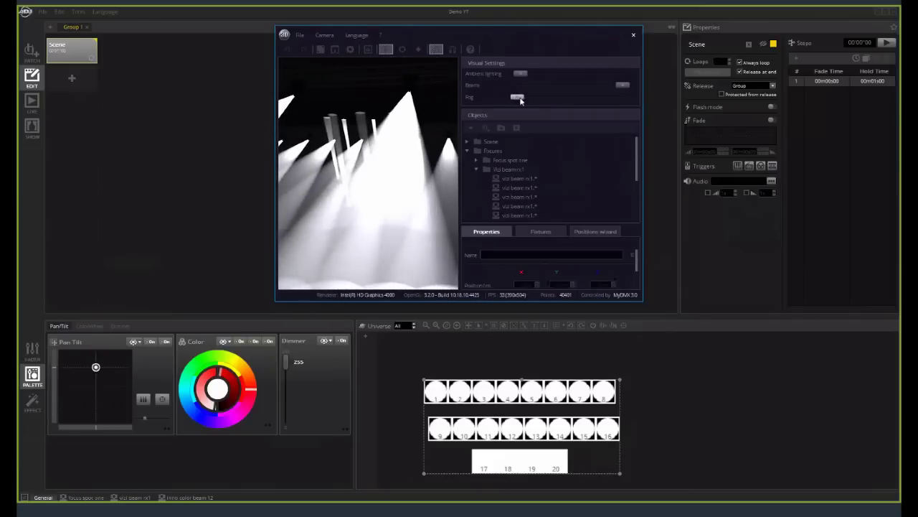
drag(517, 97, 544, 101)
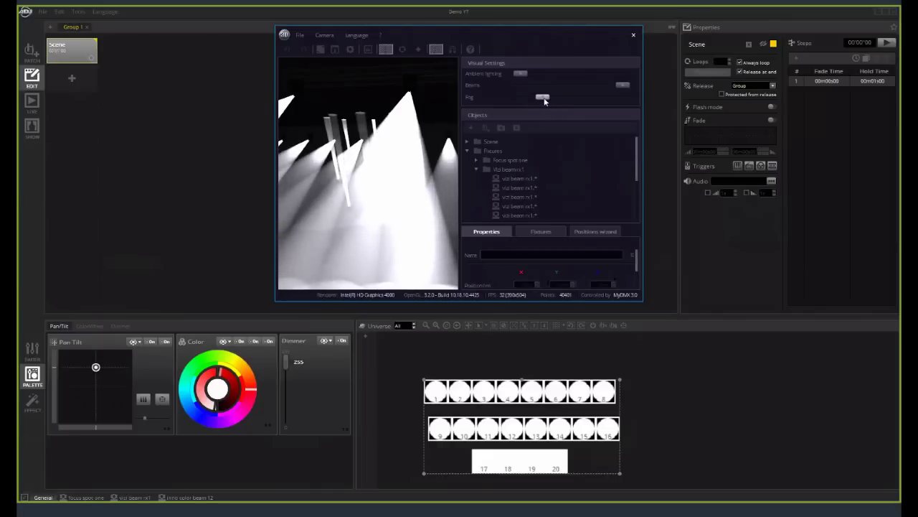
drag(573, 97, 659, 113)
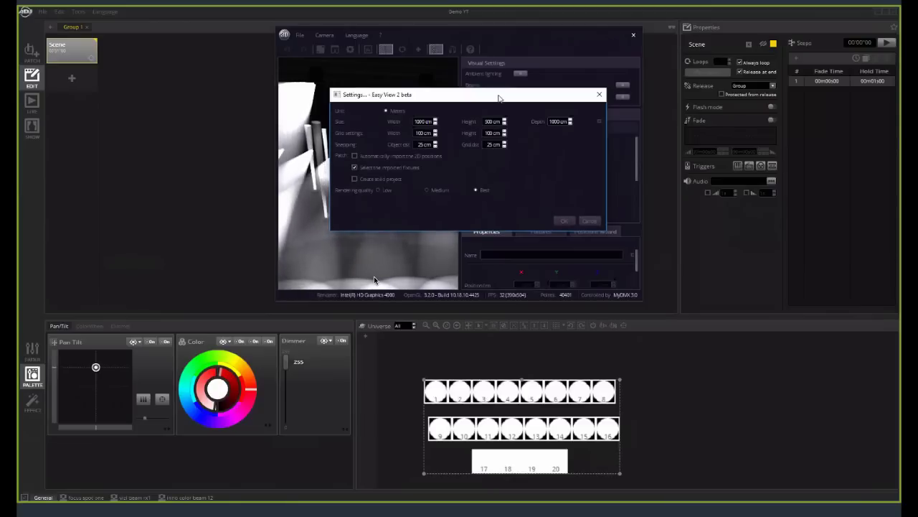
- Review the visualizer's settings for room size, grid, snapping, patch import and rendering quality without changing them
drag(500, 98, 655, 152)
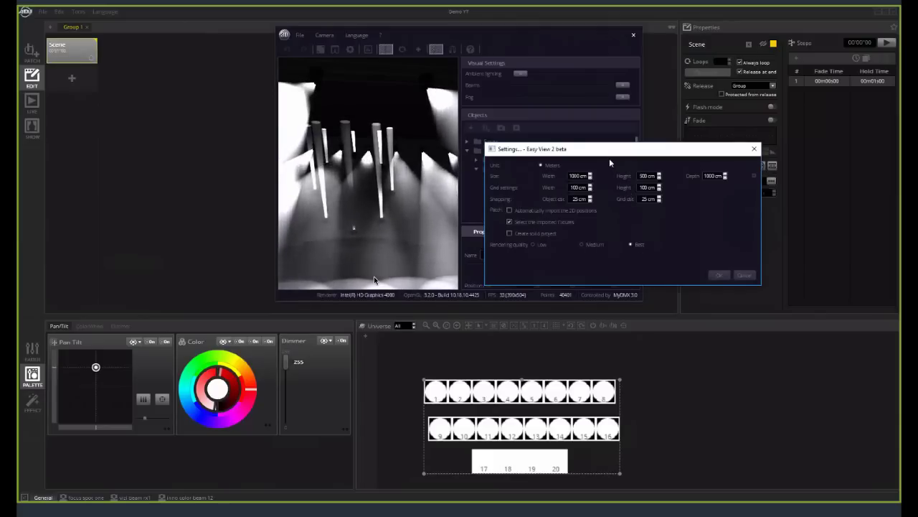
drag(608, 153, 642, 111)
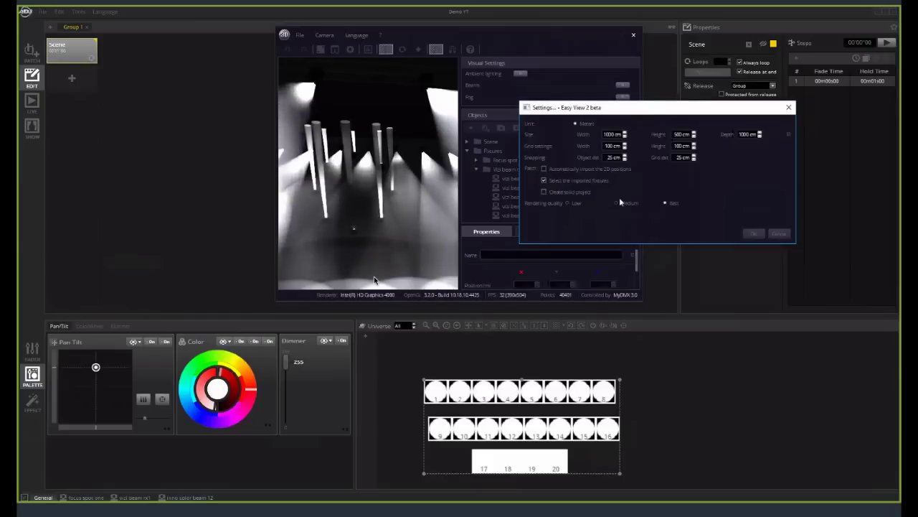
click(780, 235)
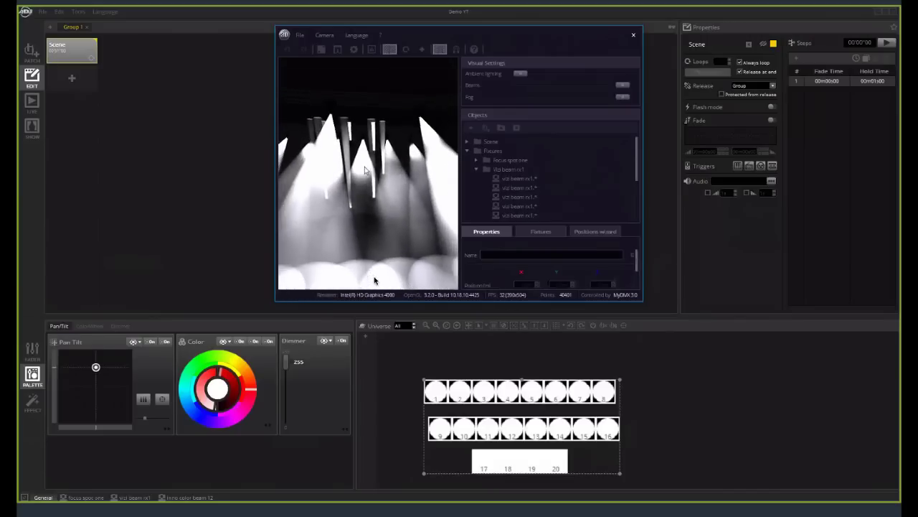
- Return the visualizer to the full live view and move all fixtures' pan/tilt point slightly off the centre line
click(322, 50)
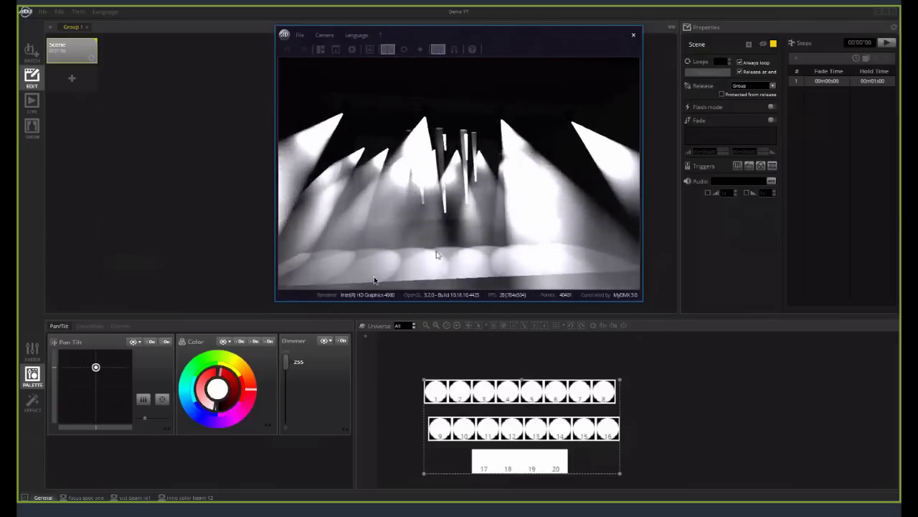
drag(96, 370, 93, 372)
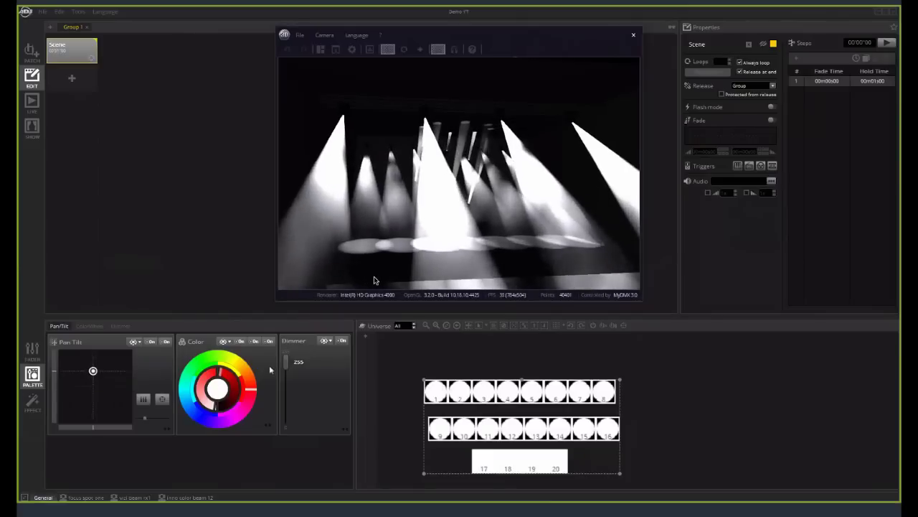
- Colour the top row of eight fixtures yellow with the General colour wheel, settling on a deeper golden shade
drag(391, 370, 653, 396)
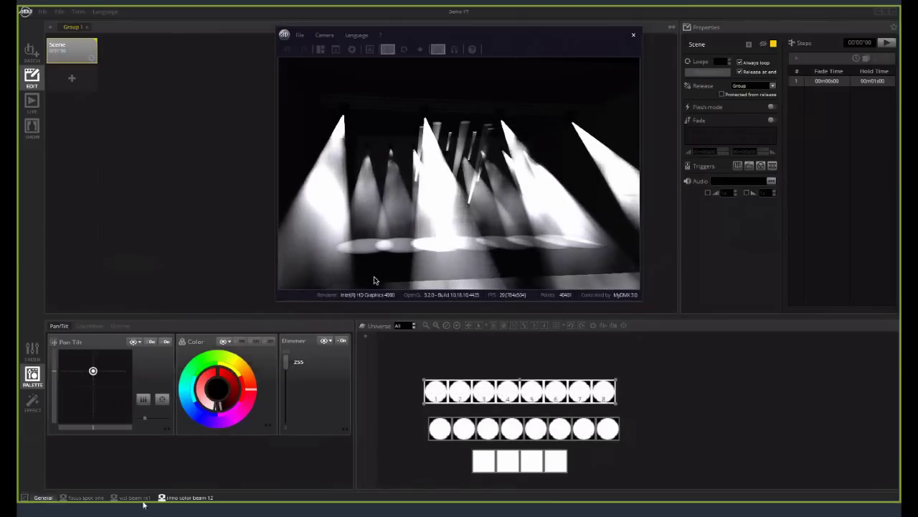
click(252, 387)
mouse_move(252, 387)
mouse_down()
mouse_move(233, 357)
mouse_move(193, 365)
mouse_move(246, 370)
mouse_up()
right_click(246, 370)
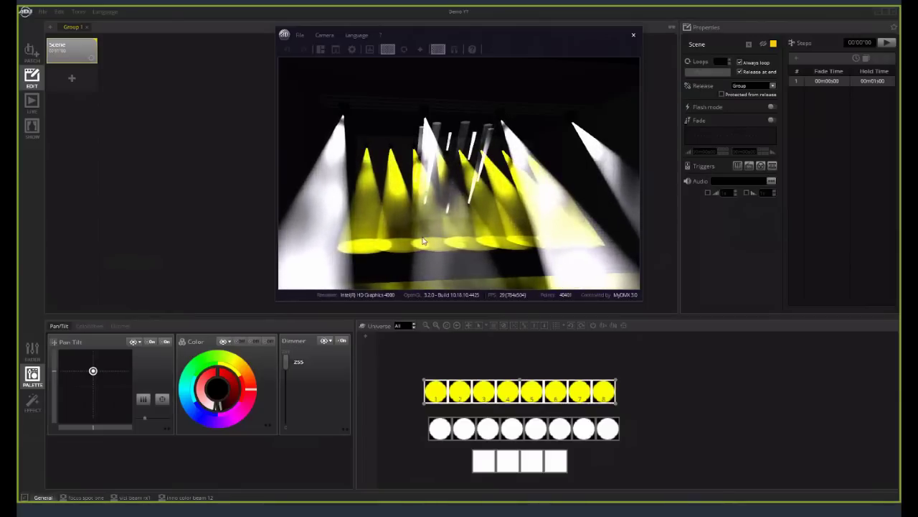
click(470, 213)
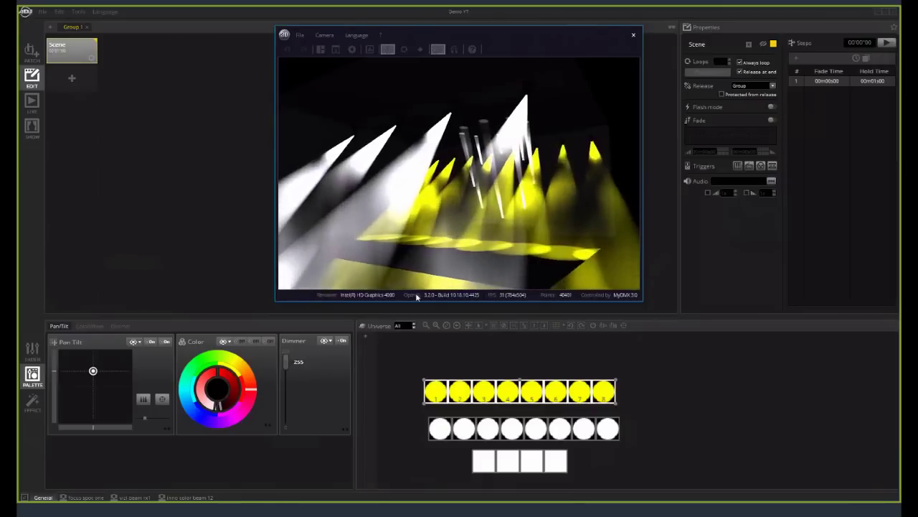
click(250, 387)
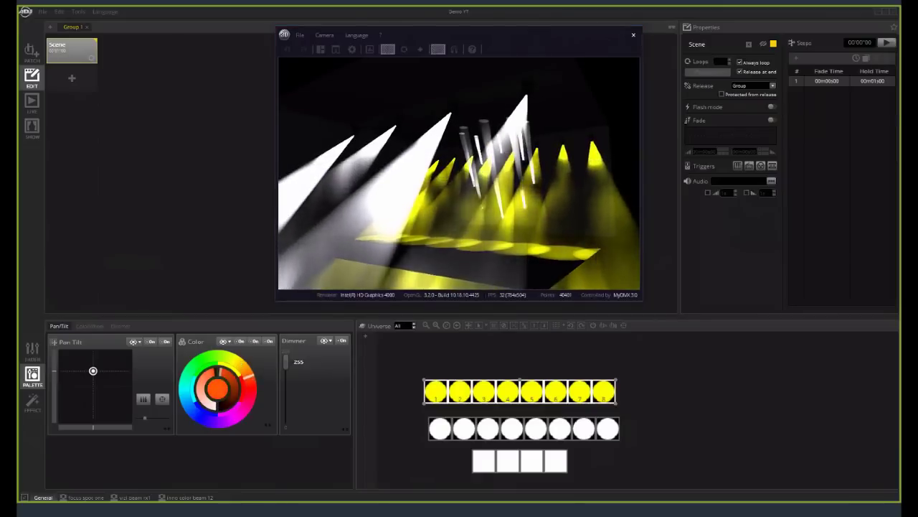
click(248, 375)
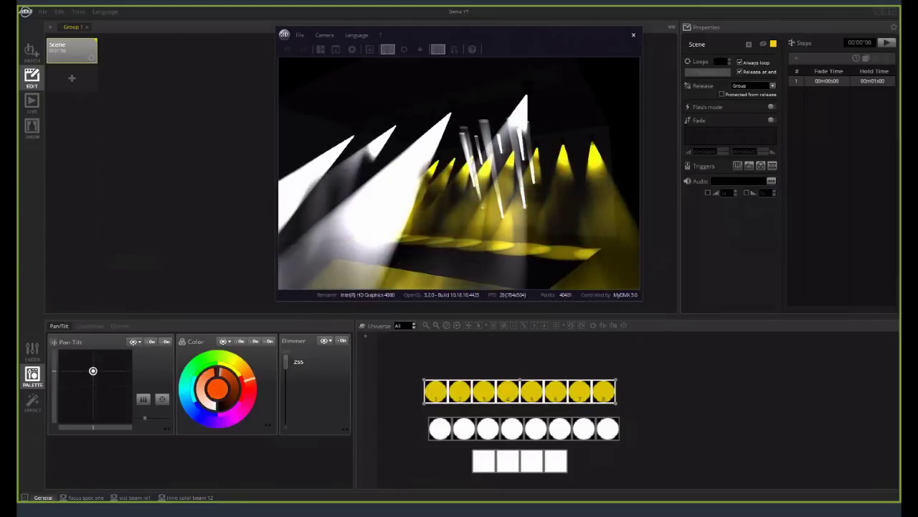
click(223, 340)
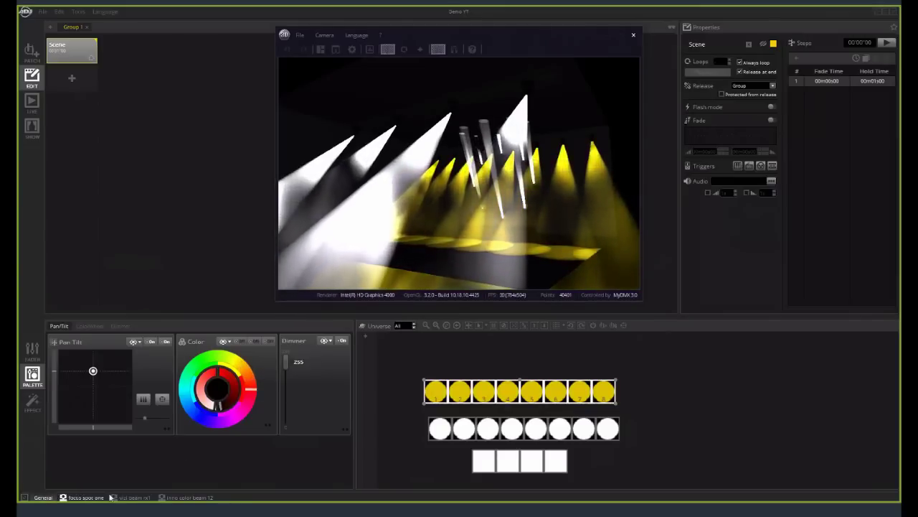
- Try purple and yellow on the middle row of eight fixtures with the General colour wheel, settling on red
drag(410, 423, 686, 440)
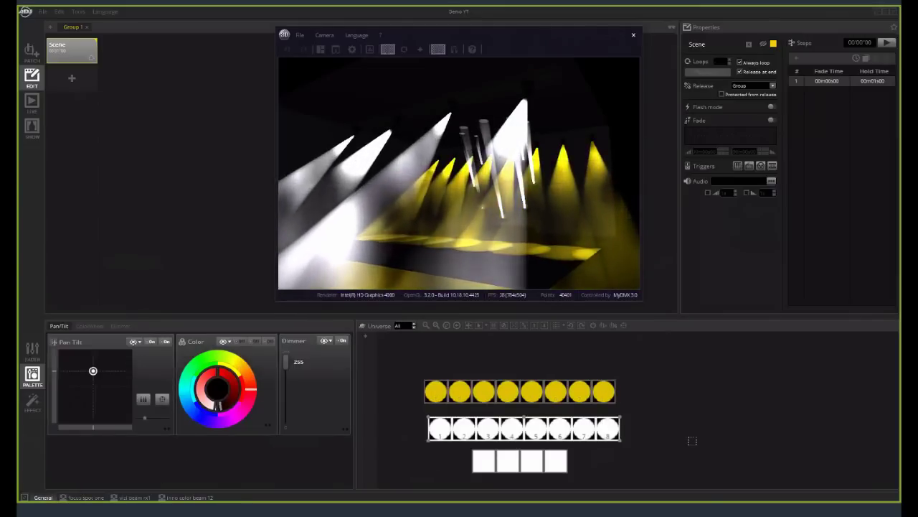
click(247, 405)
drag(247, 405, 195, 431)
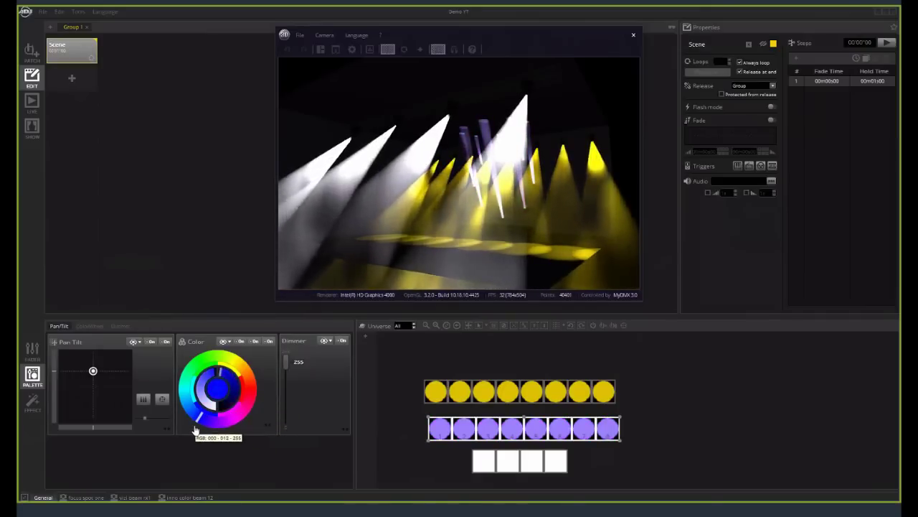
mouse_move(194, 431)
mouse_down()
mouse_move(197, 371)
mouse_move(207, 358)
mouse_move(230, 365)
mouse_up()
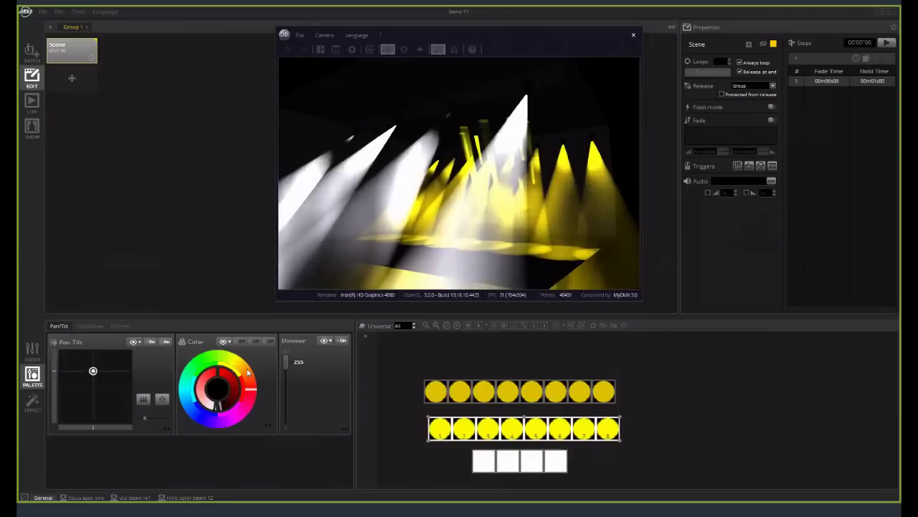
mouse_move(251, 391)
mouse_down()
mouse_move(243, 422)
mouse_move(249, 404)
mouse_up()
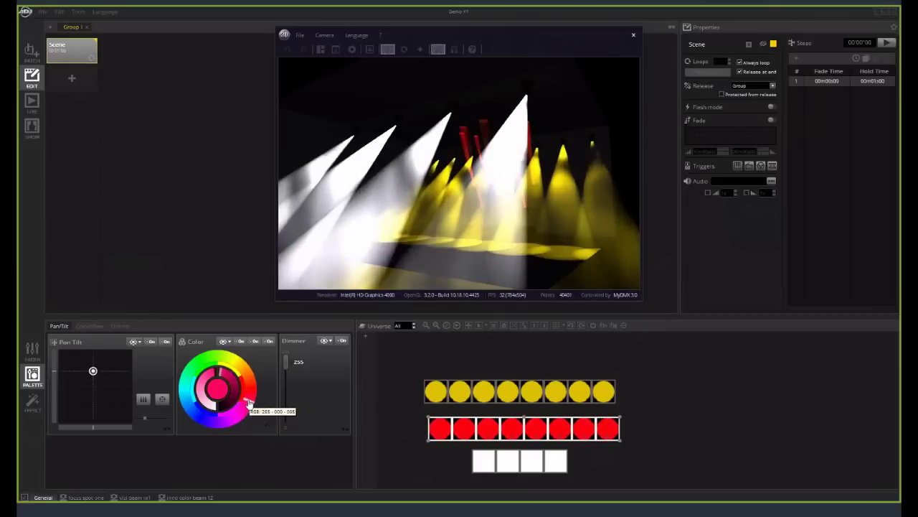
right_click(249, 404)
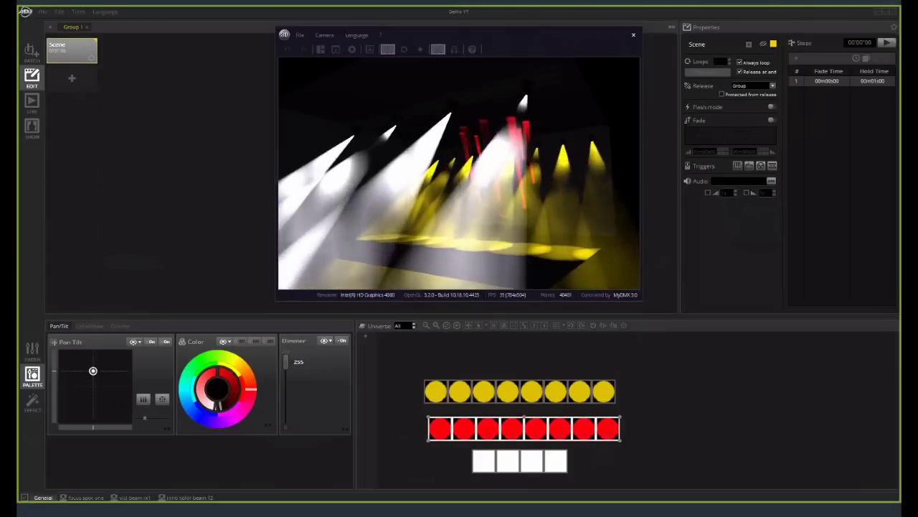
click(251, 390)
drag(249, 405, 248, 405)
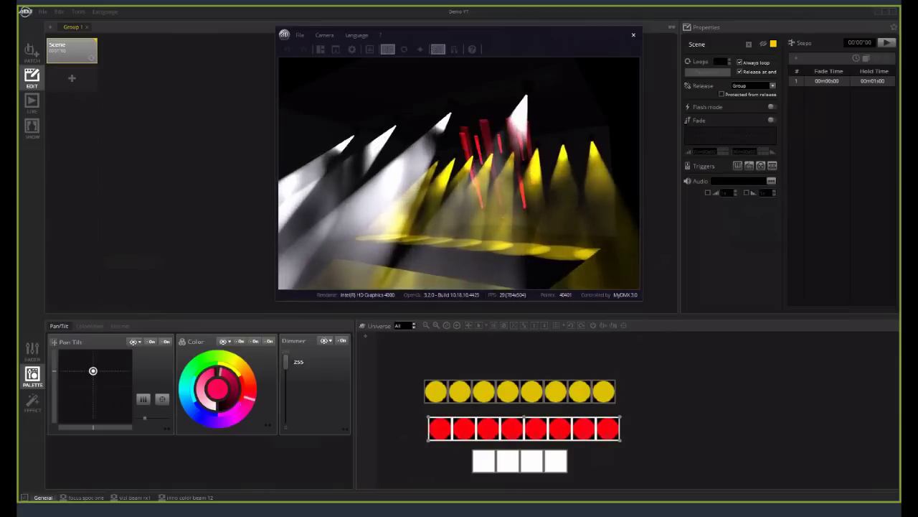
- Try magenta and split blue-lavender on the vizi beam rx1 fixtures, settling on deep indigo, and shift their pan/tilt point downwards
click(125, 498)
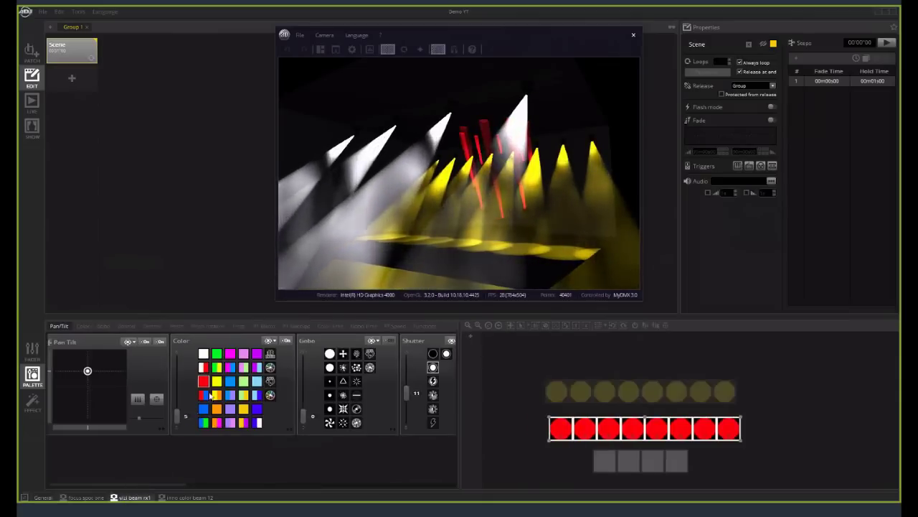
click(228, 368)
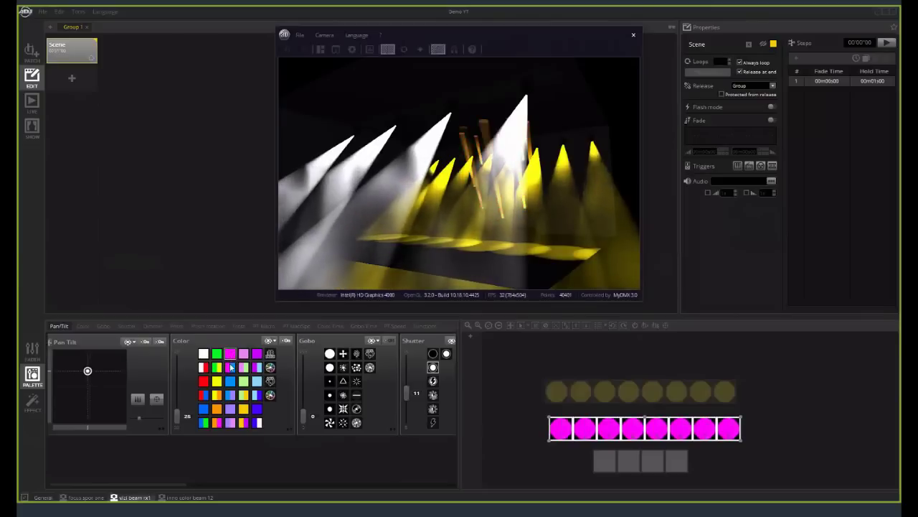
click(229, 394)
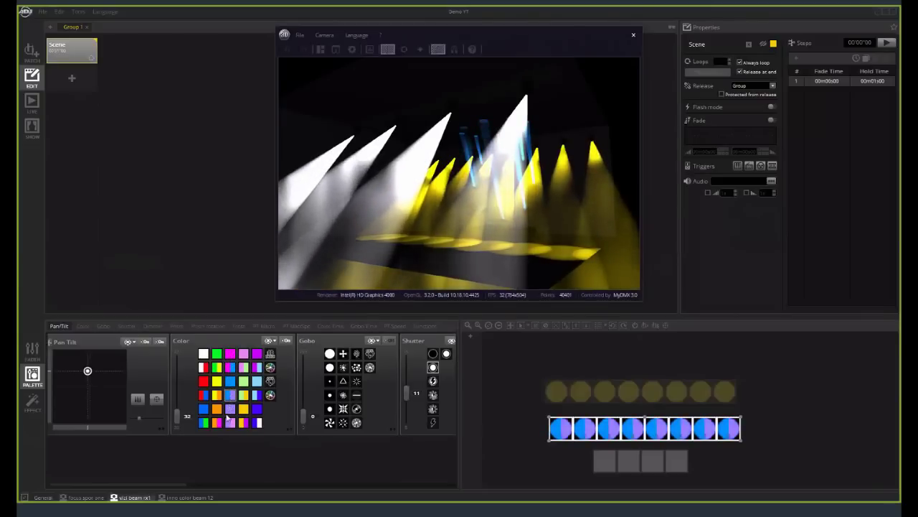
click(257, 410)
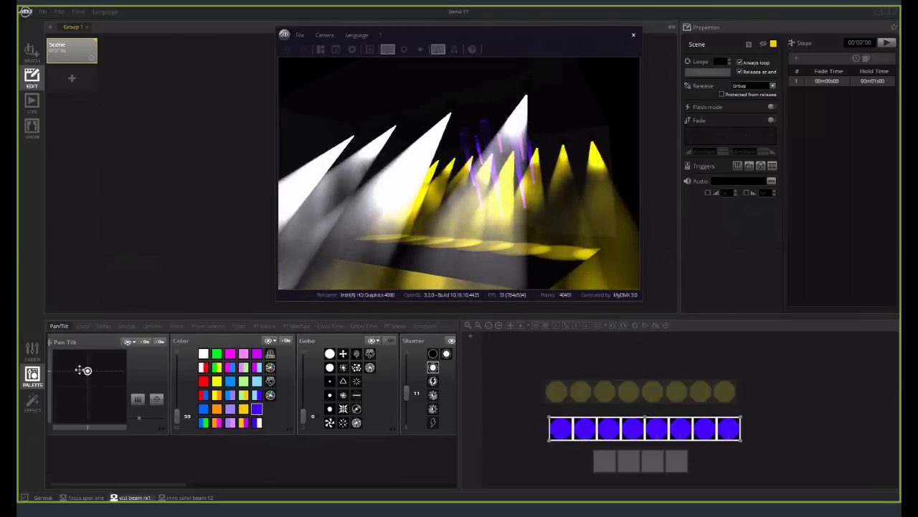
drag(88, 378, 85, 393)
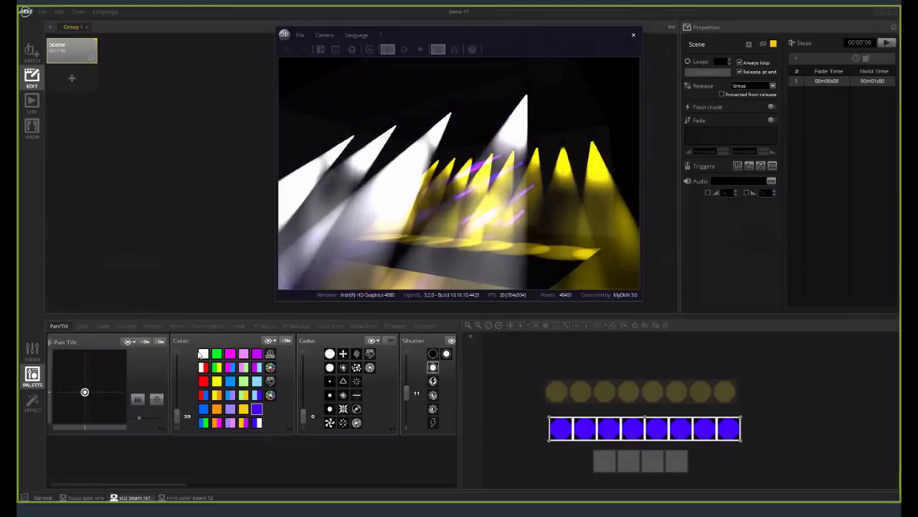
- Try split light-blue/indigo, purple, blue and white colour presets on the vizi beam rx1 fixtures, settling on red
click(257, 395)
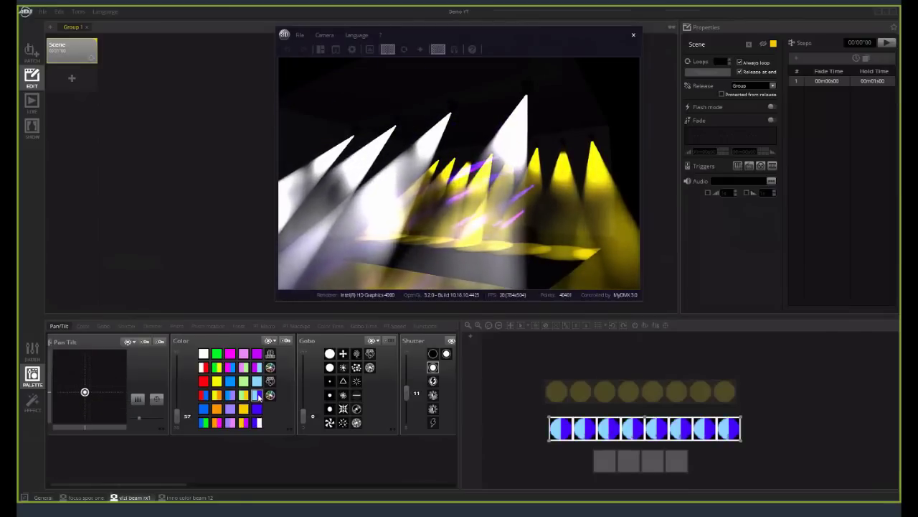
click(256, 355)
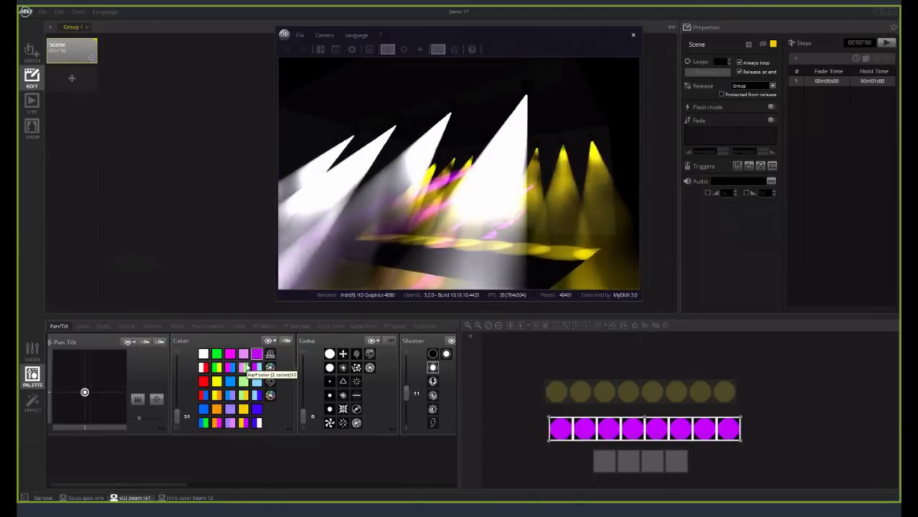
click(257, 398)
click(227, 384)
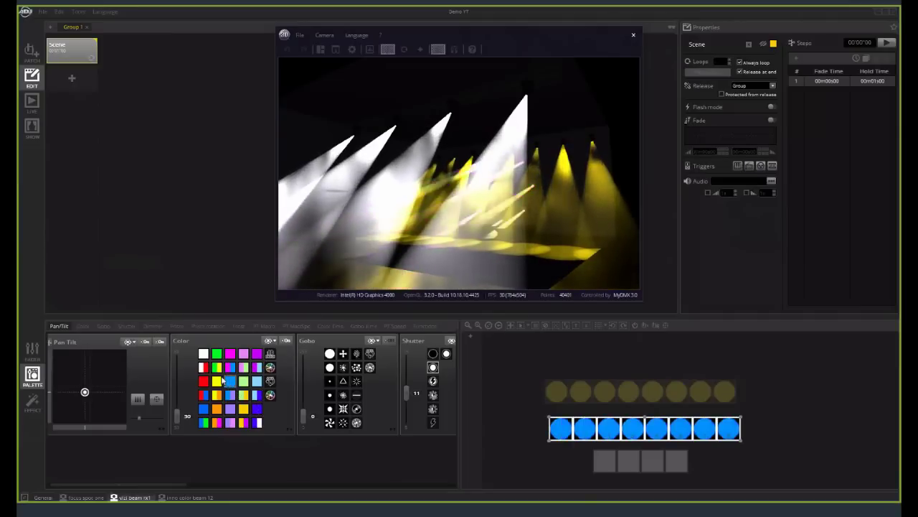
click(203, 353)
click(205, 380)
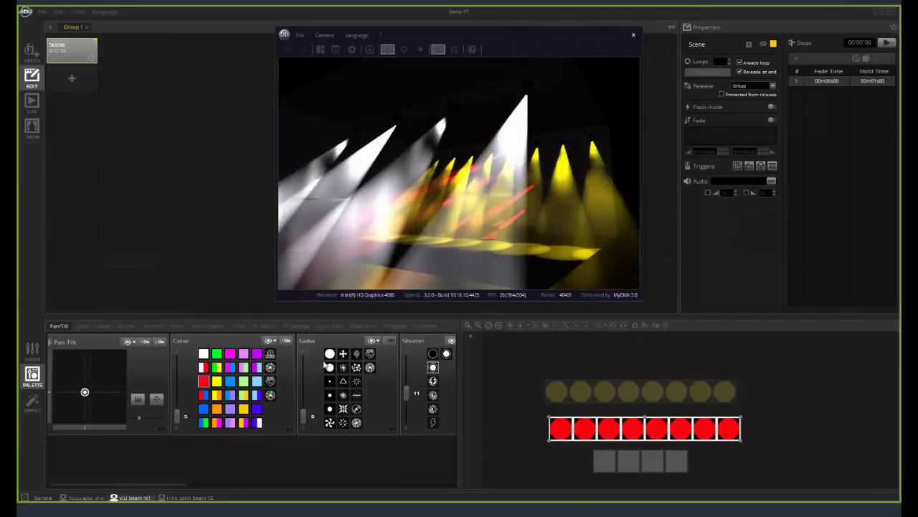
- Try the circular gobos on the vizi beam rx1 fixtures, settling on the small circle at 13, and colour them blue
click(330, 368)
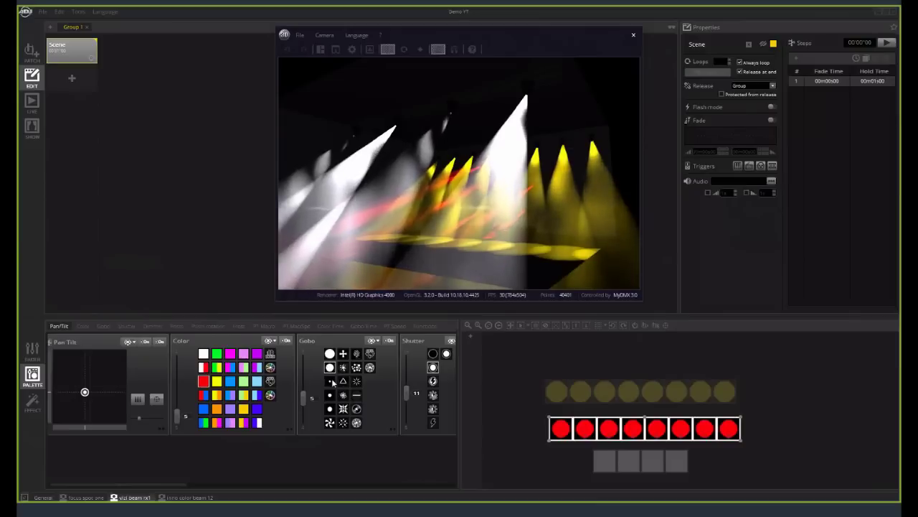
click(330, 381)
click(328, 395)
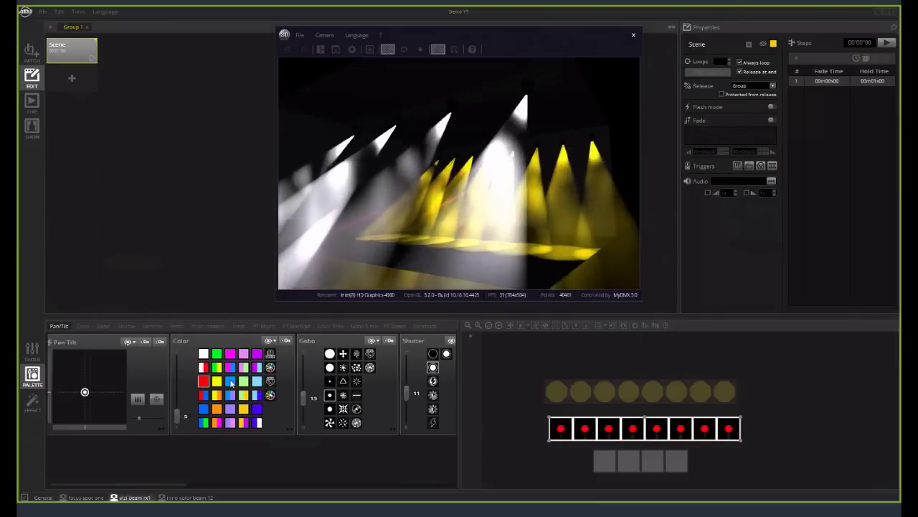
- Colour the four inno color beam 12 fixtures violet and shift their pan/tilt point slightly downwards
click(195, 498)
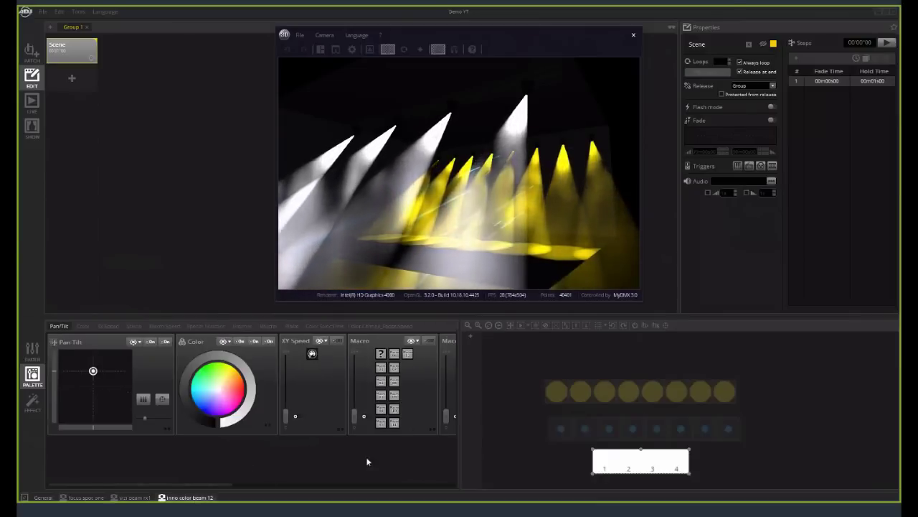
click(244, 390)
click(214, 415)
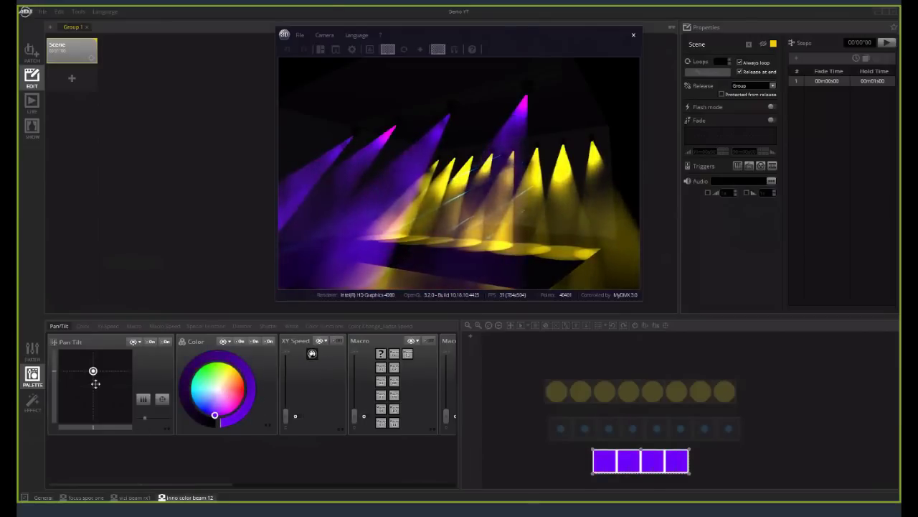
drag(94, 371, 97, 384)
- Try gobos on the focus spot one fixtures, settling on the speckled pattern at 44, and set the gobo rotation to 136
mouse_move(405, 214)
mouse_down()
mouse_move(337, 214)
mouse_move(404, 212)
mouse_move(412, 223)
mouse_up()
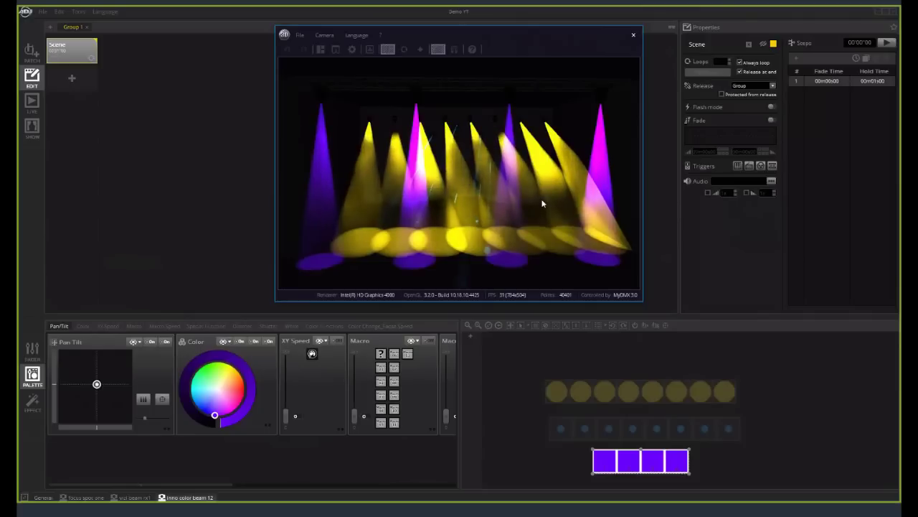
mouse_move(542, 205)
mouse_down()
mouse_move(517, 208)
mouse_move(543, 202)
mouse_up()
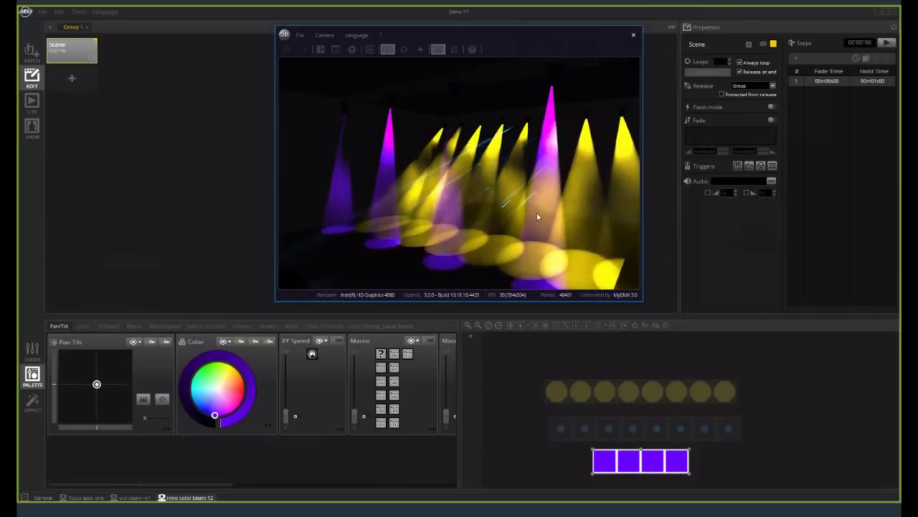
drag(536, 216, 502, 244)
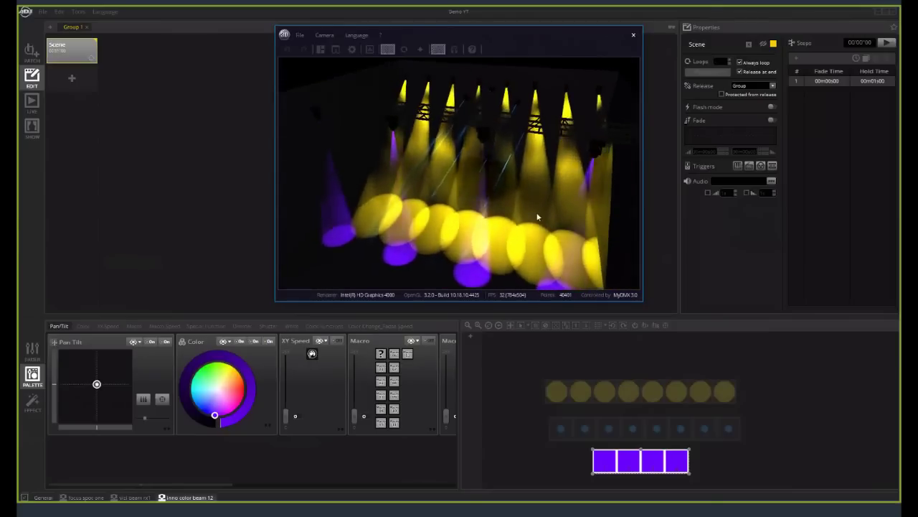
click(93, 498)
click(300, 381)
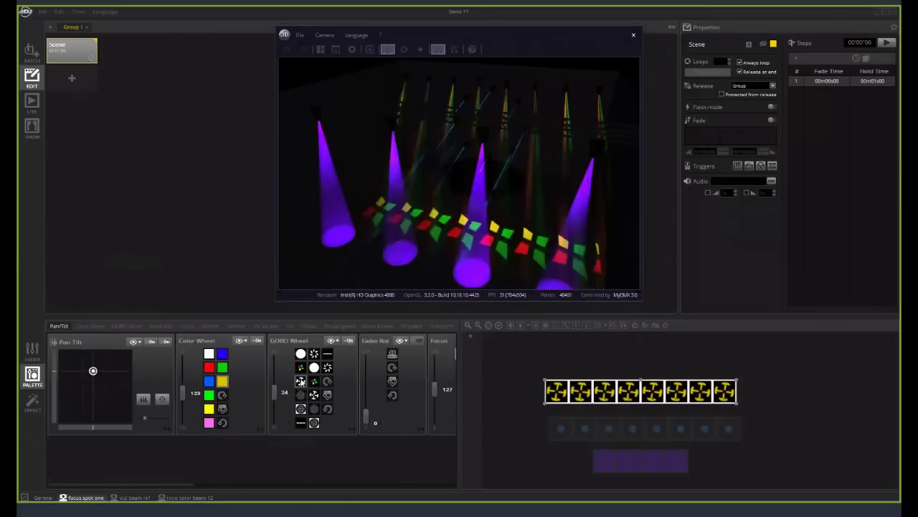
click(301, 408)
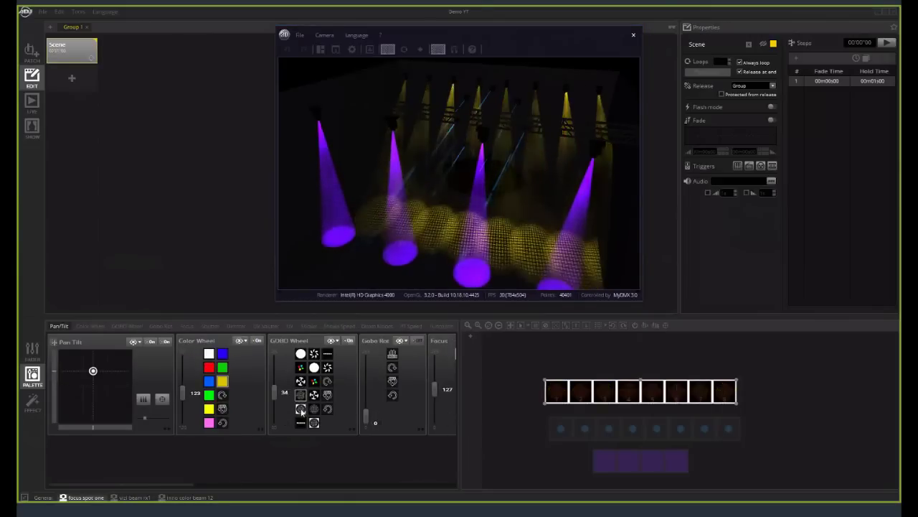
click(392, 369)
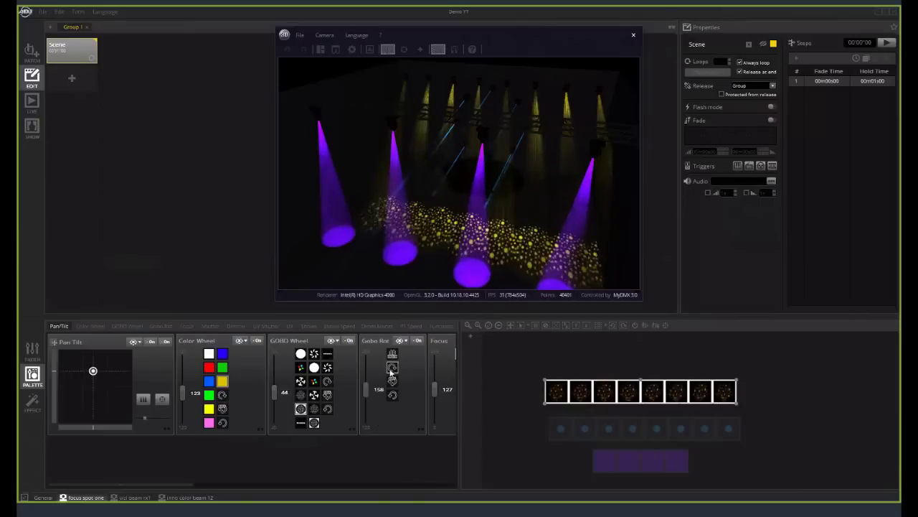
drag(366, 368, 368, 409)
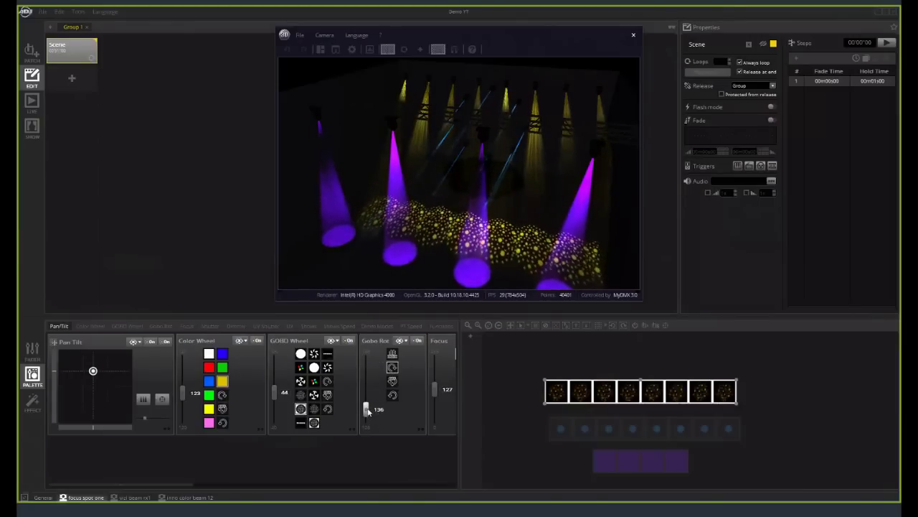
- Switch the focus spot one fixtures to the row-of-dots gobo and inspect the beams up close in the visualizer
click(302, 423)
drag(410, 236, 414, 235)
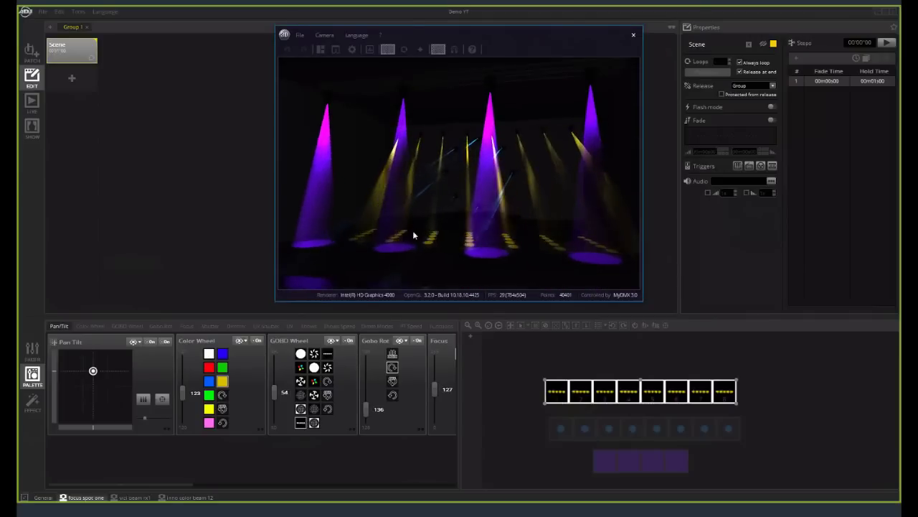
scroll(412, 230, up, 5)
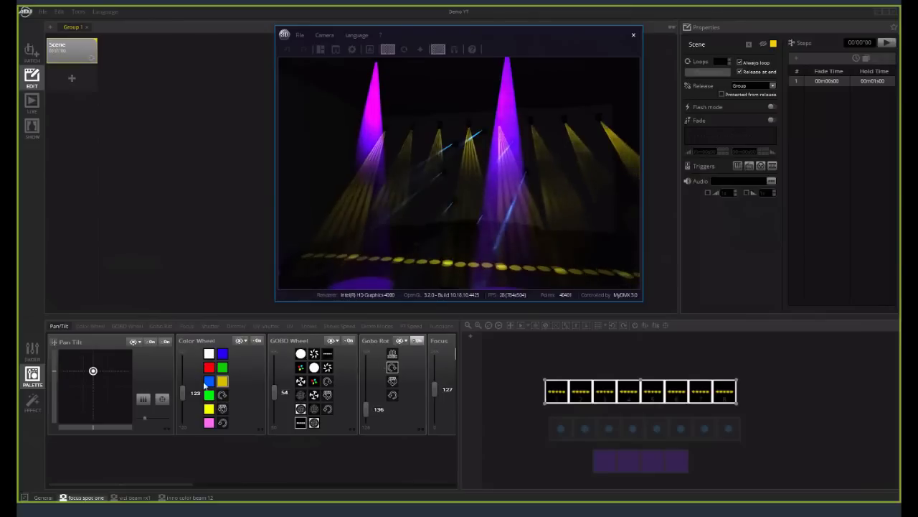
- Raise the focus spots' pan/tilt point, apply a linear fan from left and spread its two points so the beams cross
mouse_move(92, 372)
mouse_down()
mouse_move(94, 382)
mouse_move(94, 363)
mouse_up()
click(136, 343)
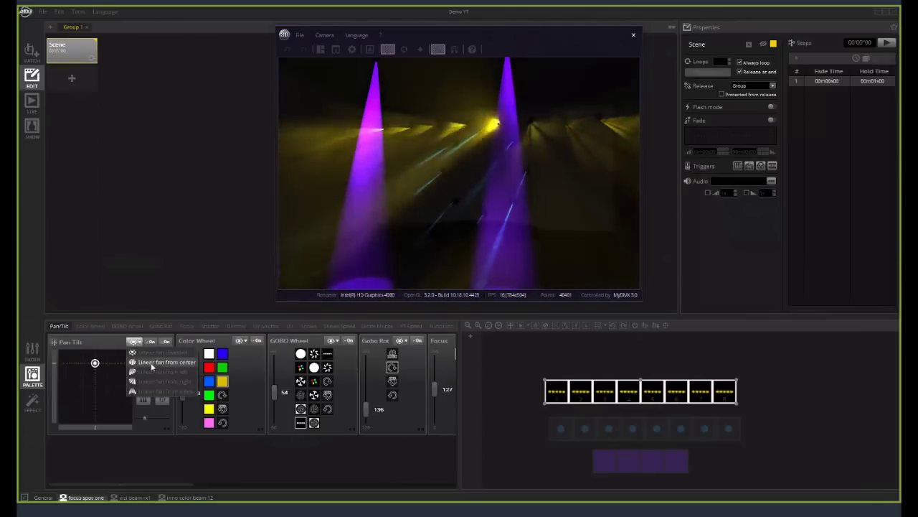
click(159, 373)
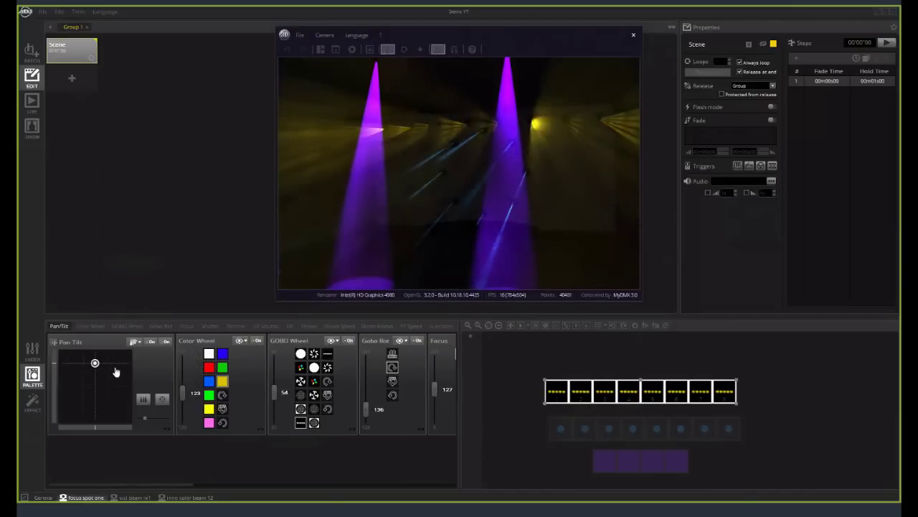
click(114, 367)
drag(115, 366, 107, 371)
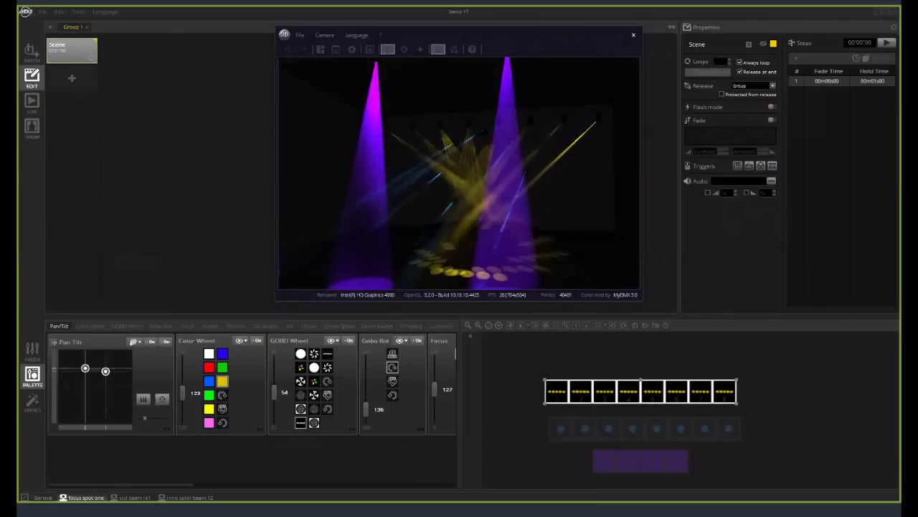
- Set the focus spots' colour wheel to white and try the mesh and fan-blade gobos, settling on the multicoloured squares gobo
click(182, 386)
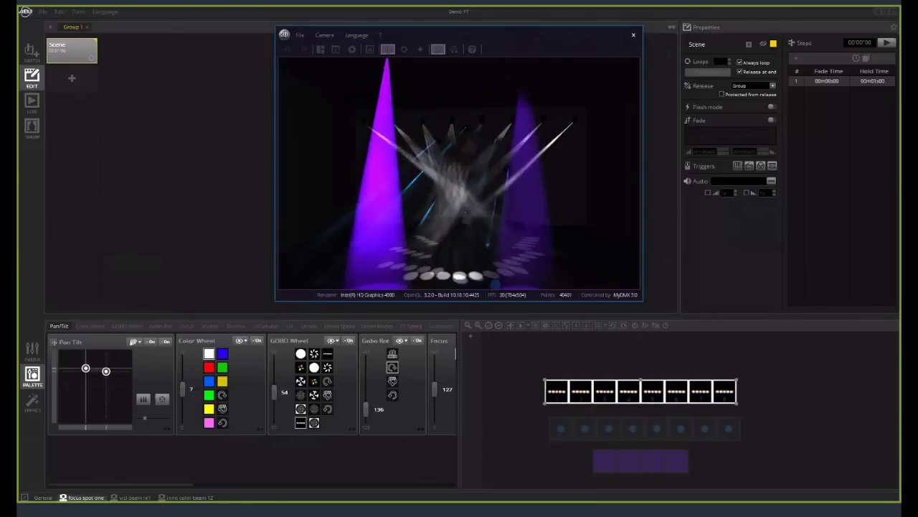
drag(459, 236, 431, 242)
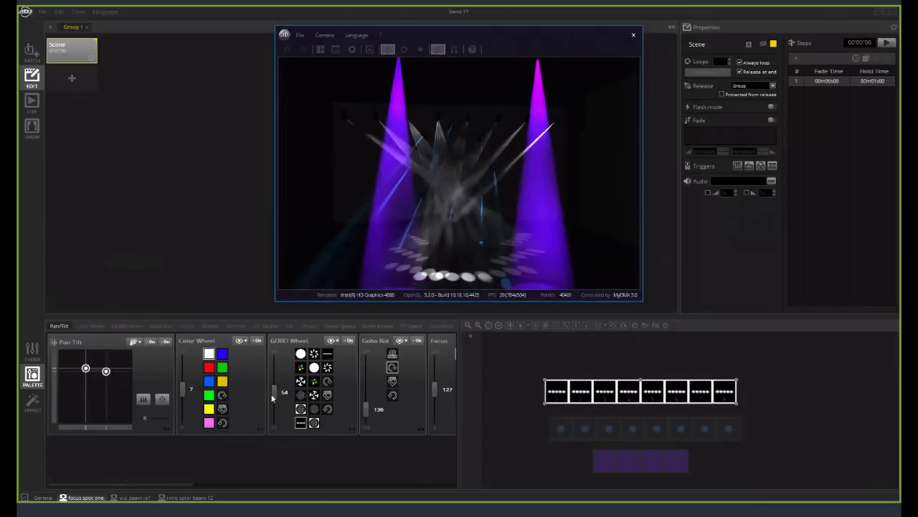
click(301, 396)
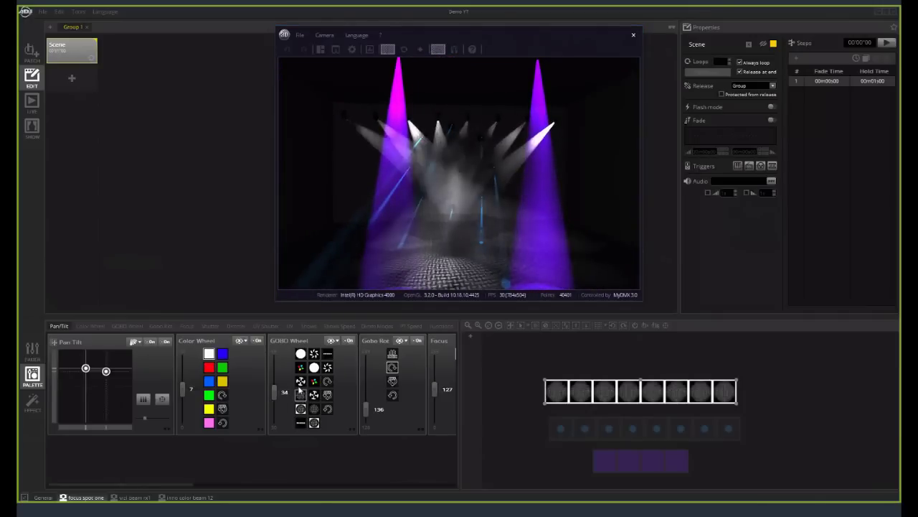
click(301, 380)
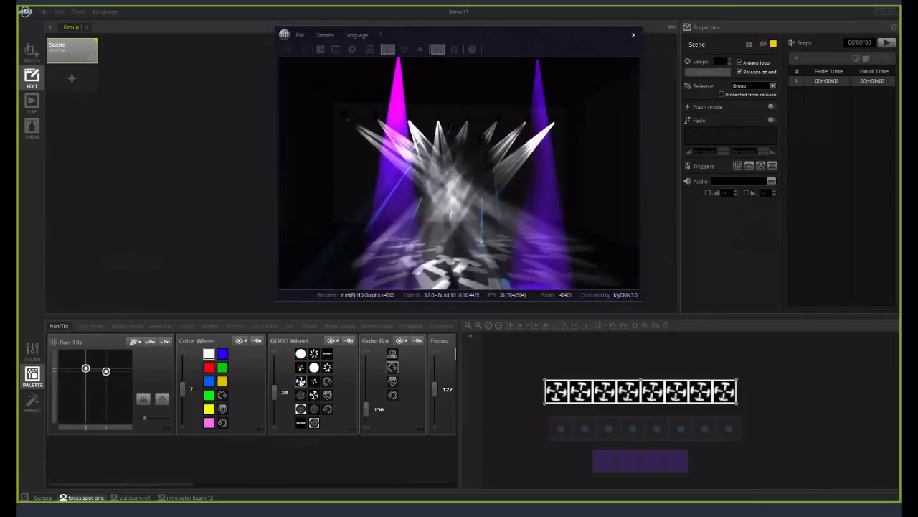
click(300, 367)
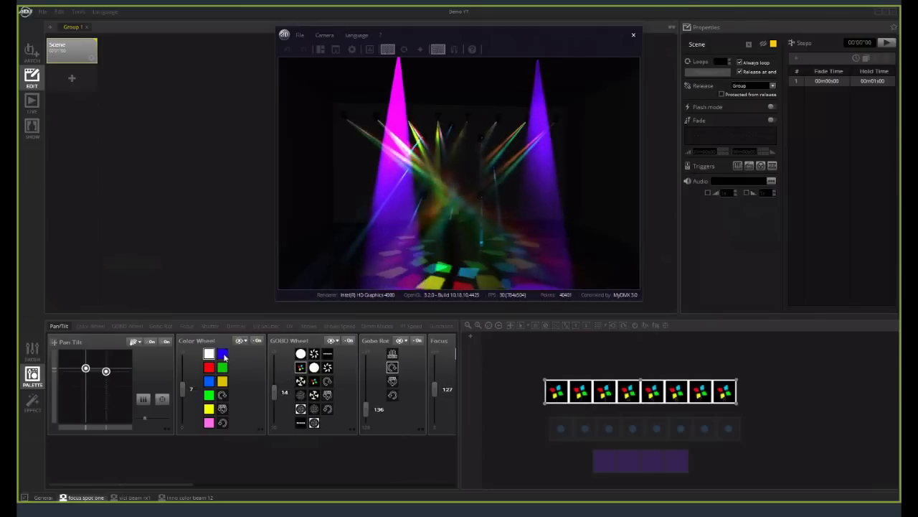
- Try several colour wheel presets, including yellow, pink, dark blue and green, over the multicoloured gobo, returning the focus spots to white
click(223, 355)
click(212, 370)
click(209, 381)
click(210, 423)
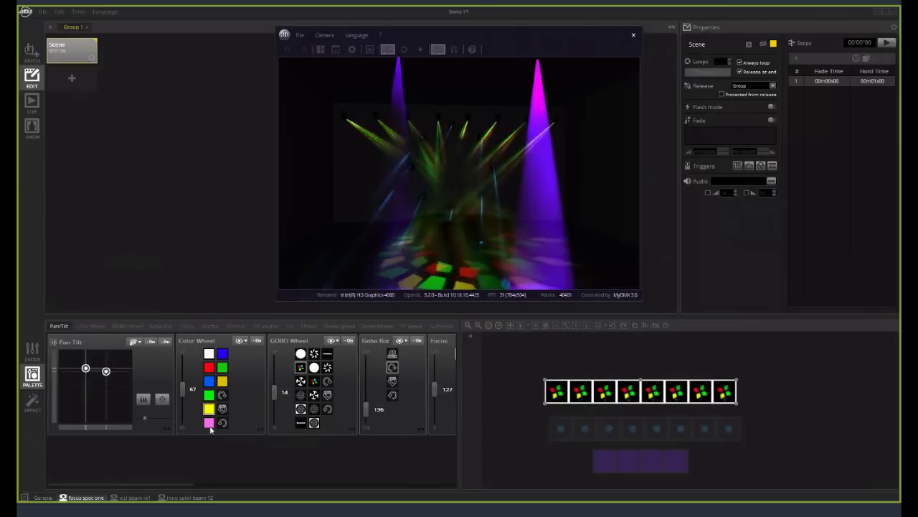
click(209, 426)
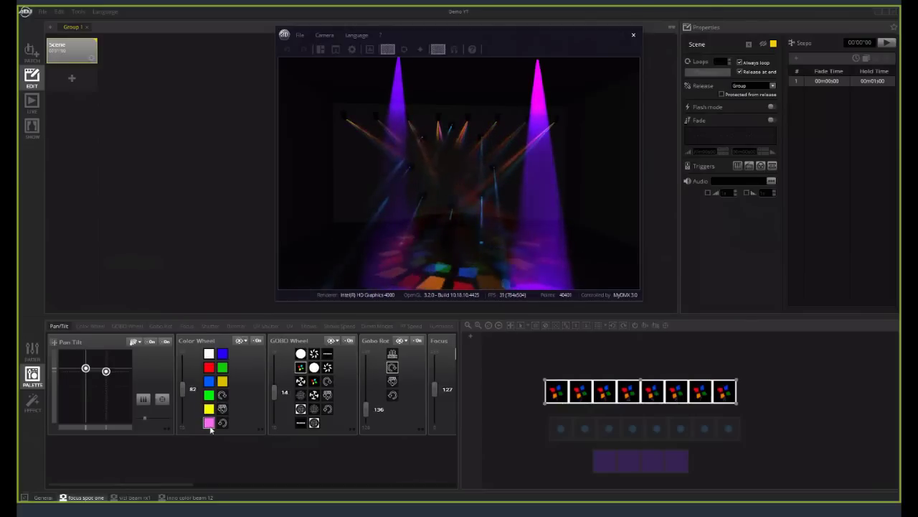
click(222, 354)
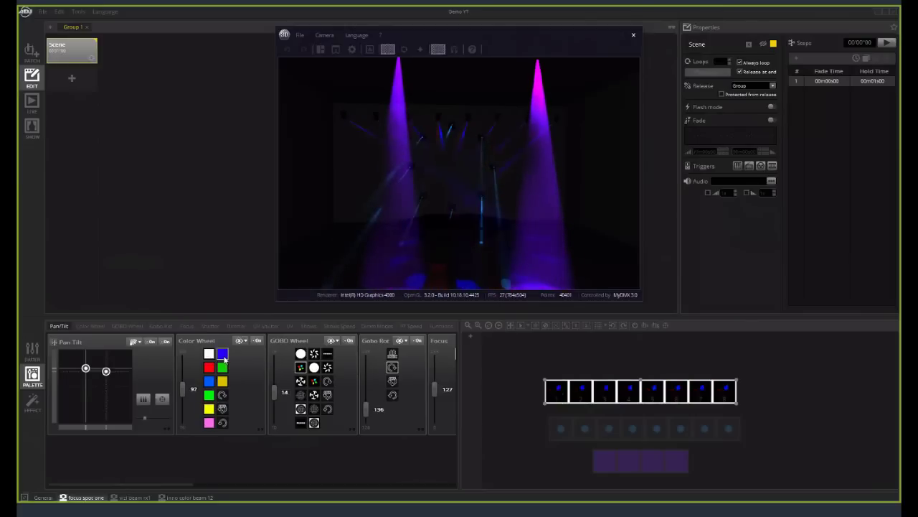
click(223, 370)
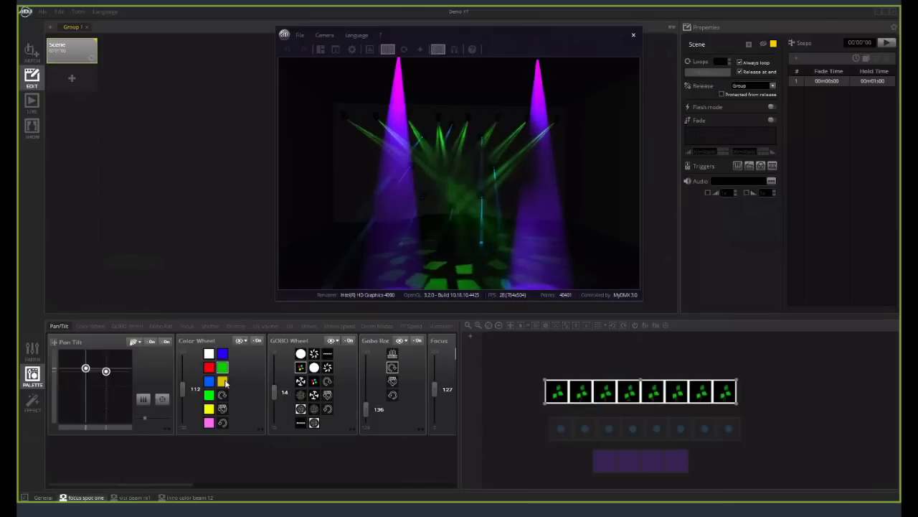
click(209, 355)
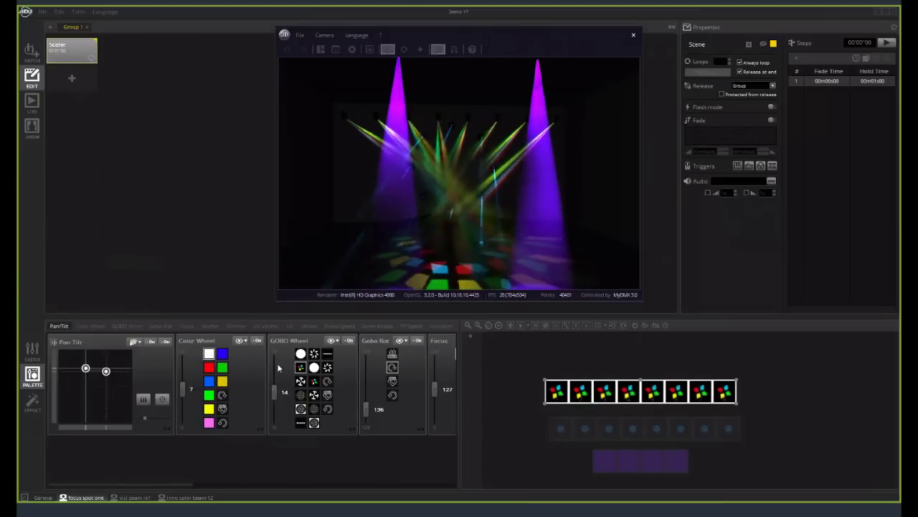
- Set the focus spots to the fan-blade gobo and change their colour wheel to green
click(313, 354)
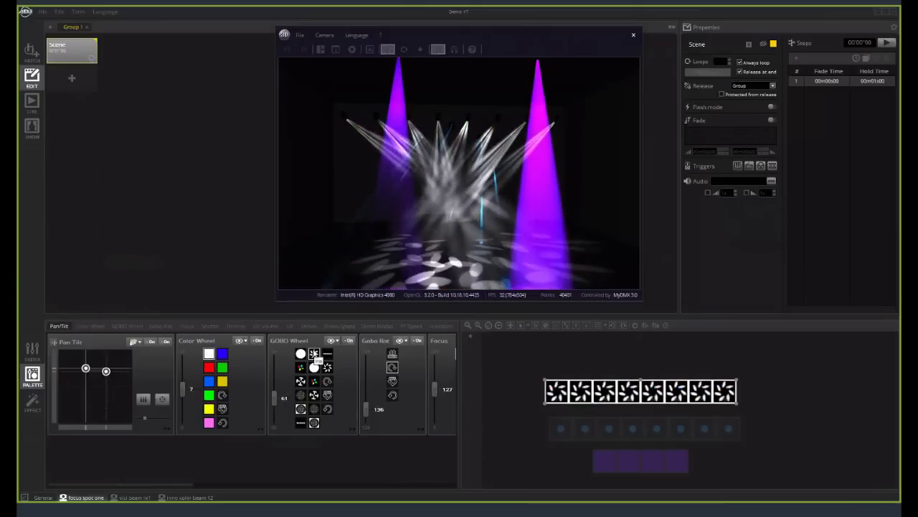
click(223, 369)
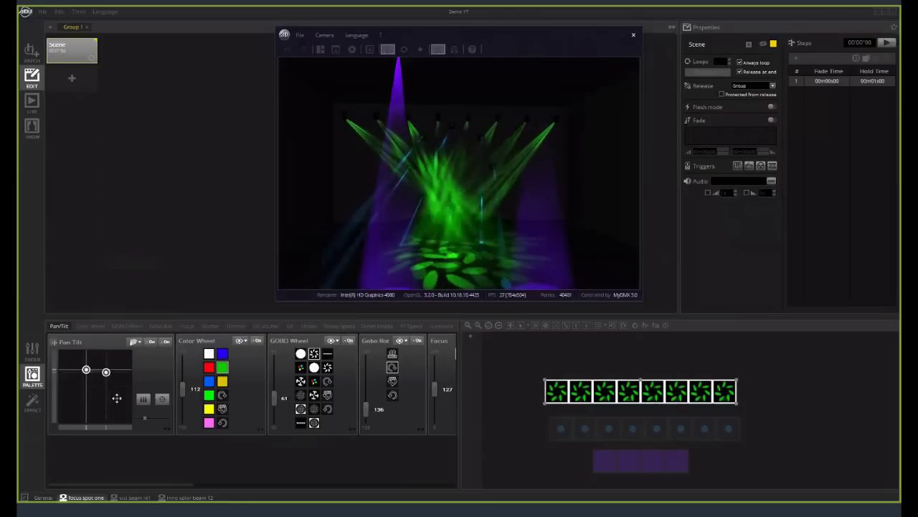
- Set the Vizi Beam fixtures to white with the open gobo, and shift their pan/tilt point slightly
click(136, 496)
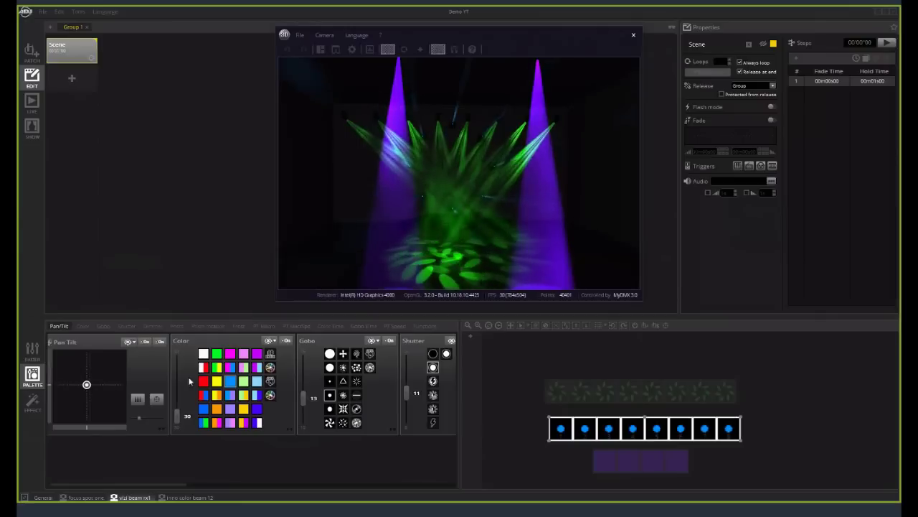
click(330, 353)
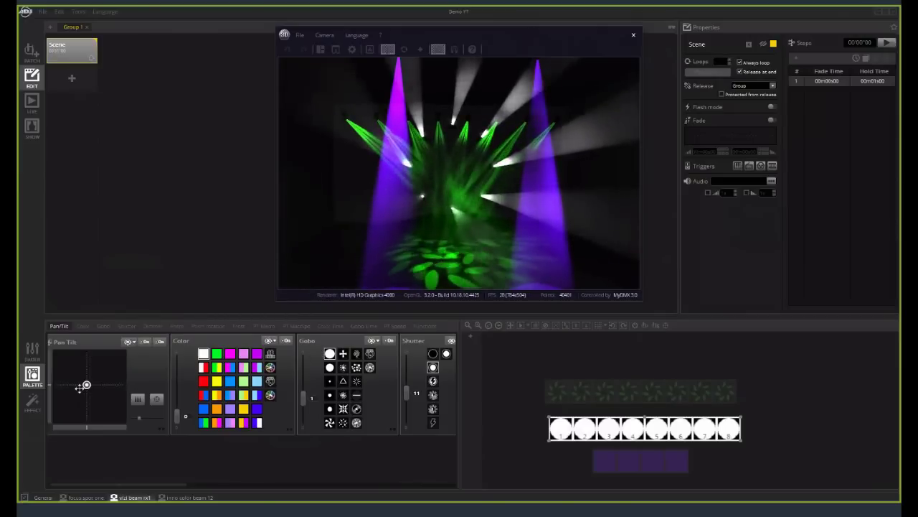
drag(85, 400, 89, 389)
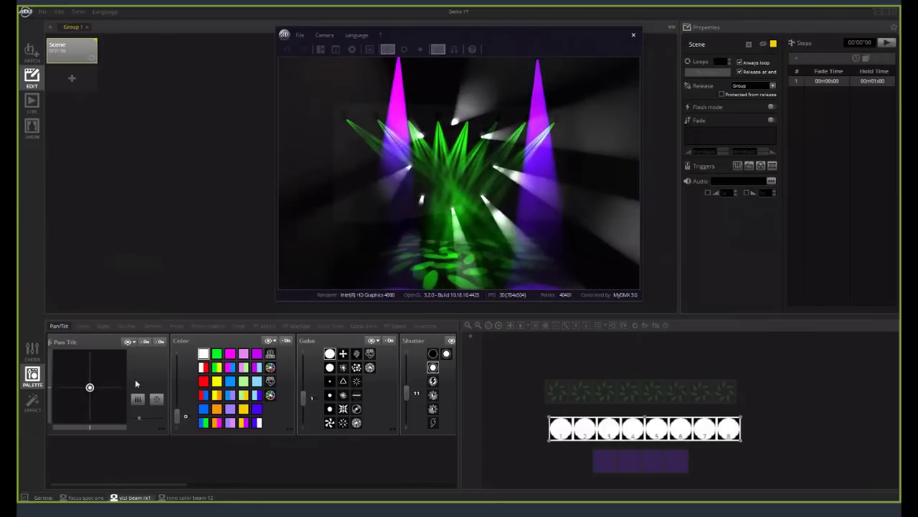
- Examine the beams in the visualizer from an orbited angle and from the front, left and back camera views
drag(482, 209, 465, 208)
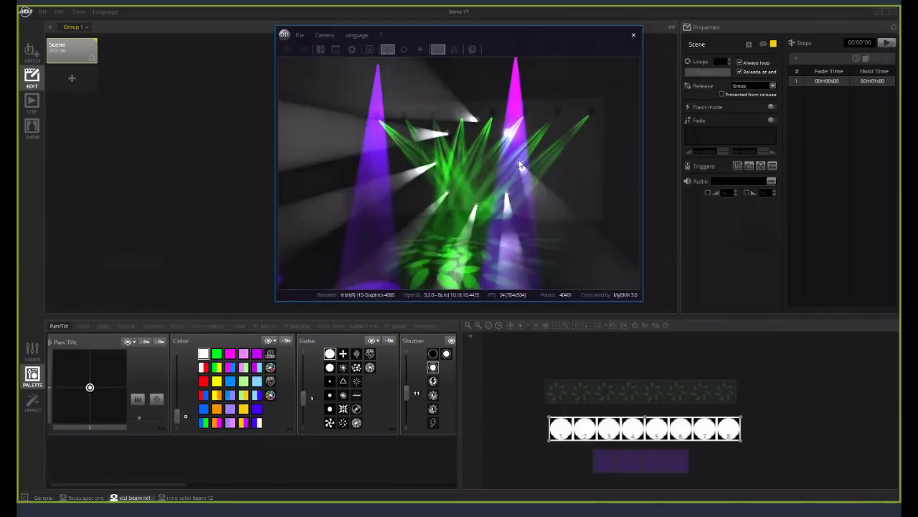
click(332, 36)
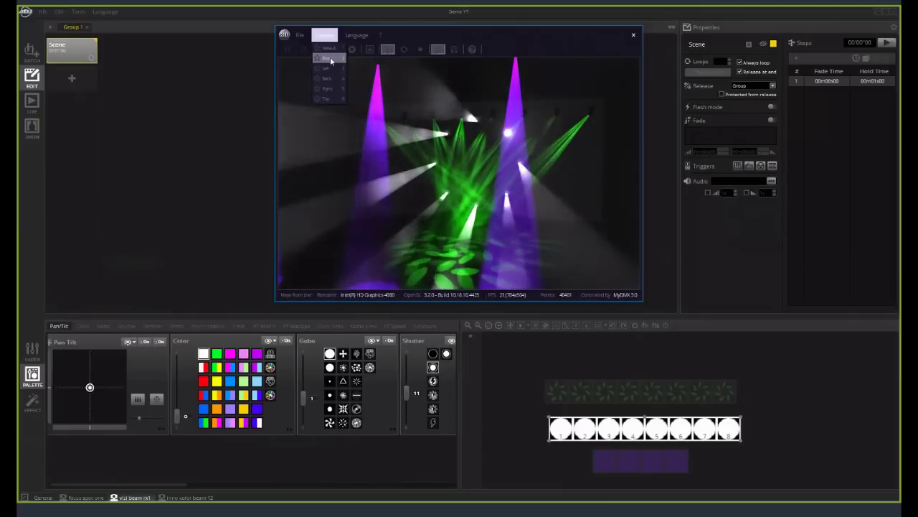
click(330, 59)
click(324, 34)
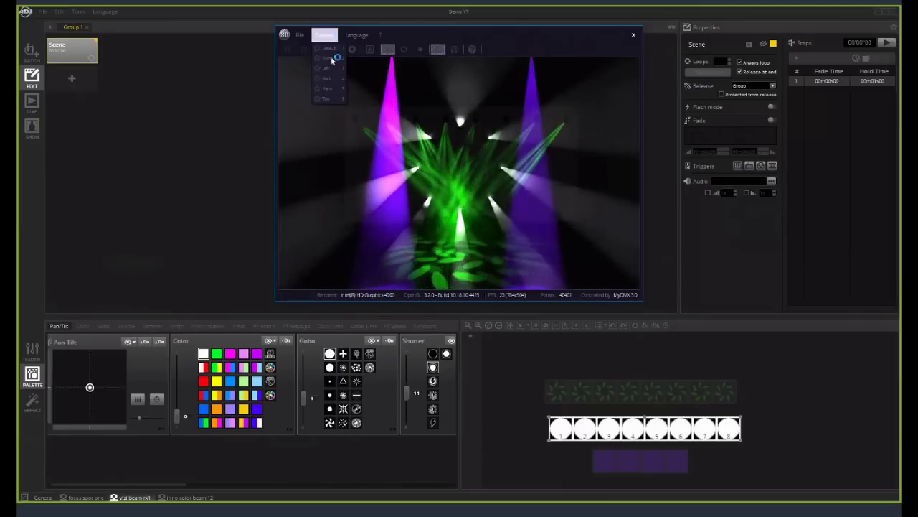
click(332, 68)
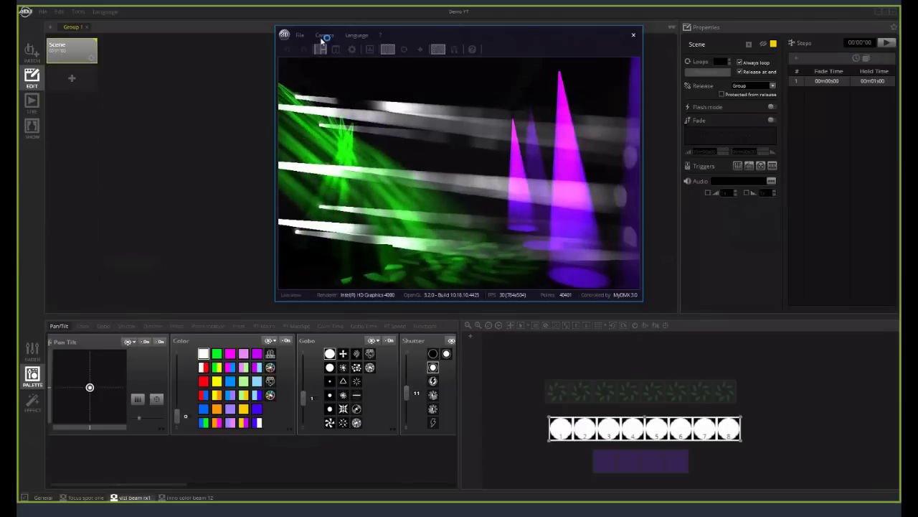
click(323, 35)
click(329, 78)
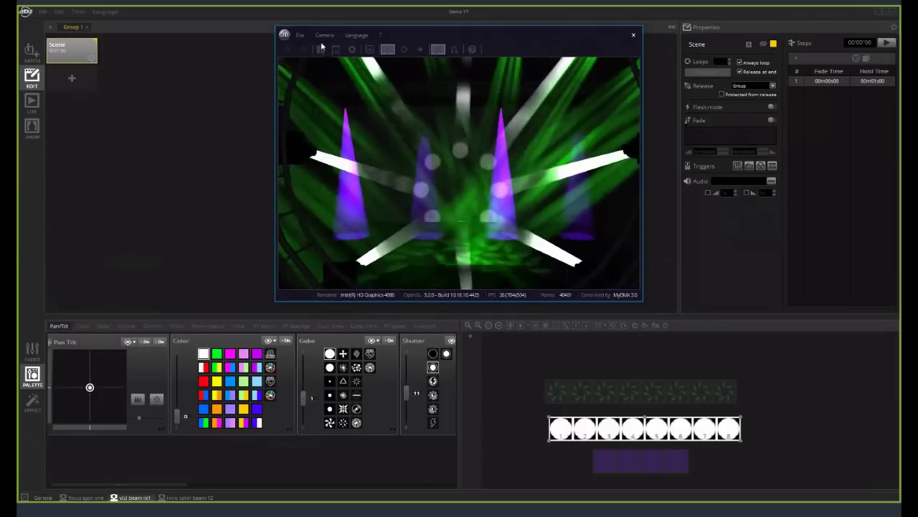
click(324, 34)
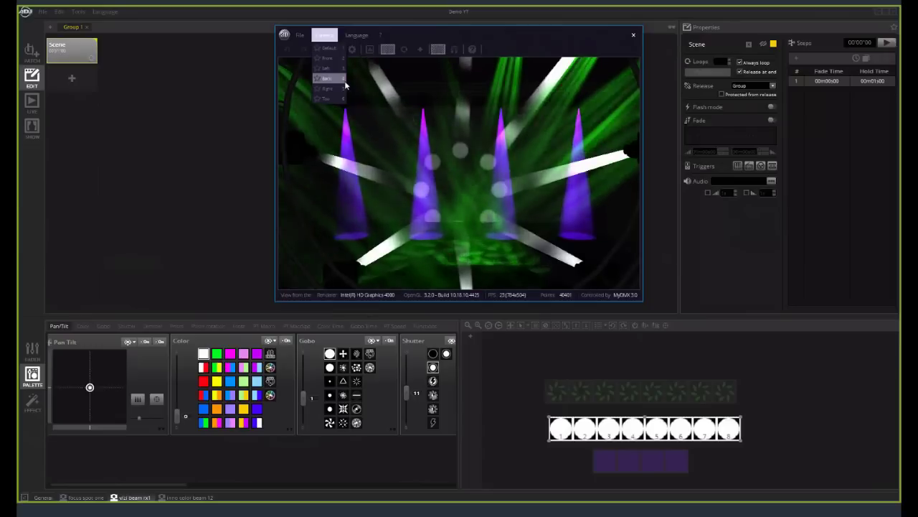
click(386, 103)
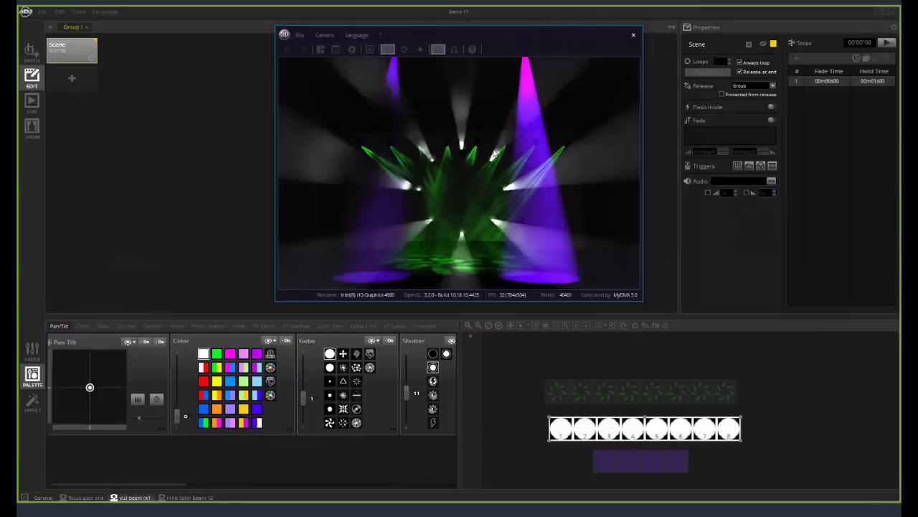
- Select all fixtures in the General group and set their shared colour to orange
click(32, 349)
click(32, 374)
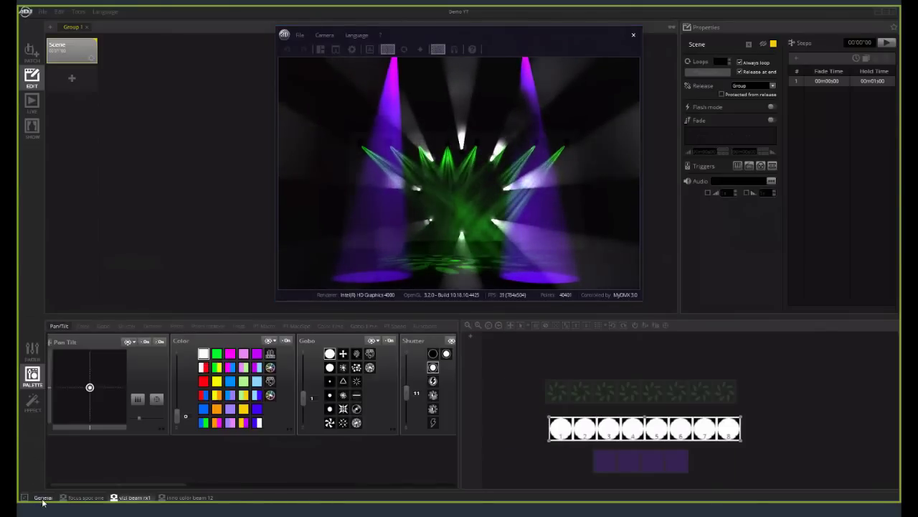
click(42, 498)
drag(431, 415, 642, 485)
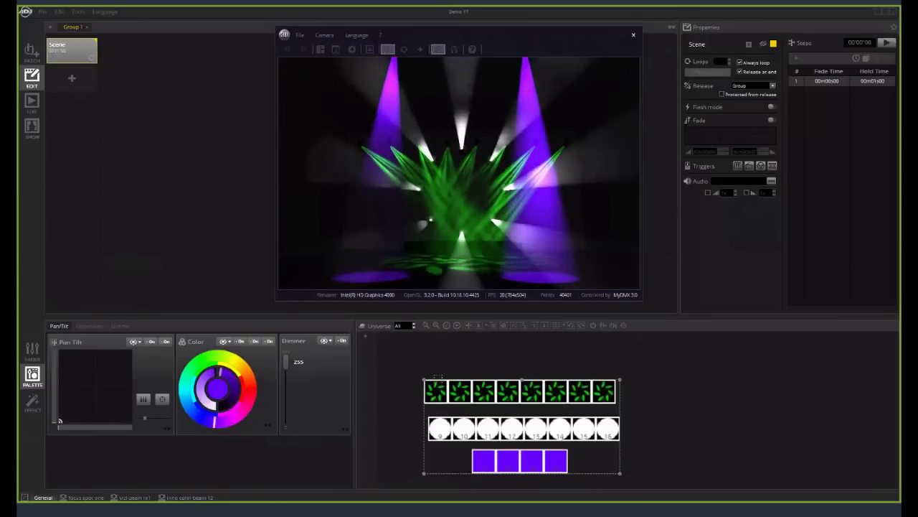
drag(192, 364, 246, 375)
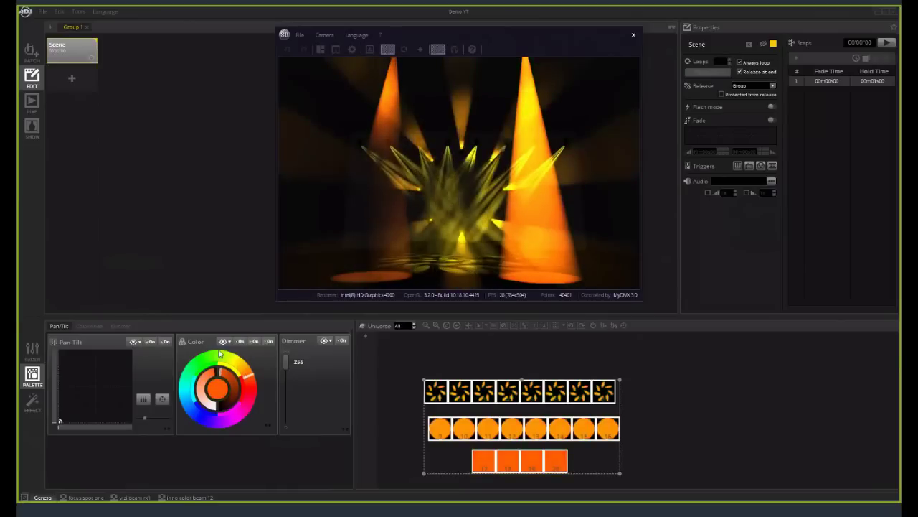
- Apply a linear colour fan from right to all fixtures, and switch the fan type to spread yellow, green and cyan across them
click(226, 342)
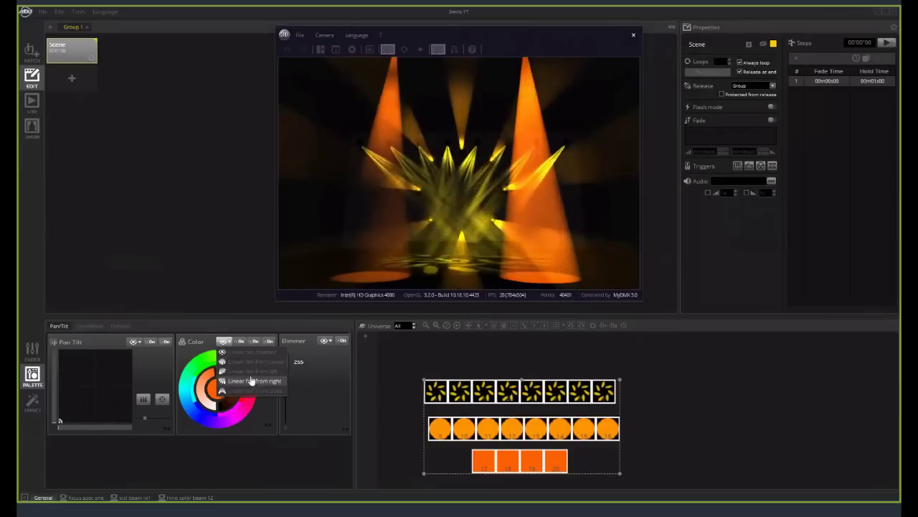
click(254, 381)
drag(216, 360, 184, 382)
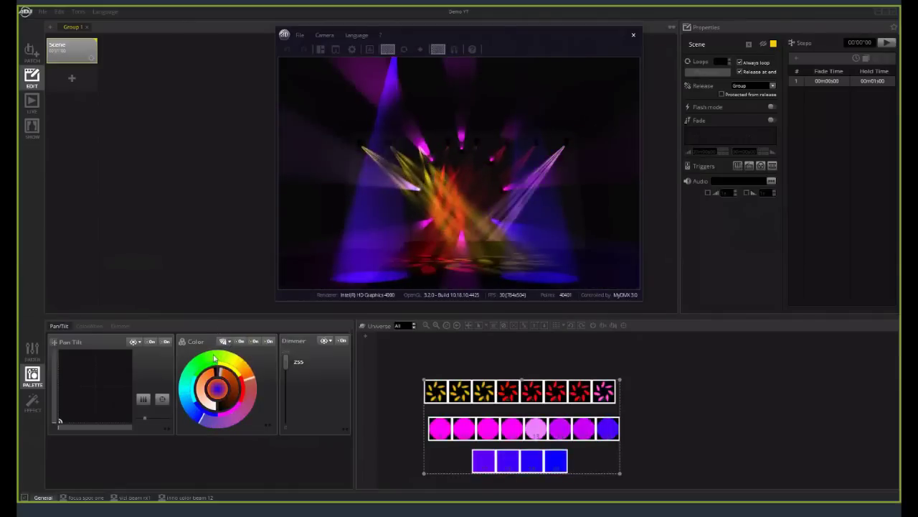
click(229, 342)
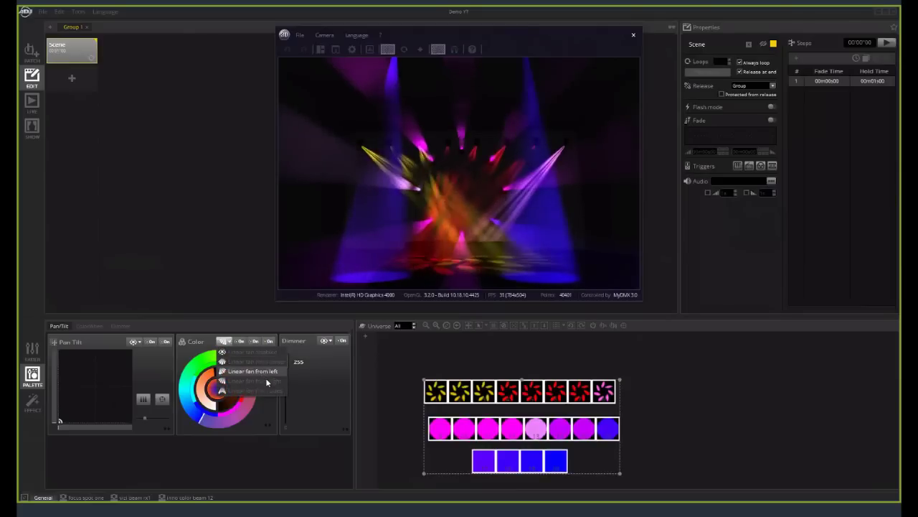
click(260, 402)
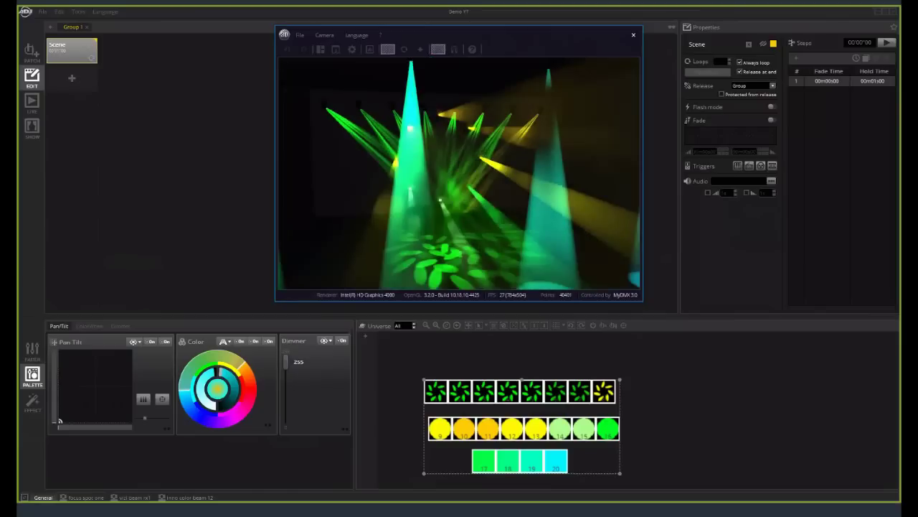
- Select only the four Inno Color Beam fixtures and aim them at pan 120, tilt 66
click(457, 460)
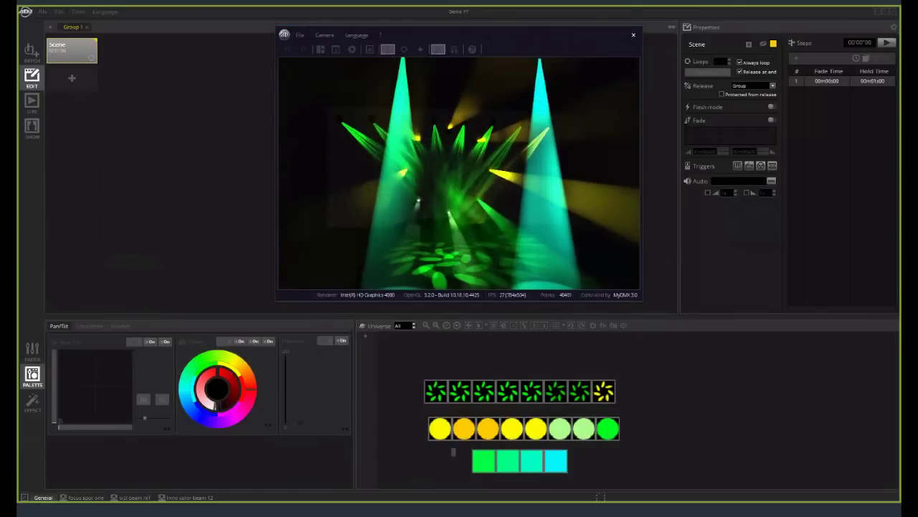
drag(453, 452, 603, 498)
mouse_move(98, 382)
mouse_down()
mouse_move(98, 369)
mouse_move(96, 406)
mouse_up()
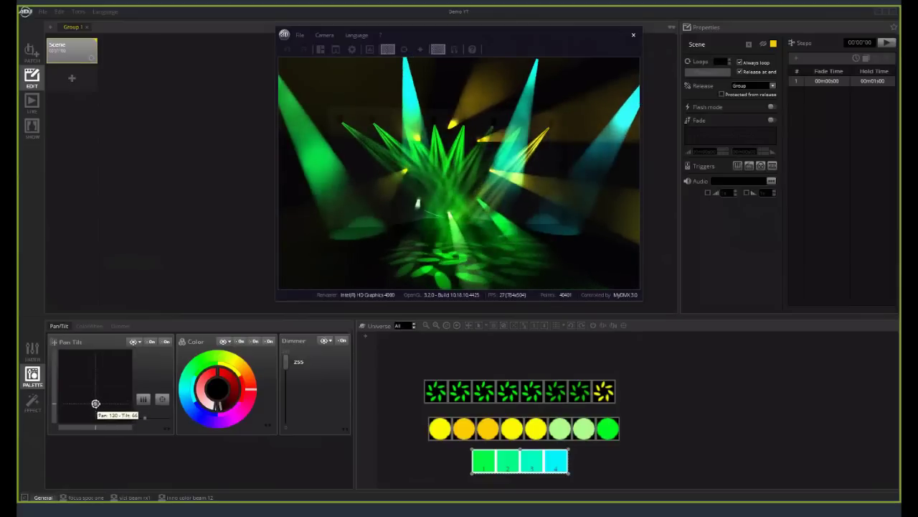
- Apply a linear pan/tilt fan from left to the four Inno Color Beams, separate its points horizontally and set their colour to black
click(134, 342)
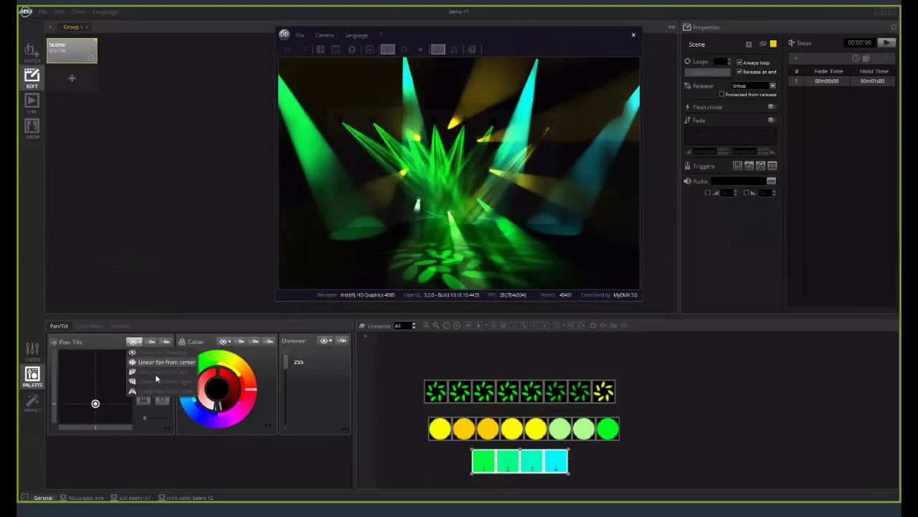
click(156, 375)
mouse_move(96, 404)
mouse_down()
mouse_move(71, 410)
mouse_move(132, 412)
mouse_up()
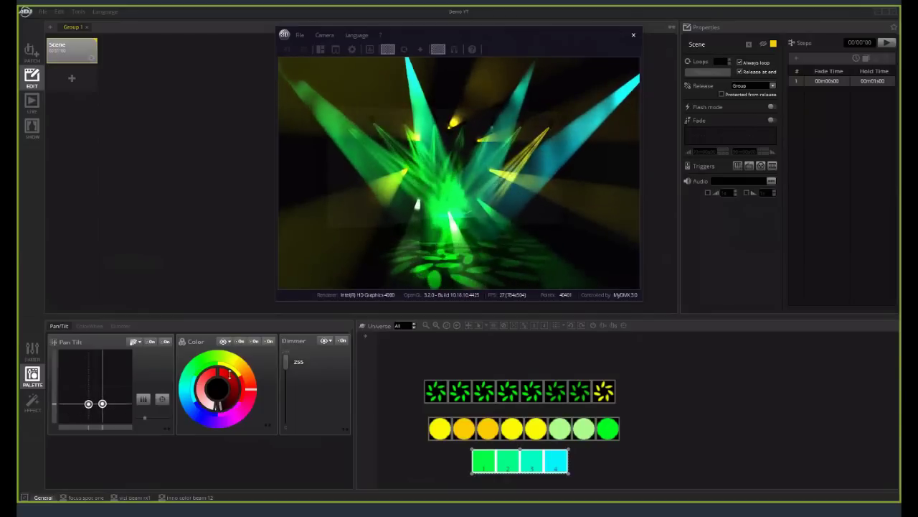
click(203, 385)
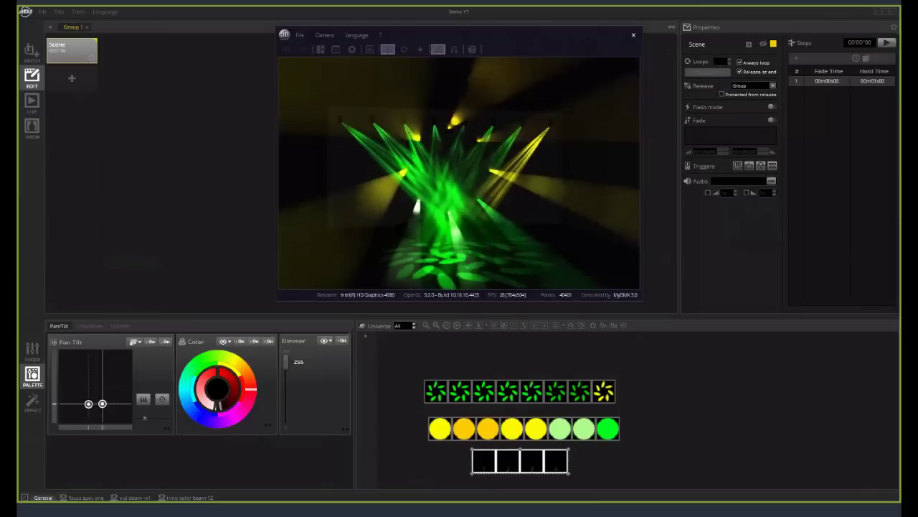
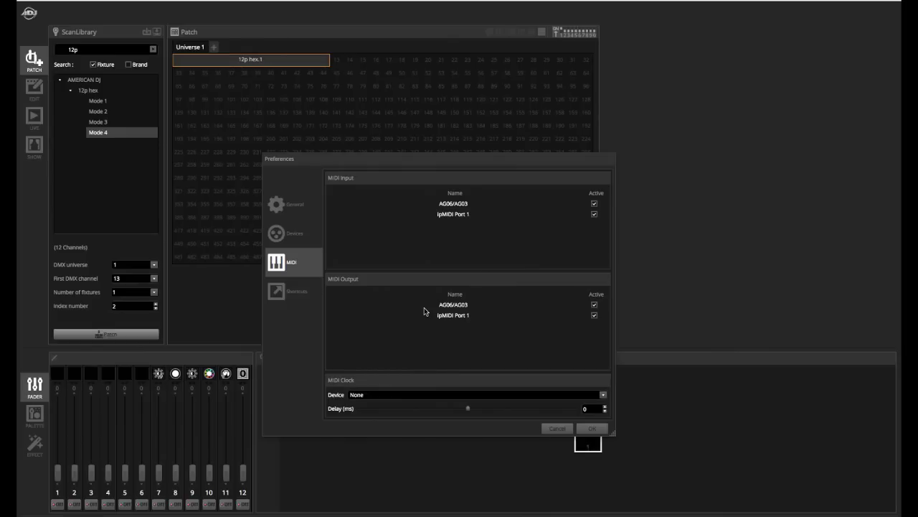
- Check the available MIDI clock devices, close the preferences without changes and open the Live page
click(391, 395)
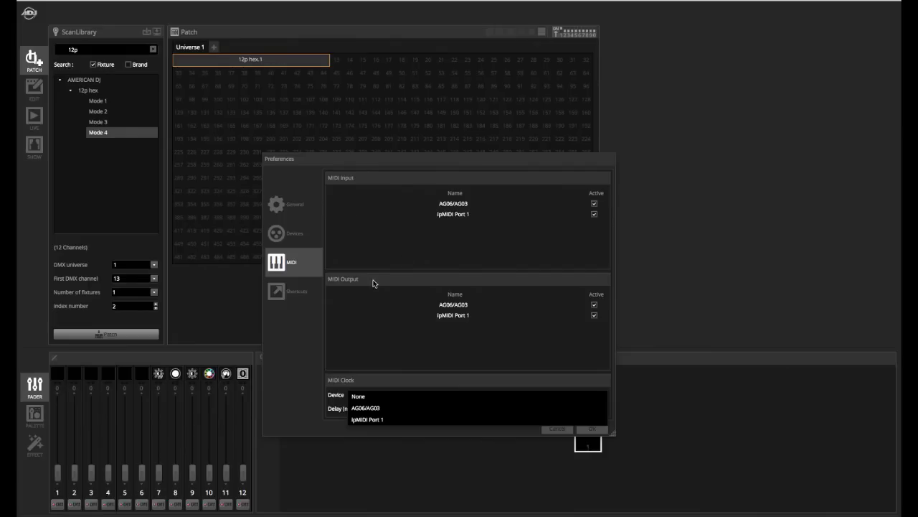
click(352, 387)
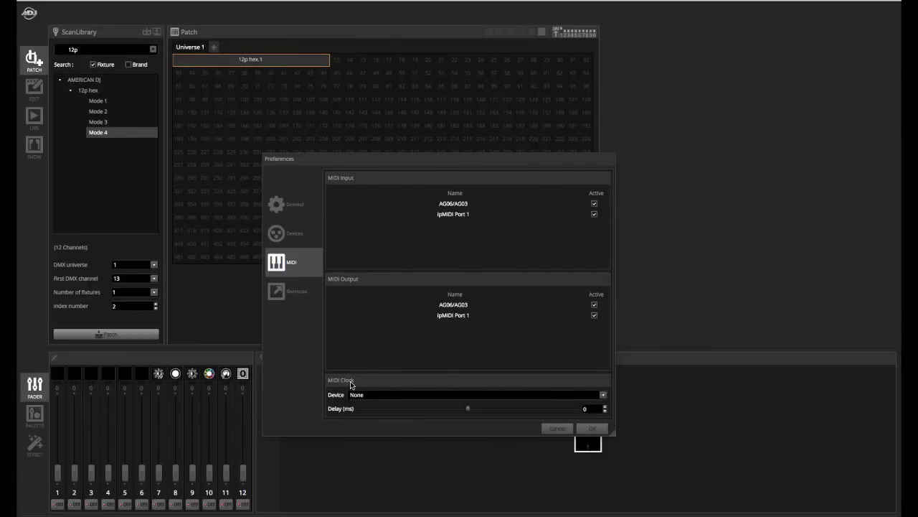
click(558, 428)
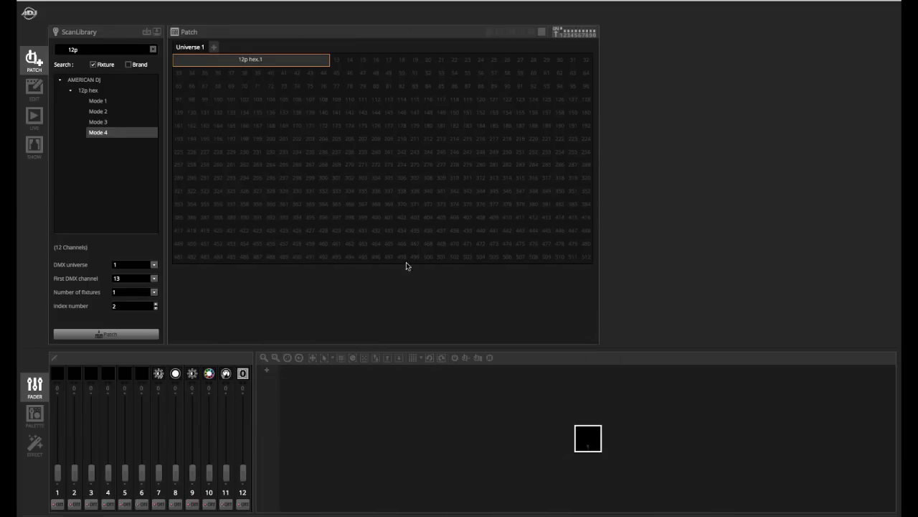
click(40, 123)
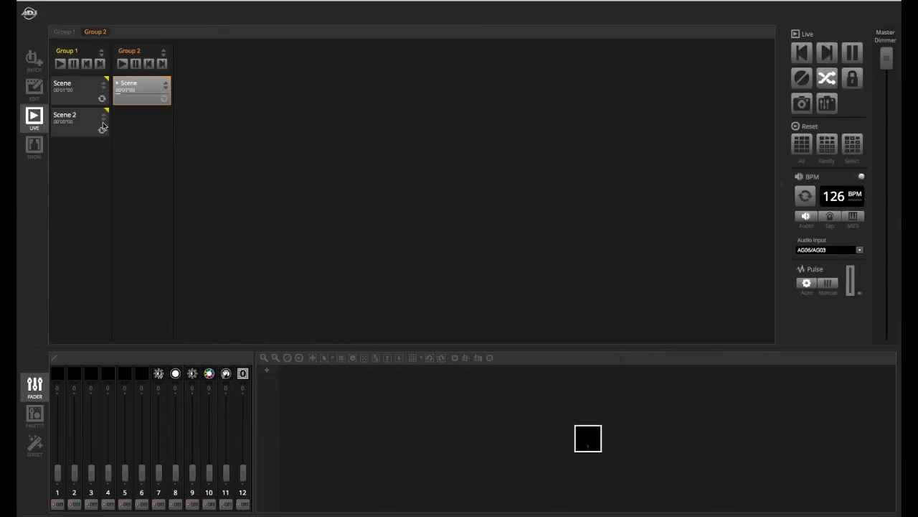